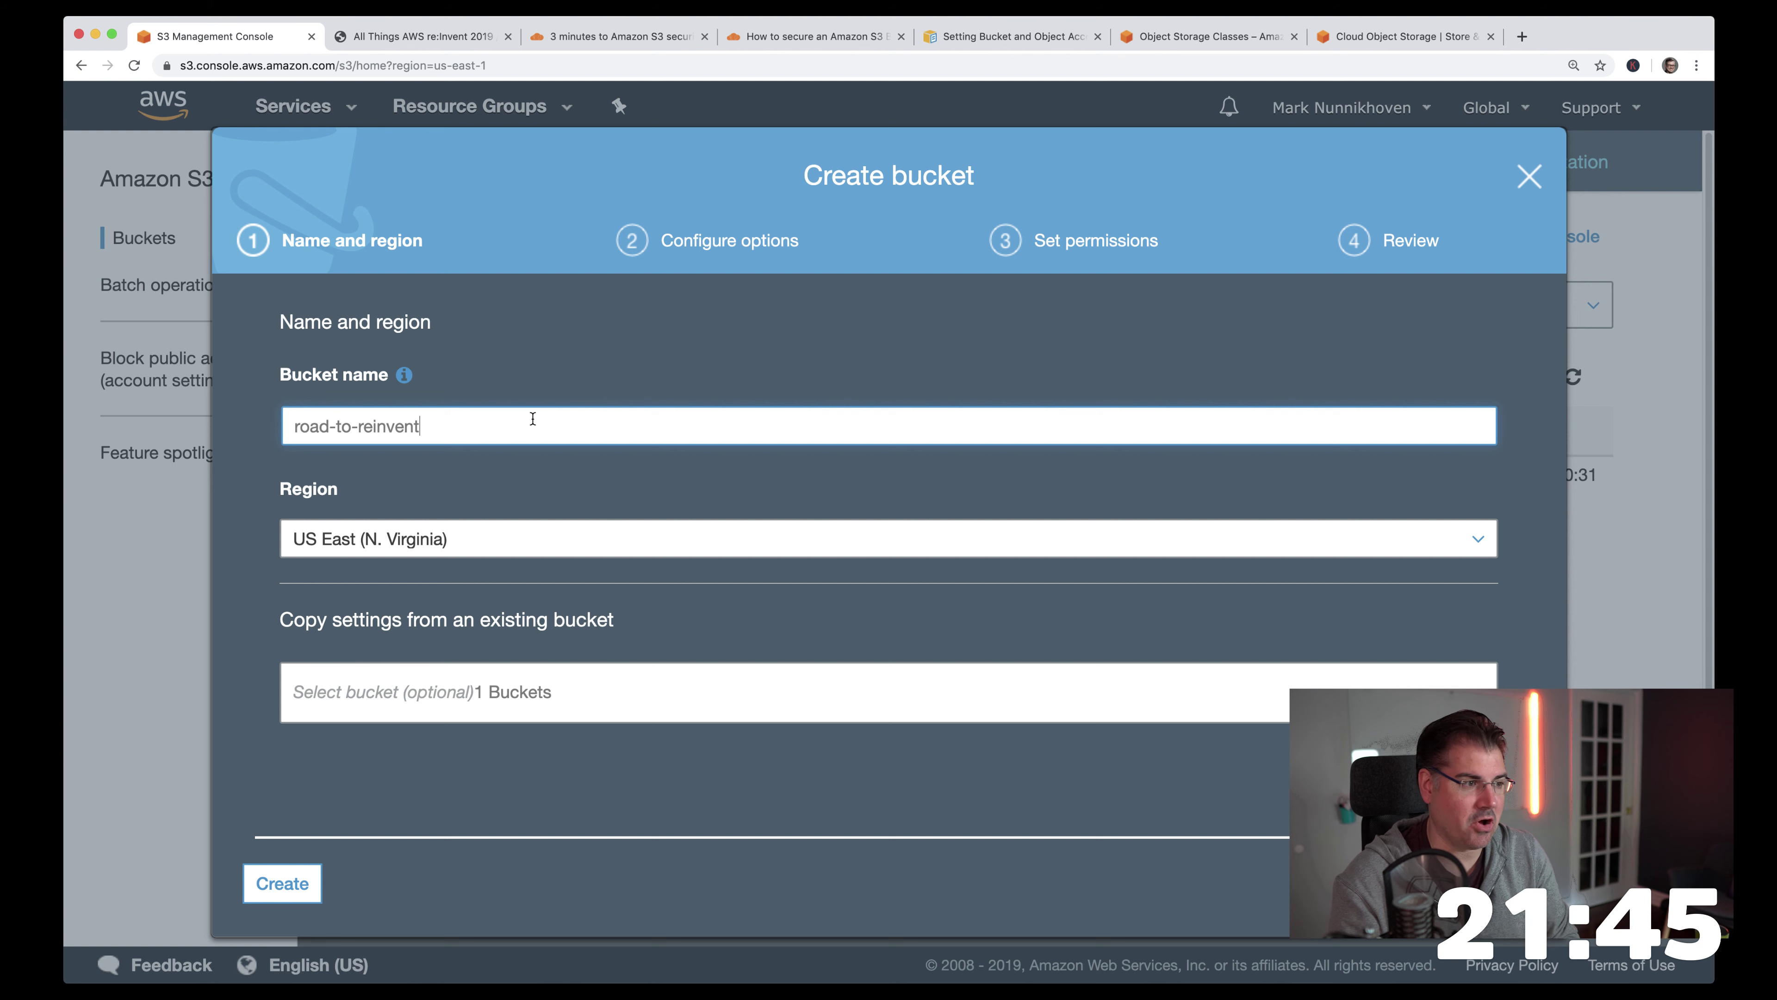
- Examine the regions available for the new bucket, keeping US East (N. Virginia) selected
click(738, 534)
scroll(775, 555, down, 1)
scroll(775, 555, down, 1)
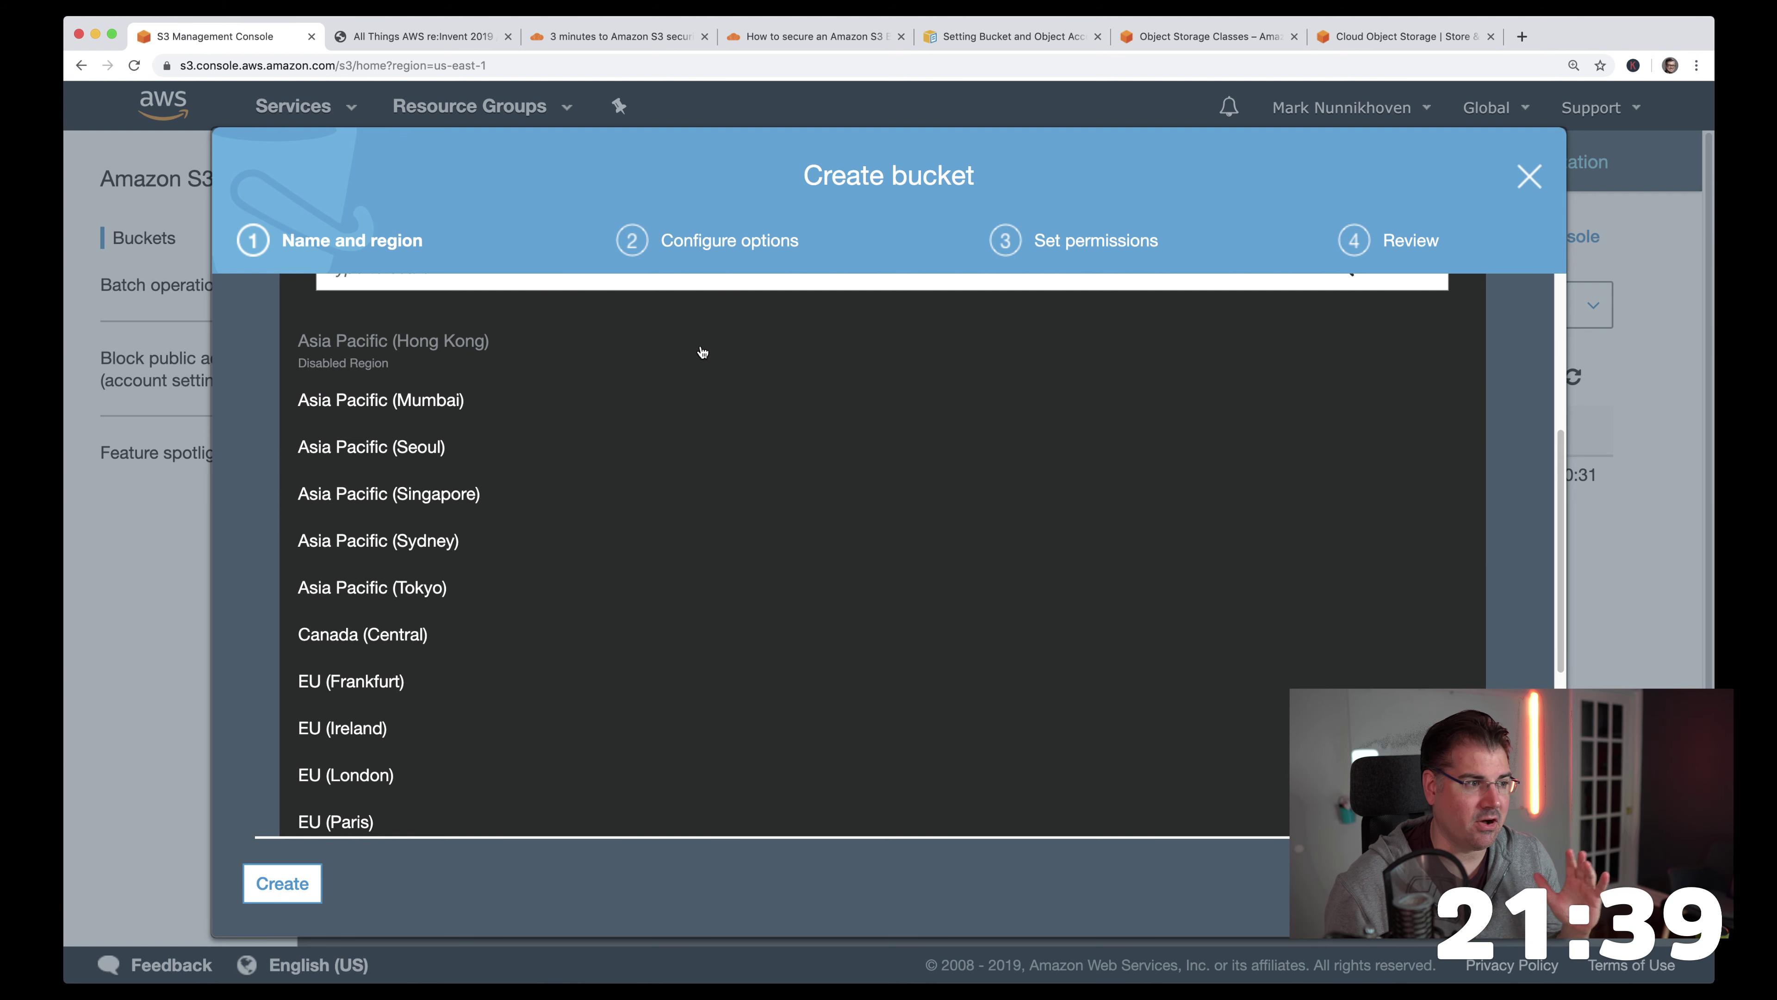
scroll(721, 451, down, 1)
scroll(721, 448, down, 2)
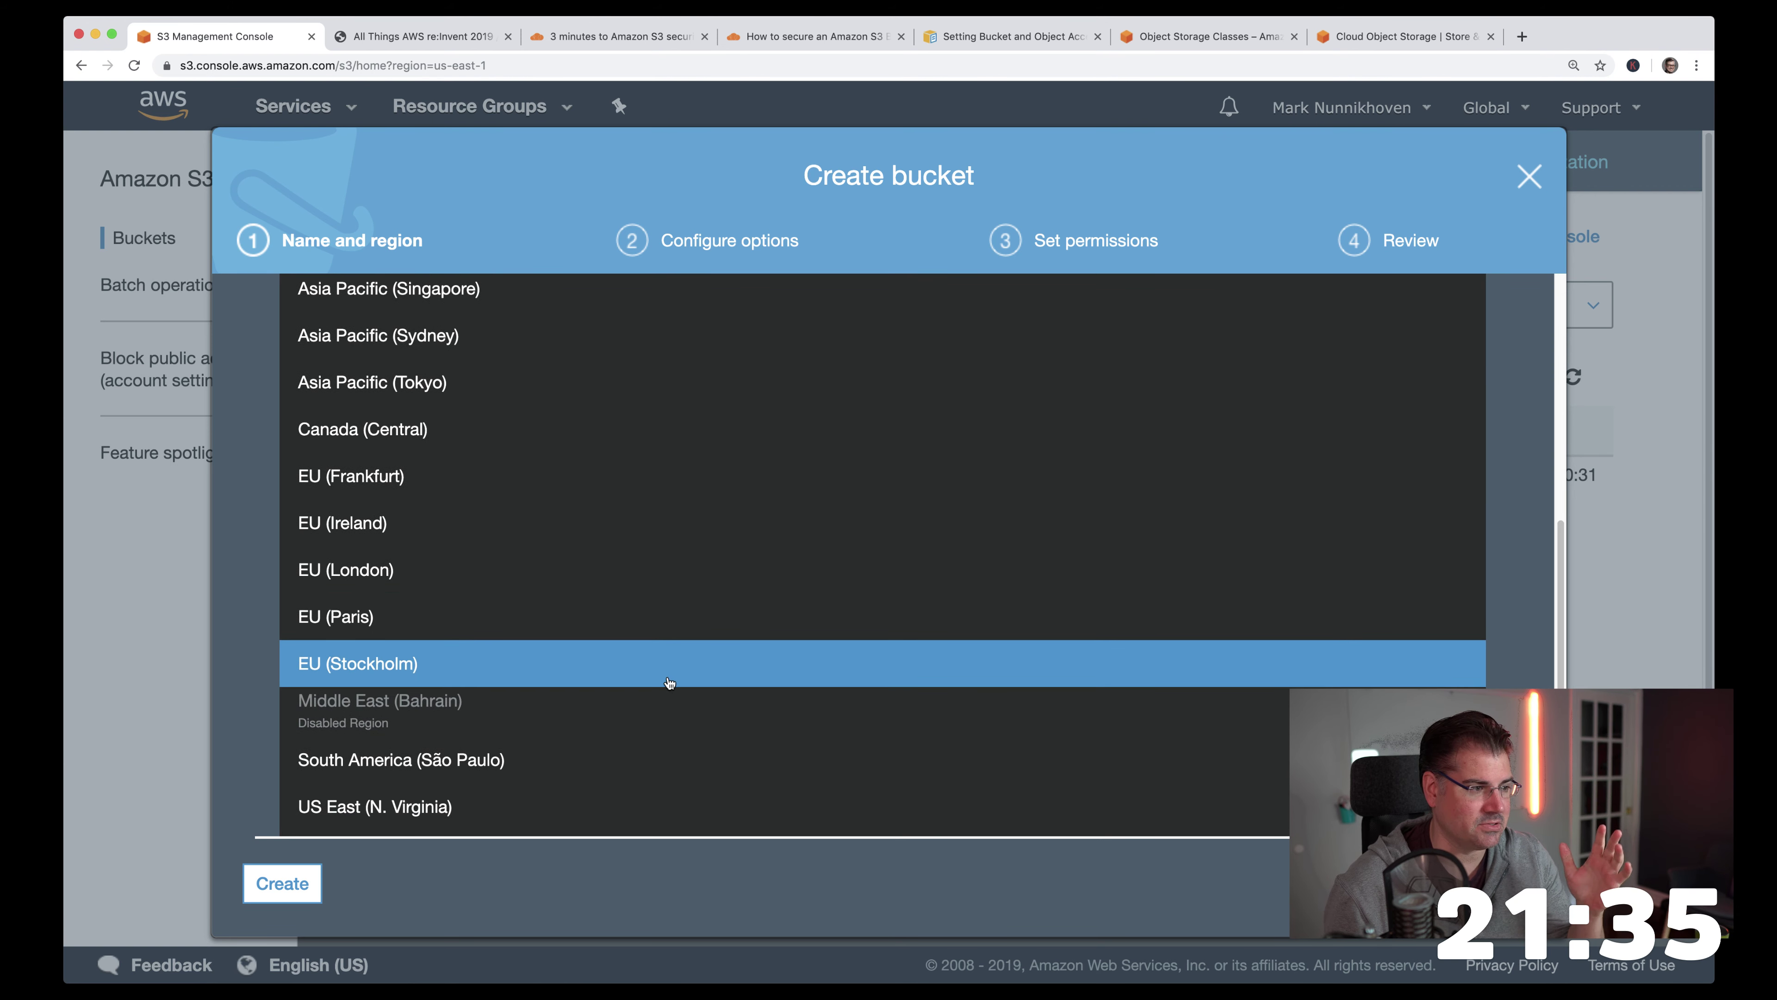
scroll(656, 703, down, 1)
scroll(656, 703, down, 1)
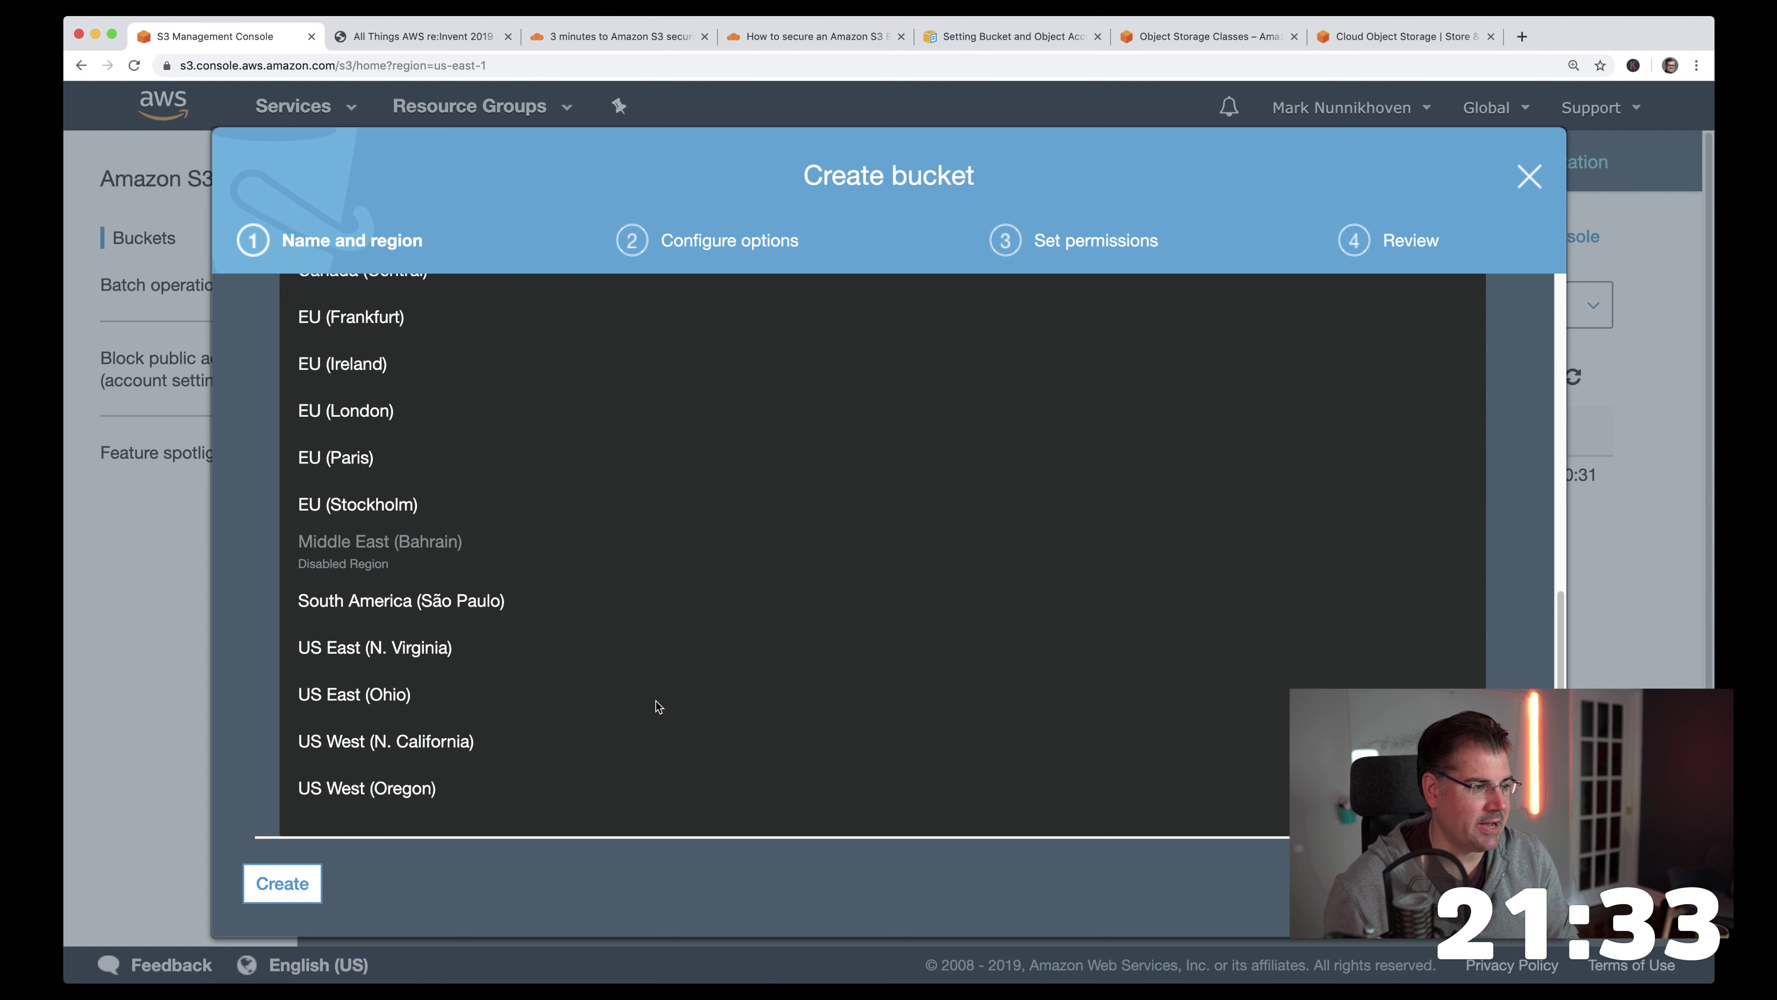
scroll(655, 709, up, 15)
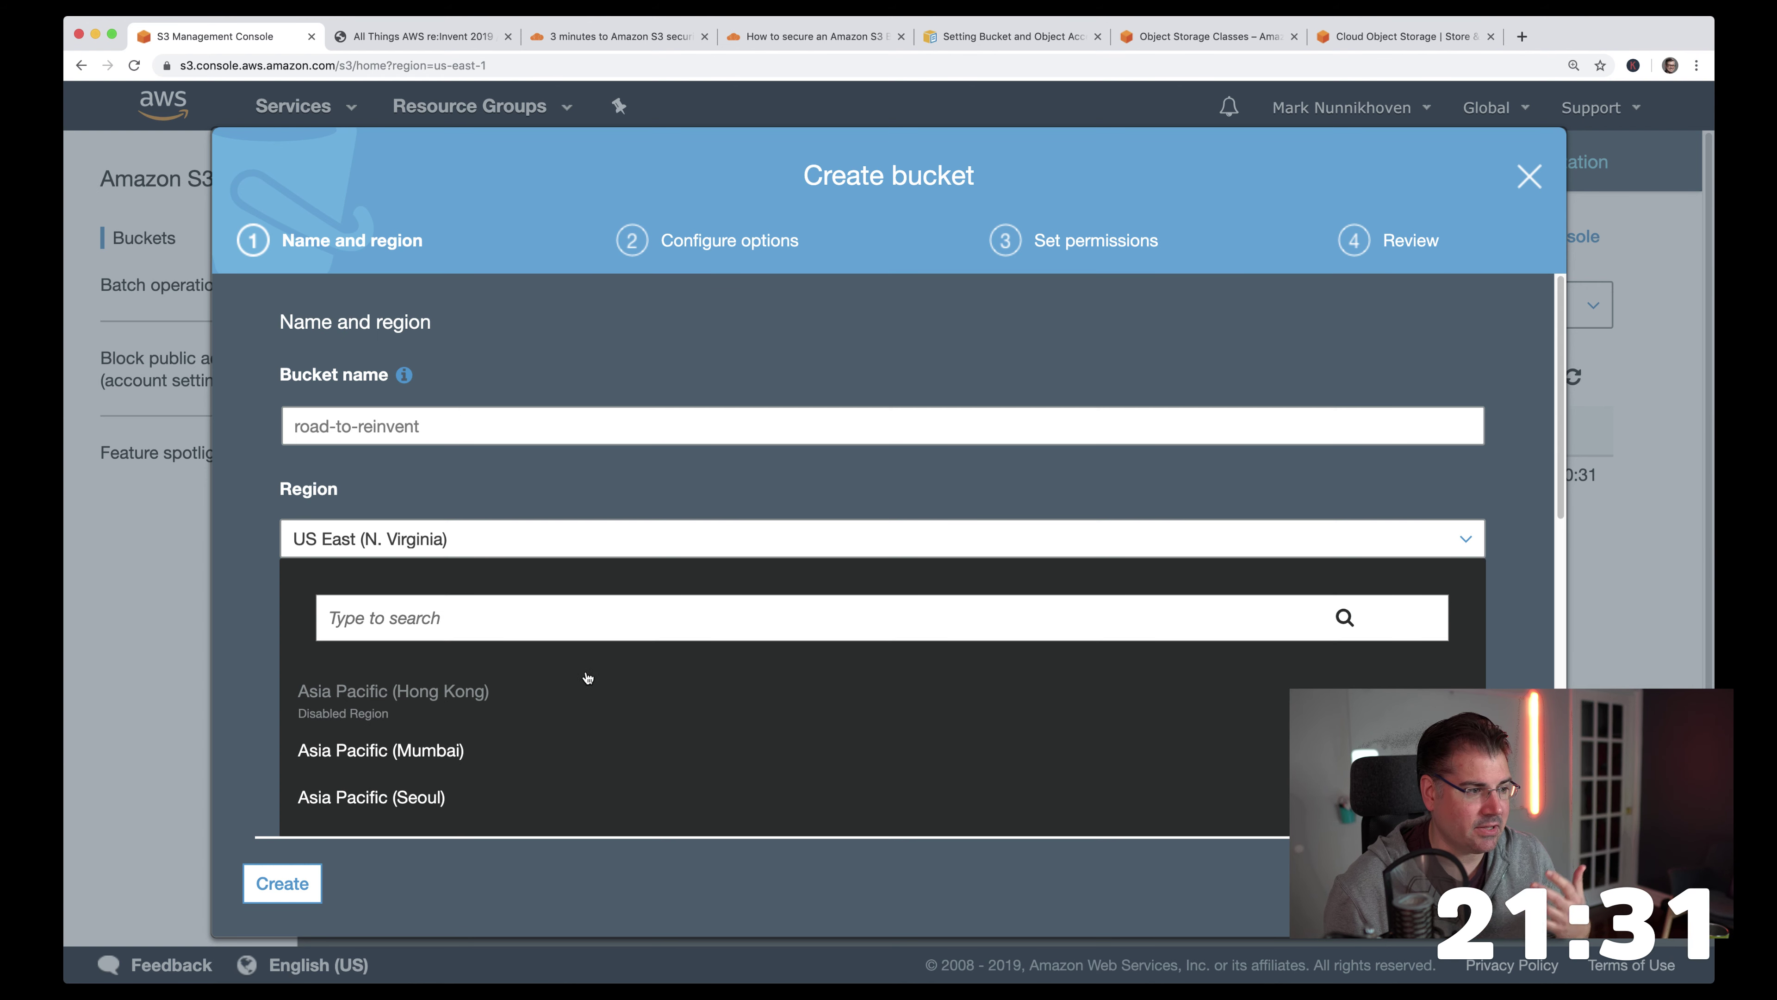
click(527, 545)
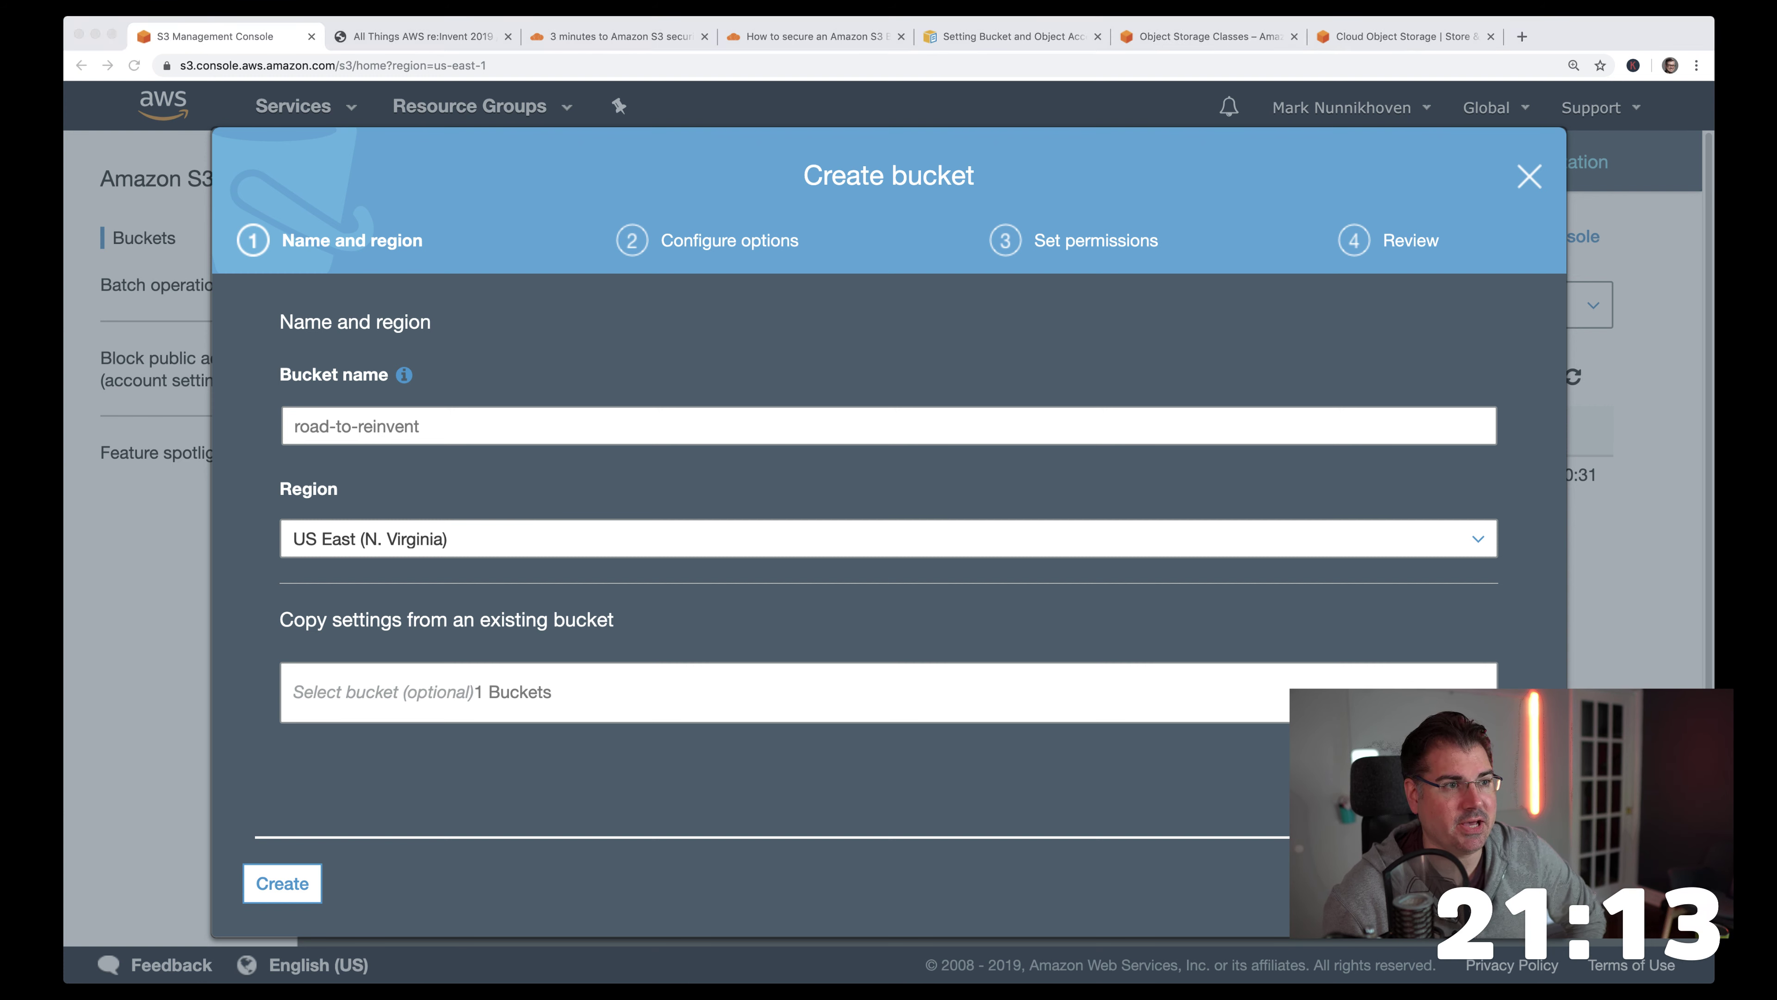
- Accept the bucket's name and region, enable default encryption in the configuration options, and proceed to the permissions settings
click(266, 46)
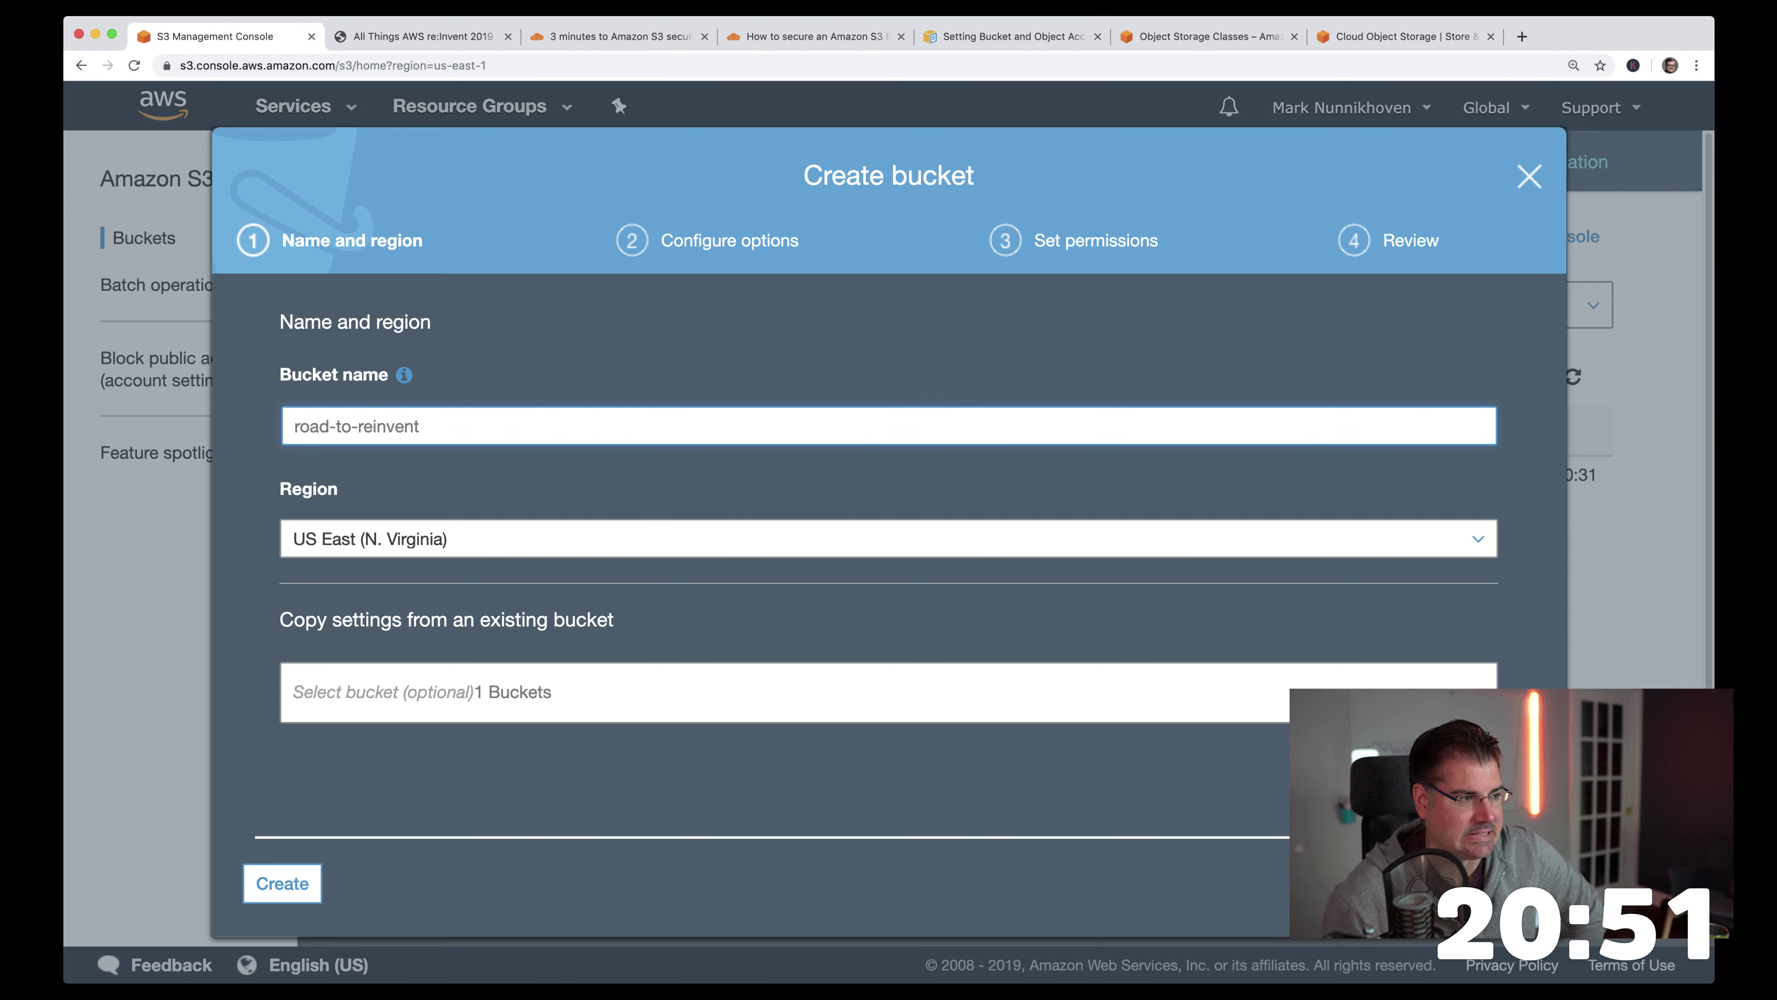
key(Return)
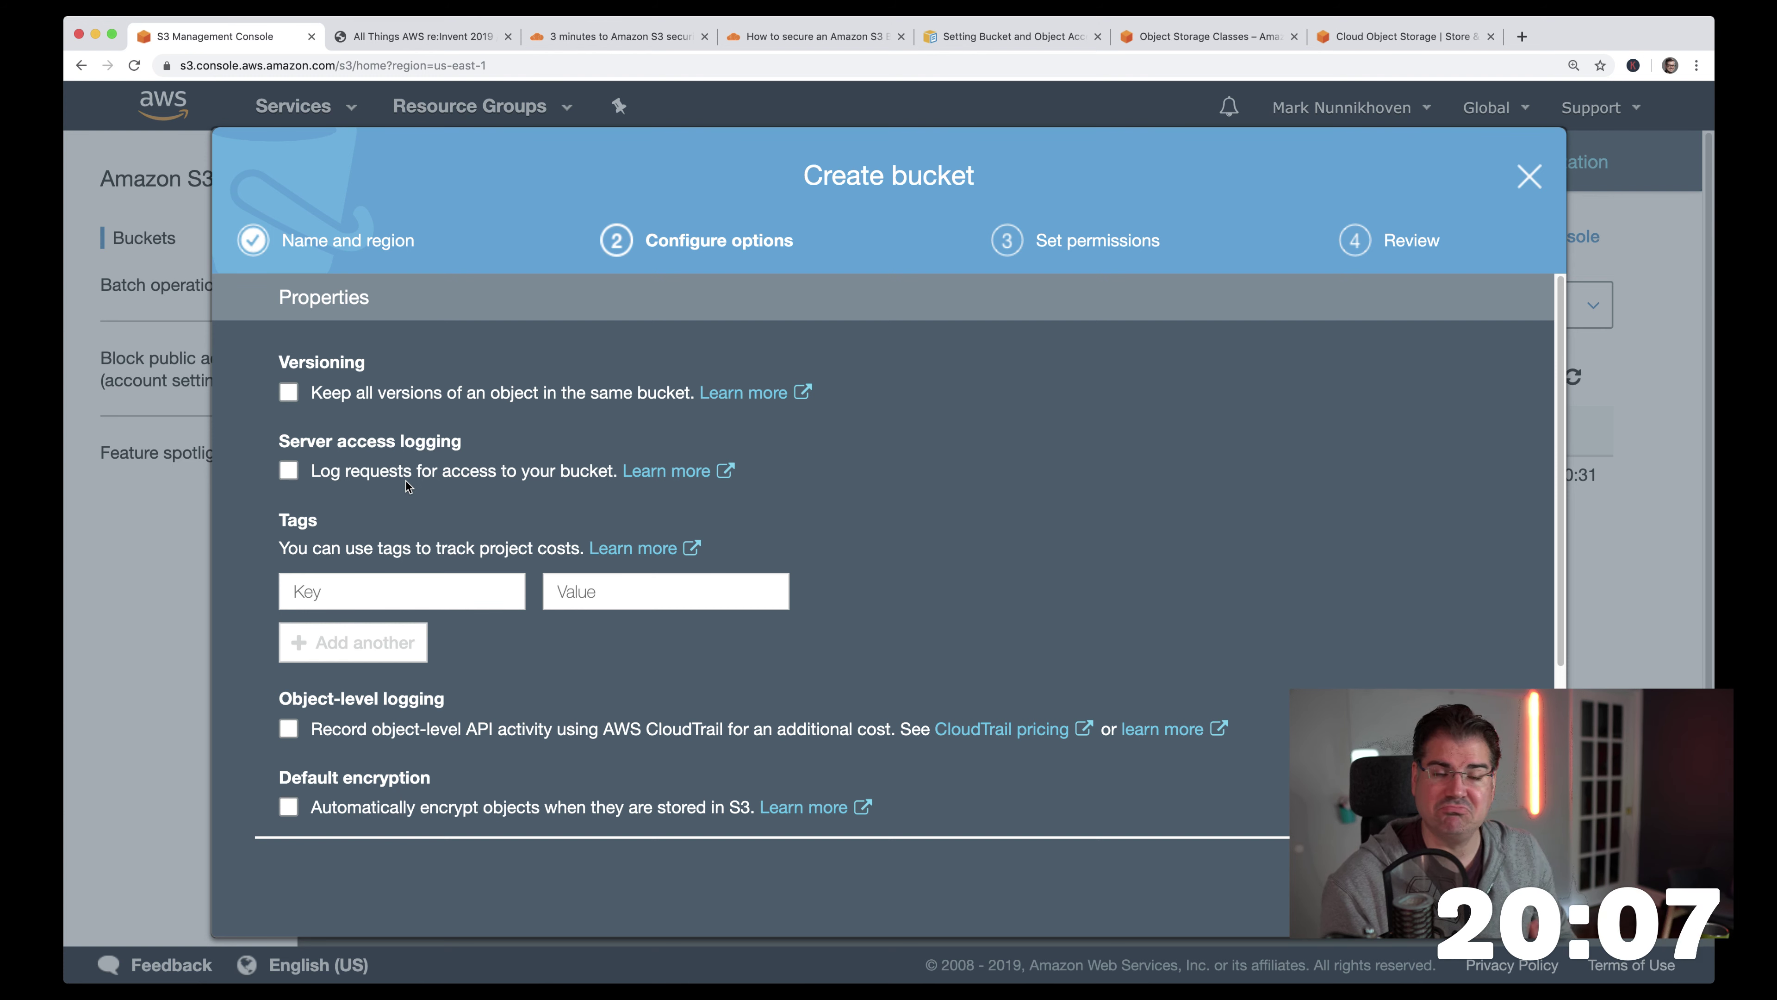
click(390, 587)
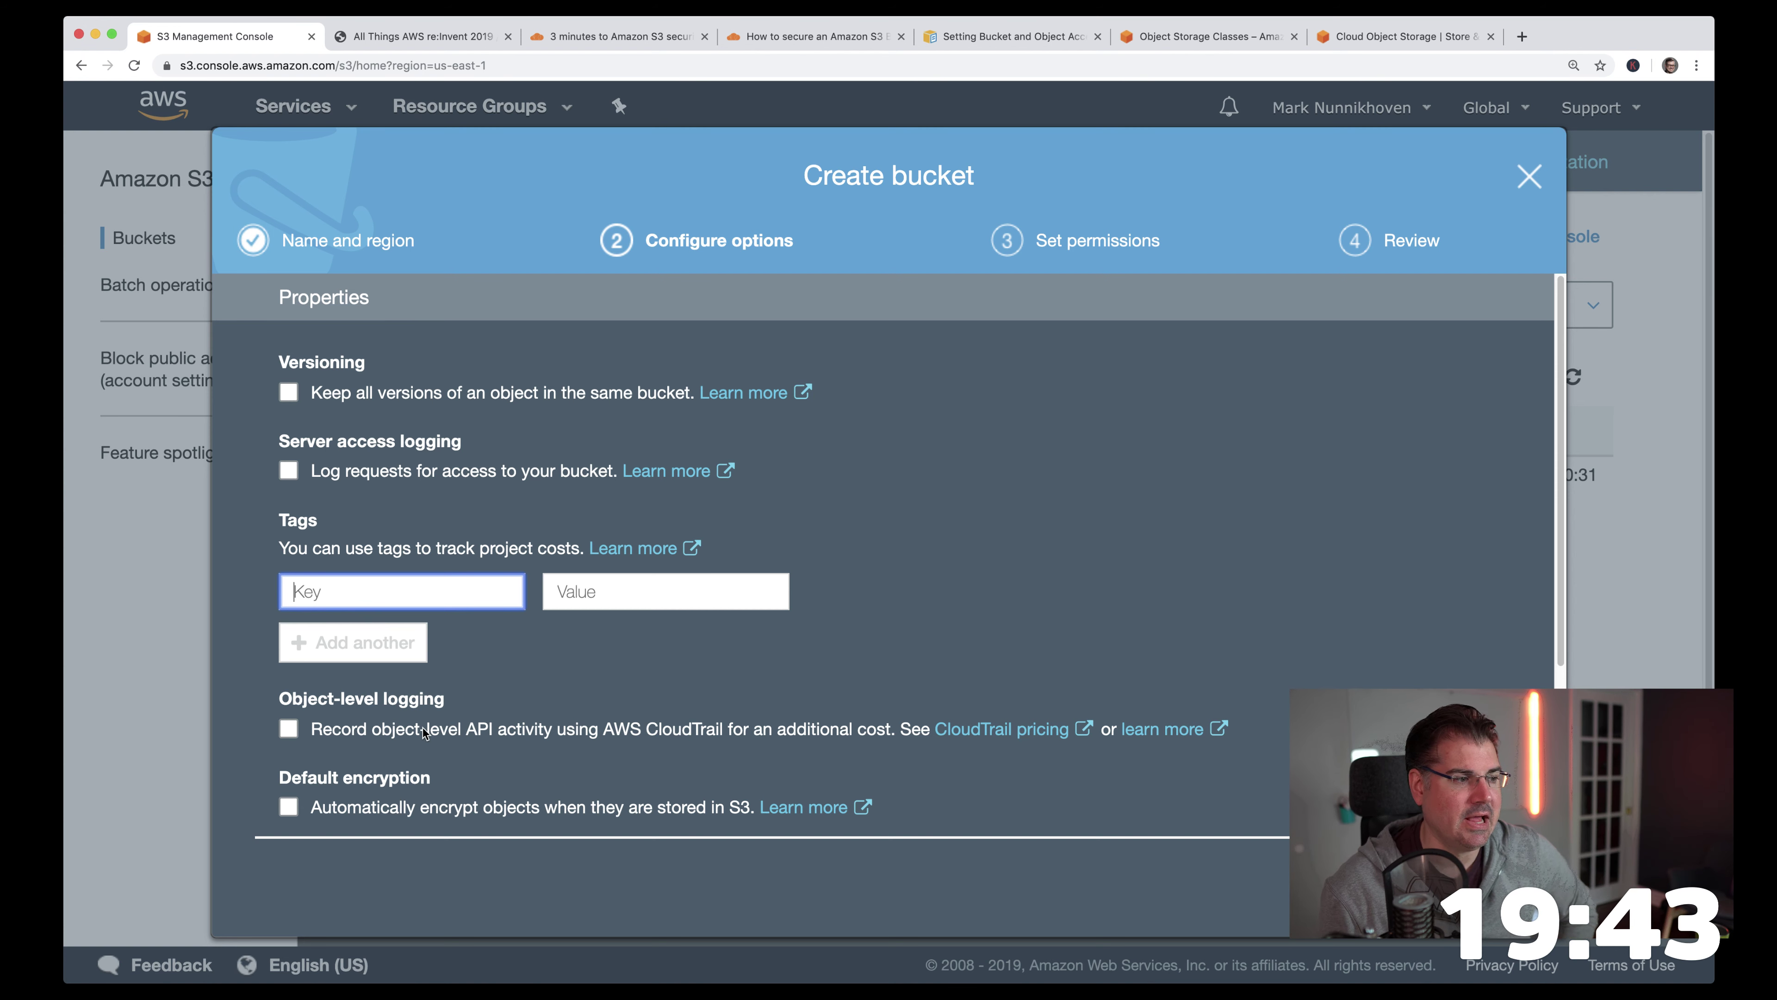
click(498, 703)
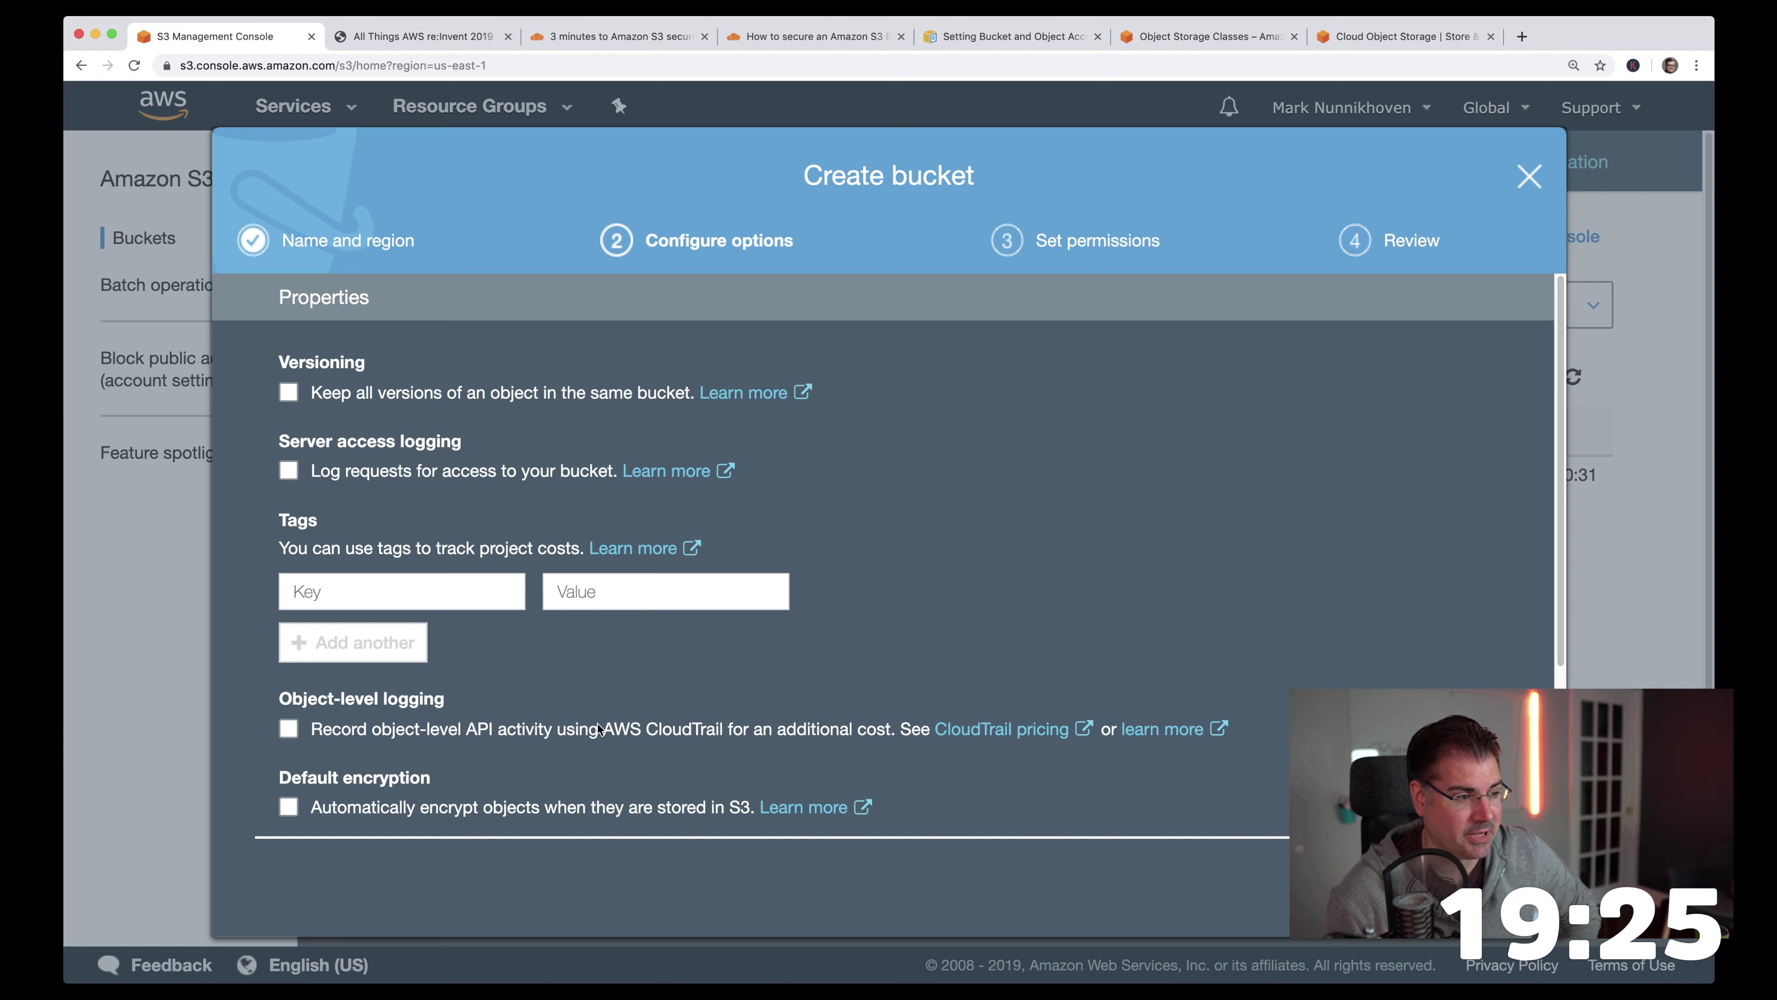
click(288, 809)
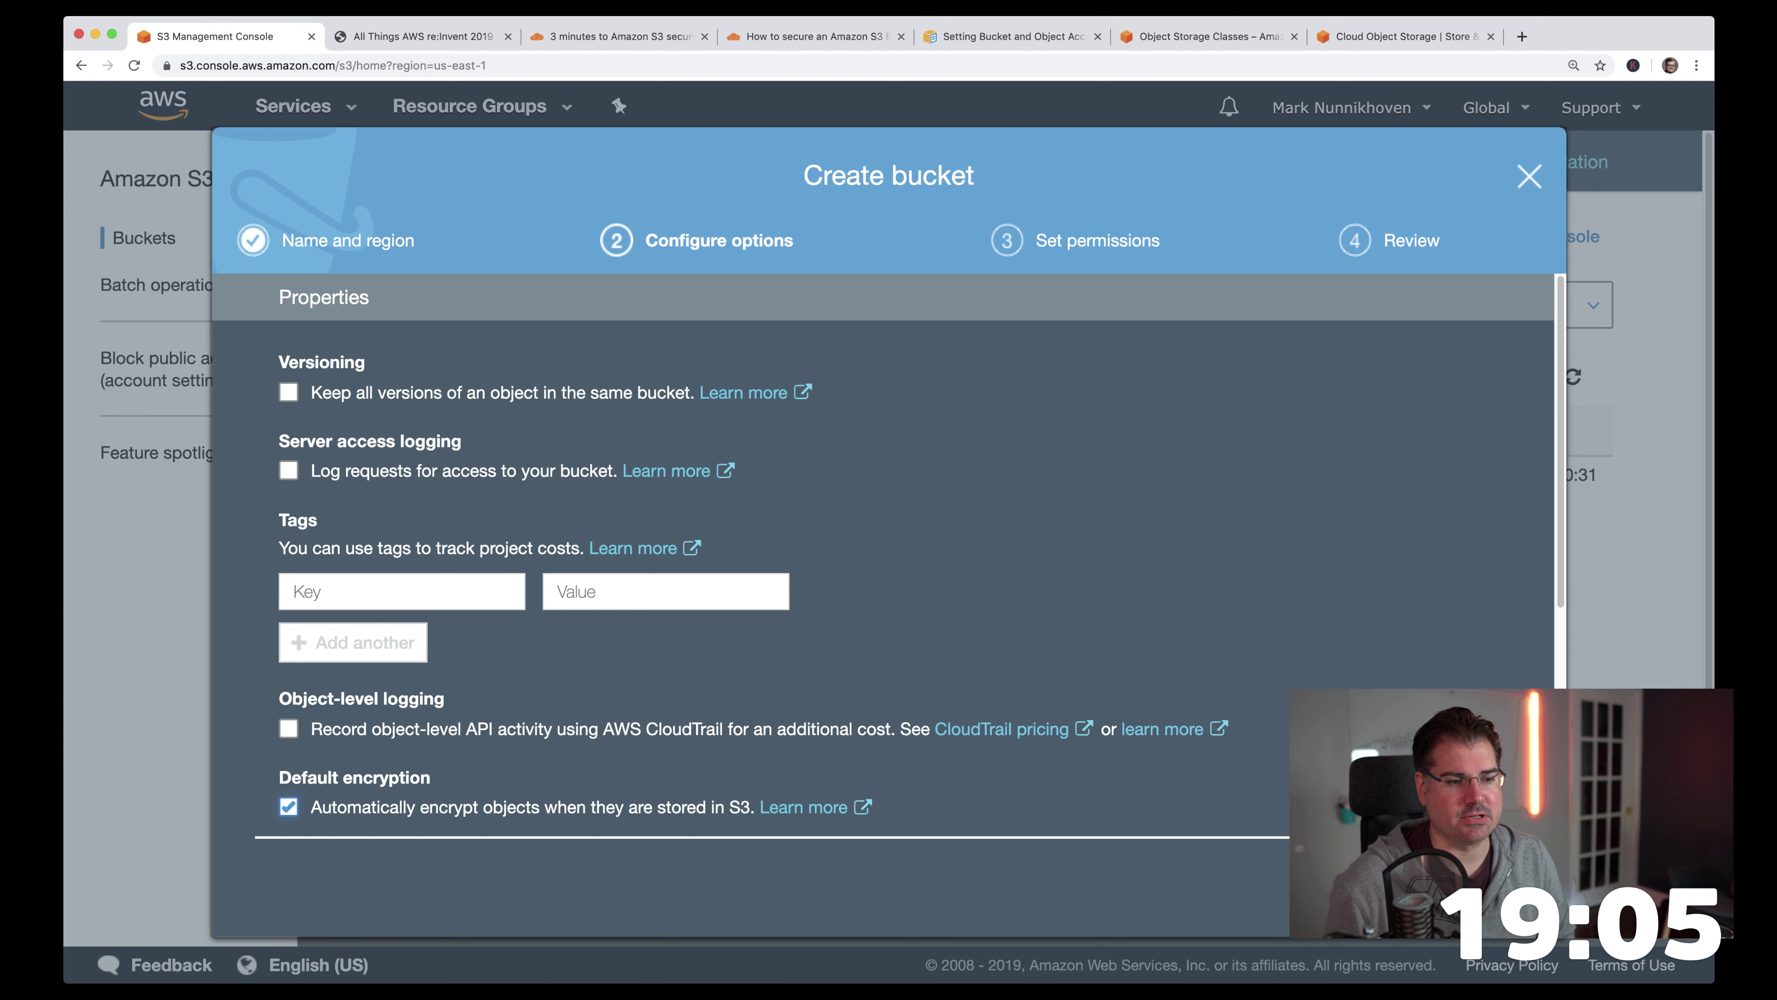
click(1497, 887)
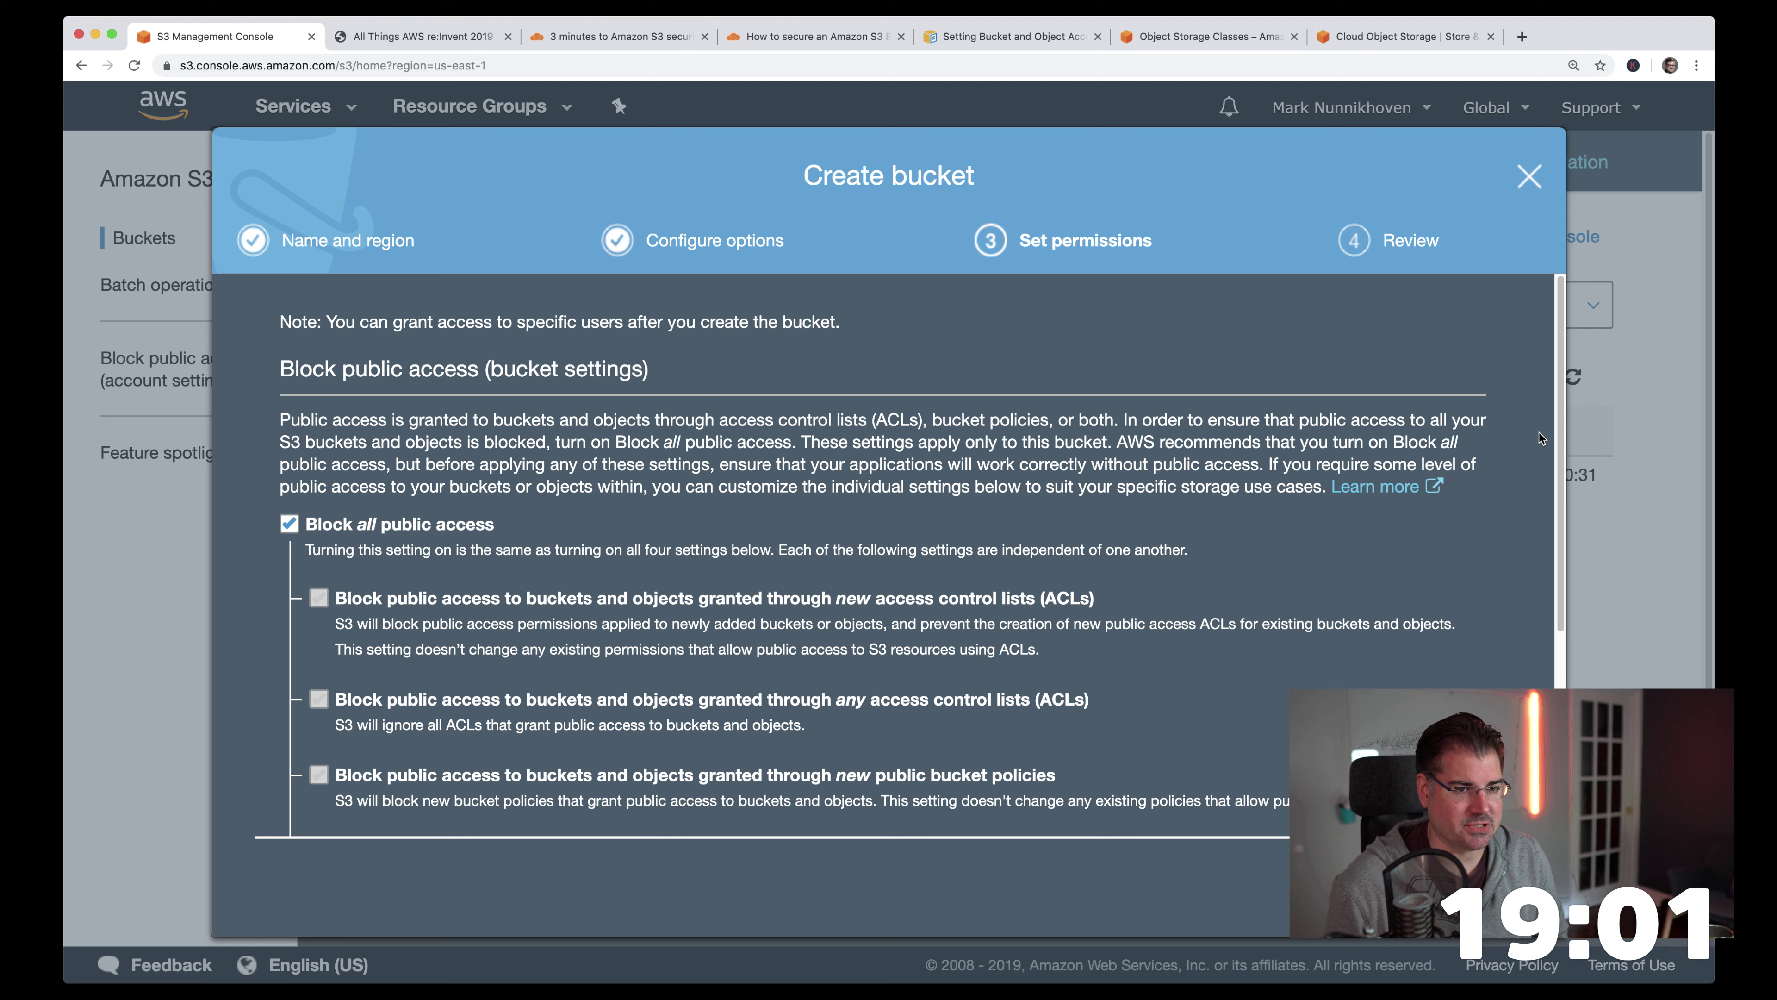
- Skim the "3 minutes to Amazon S3 security" article and select its web address
click(1736, 350)
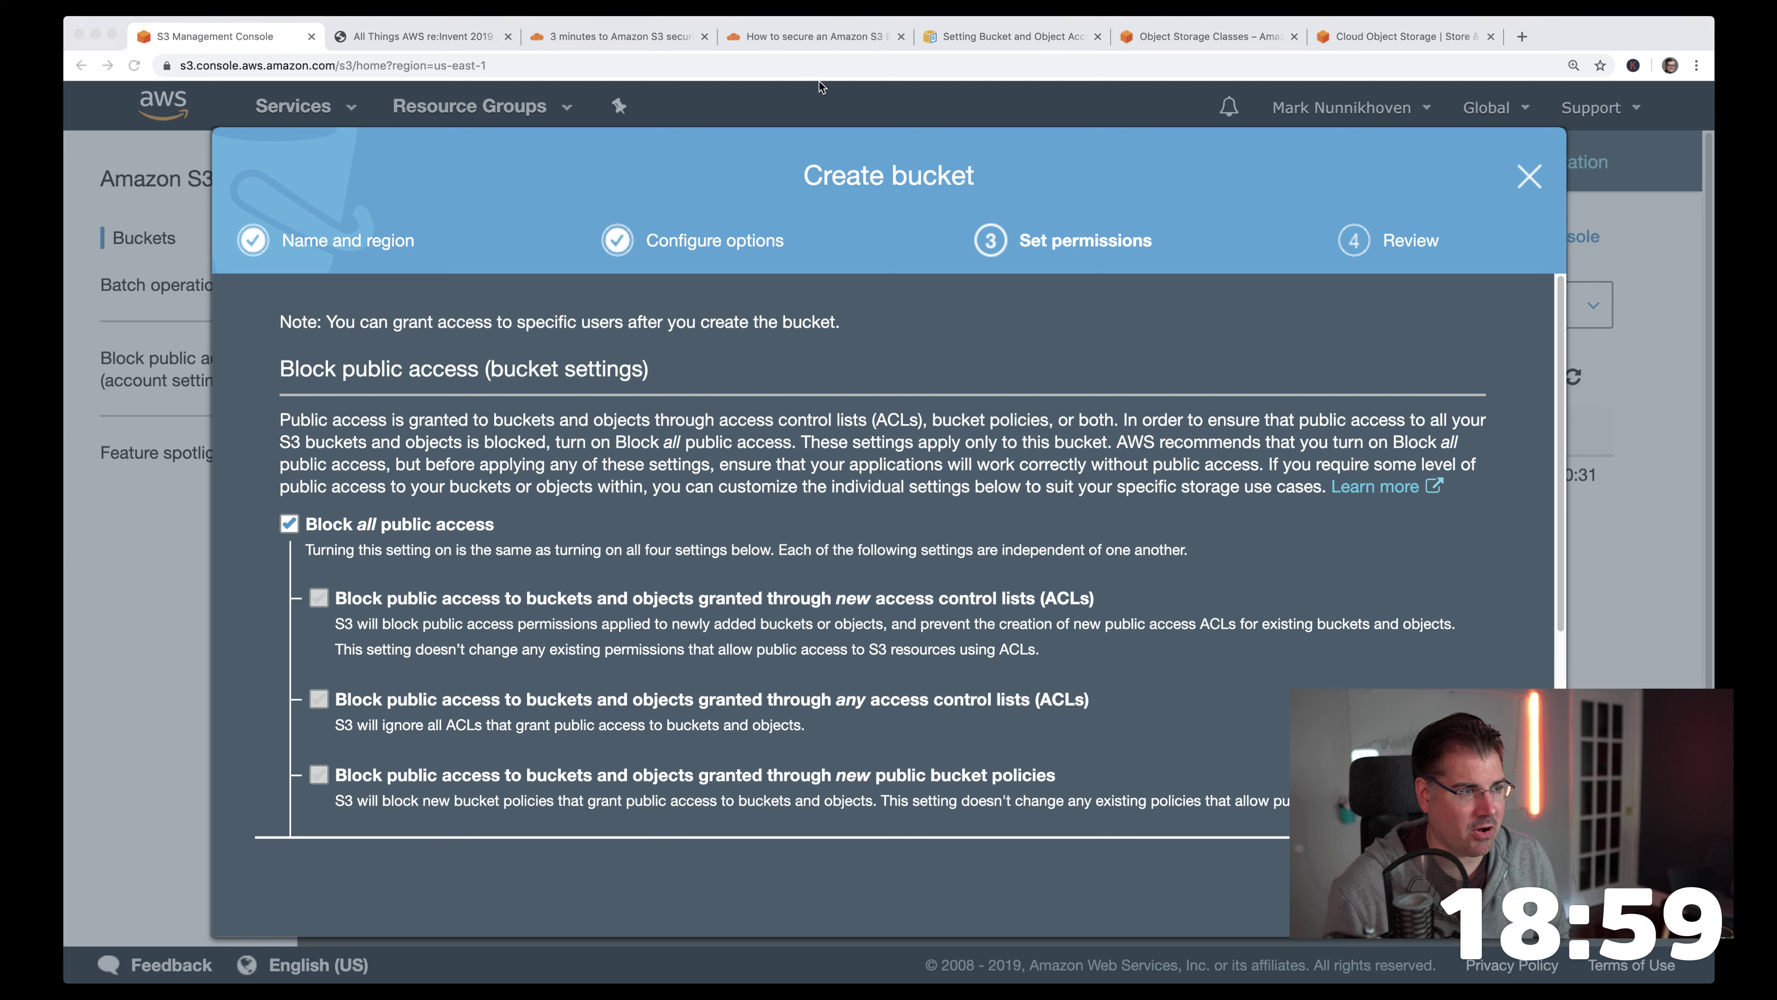
click(293, 56)
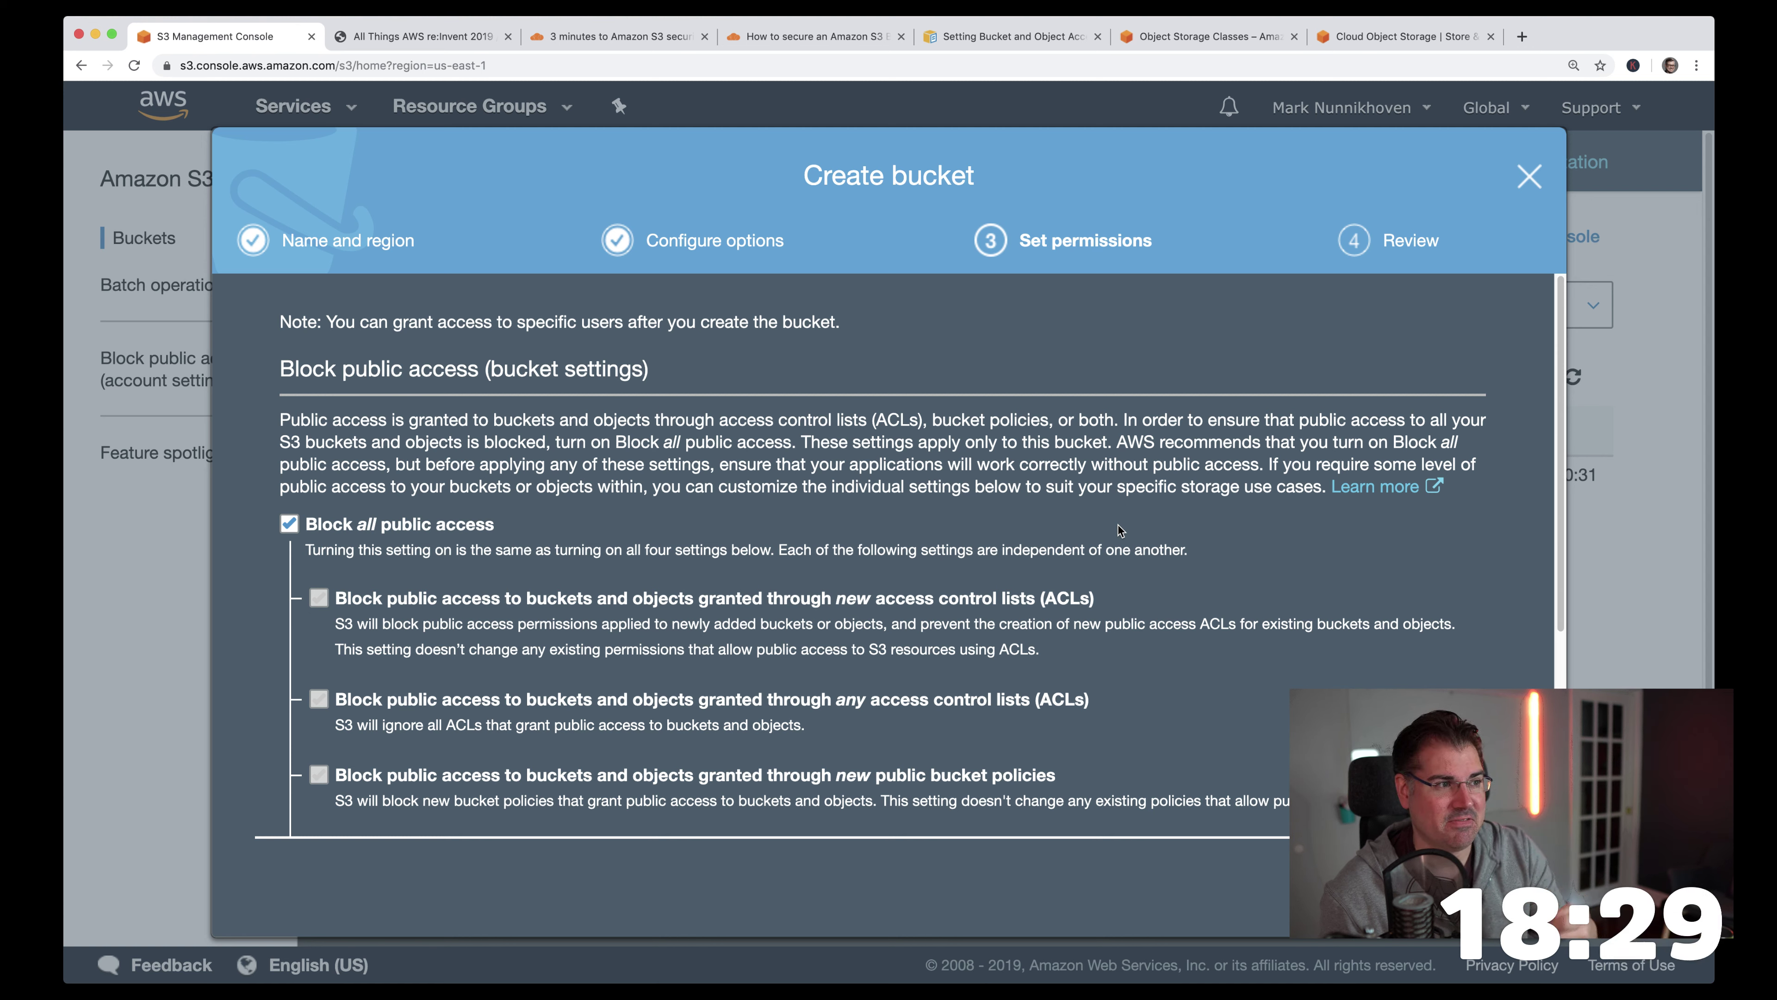
click(622, 36)
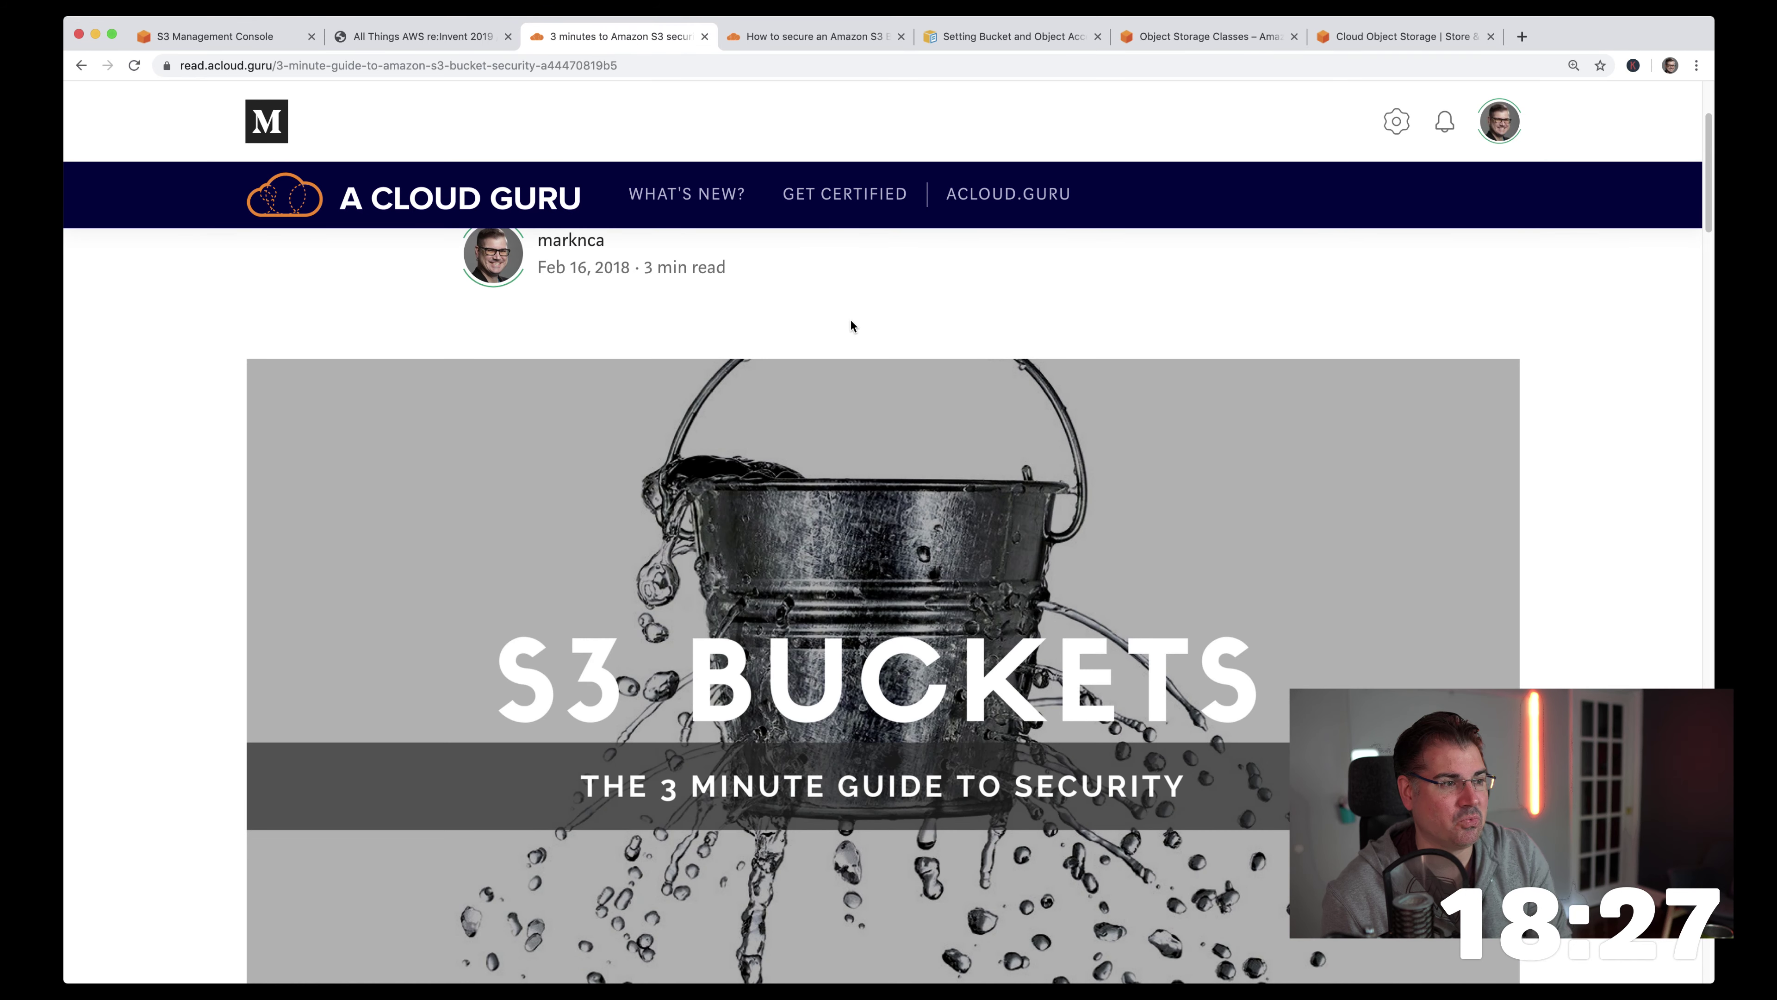
scroll(849, 321, up, 3)
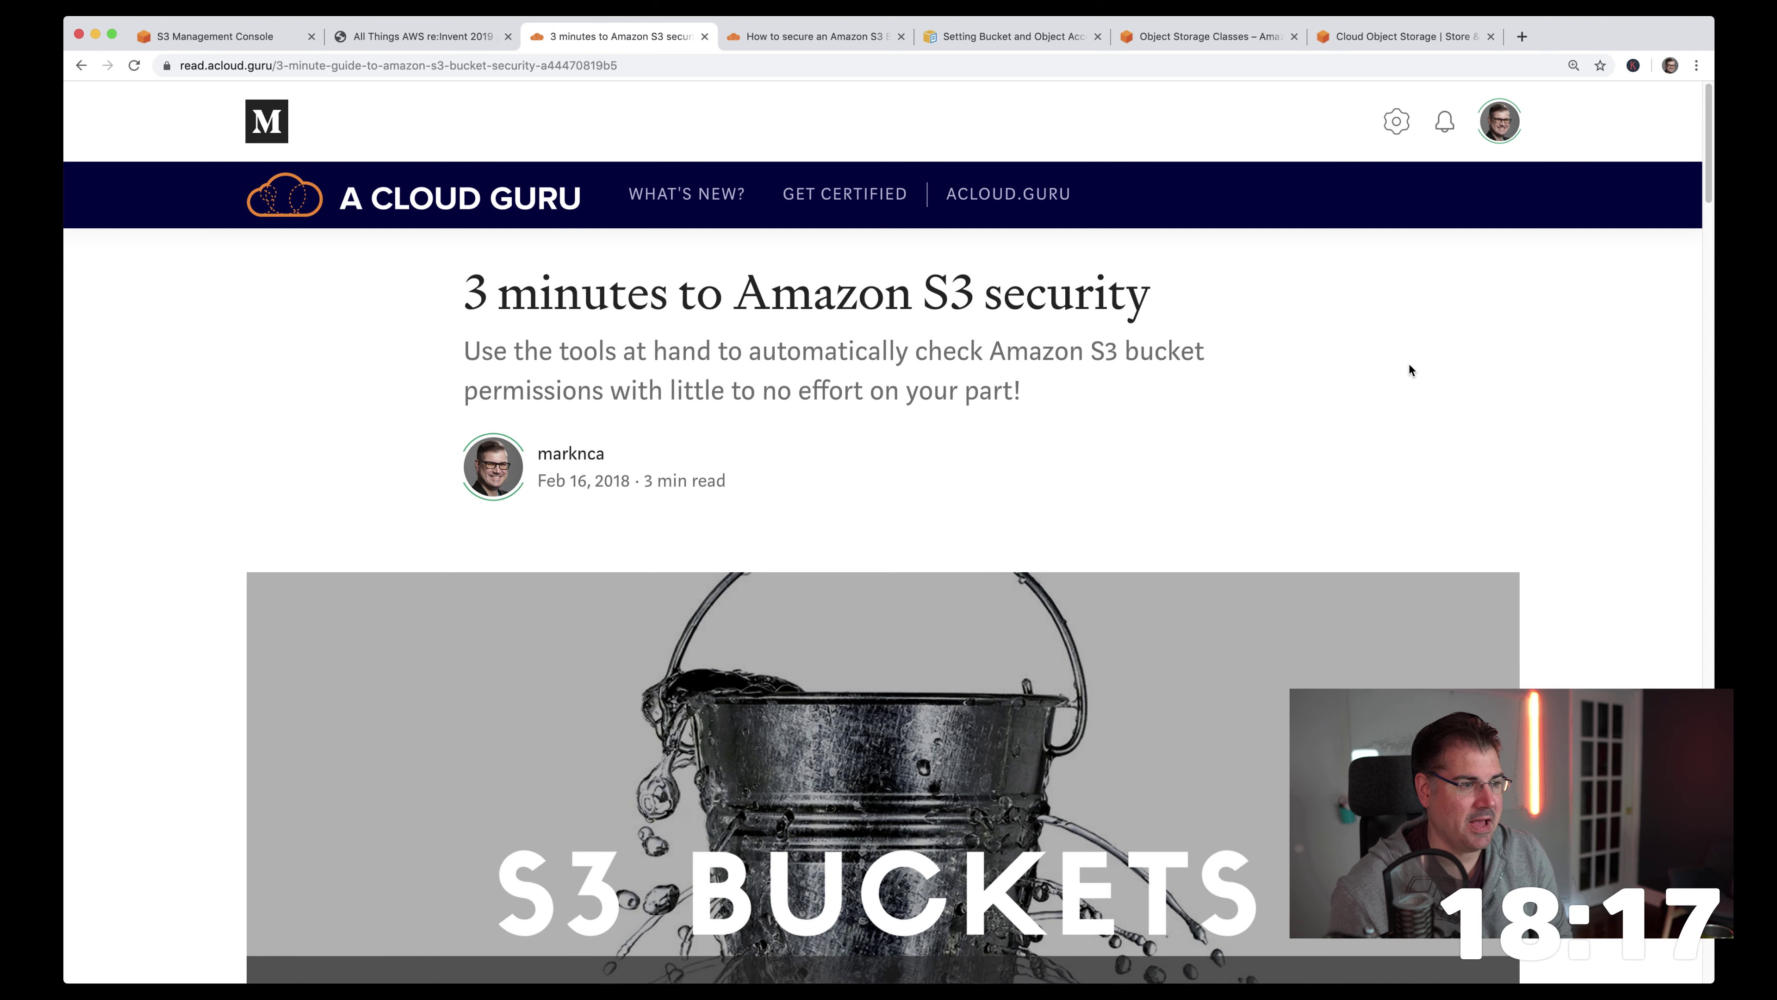
scroll(1408, 361, down, 3)
scroll(1408, 364, down, 8)
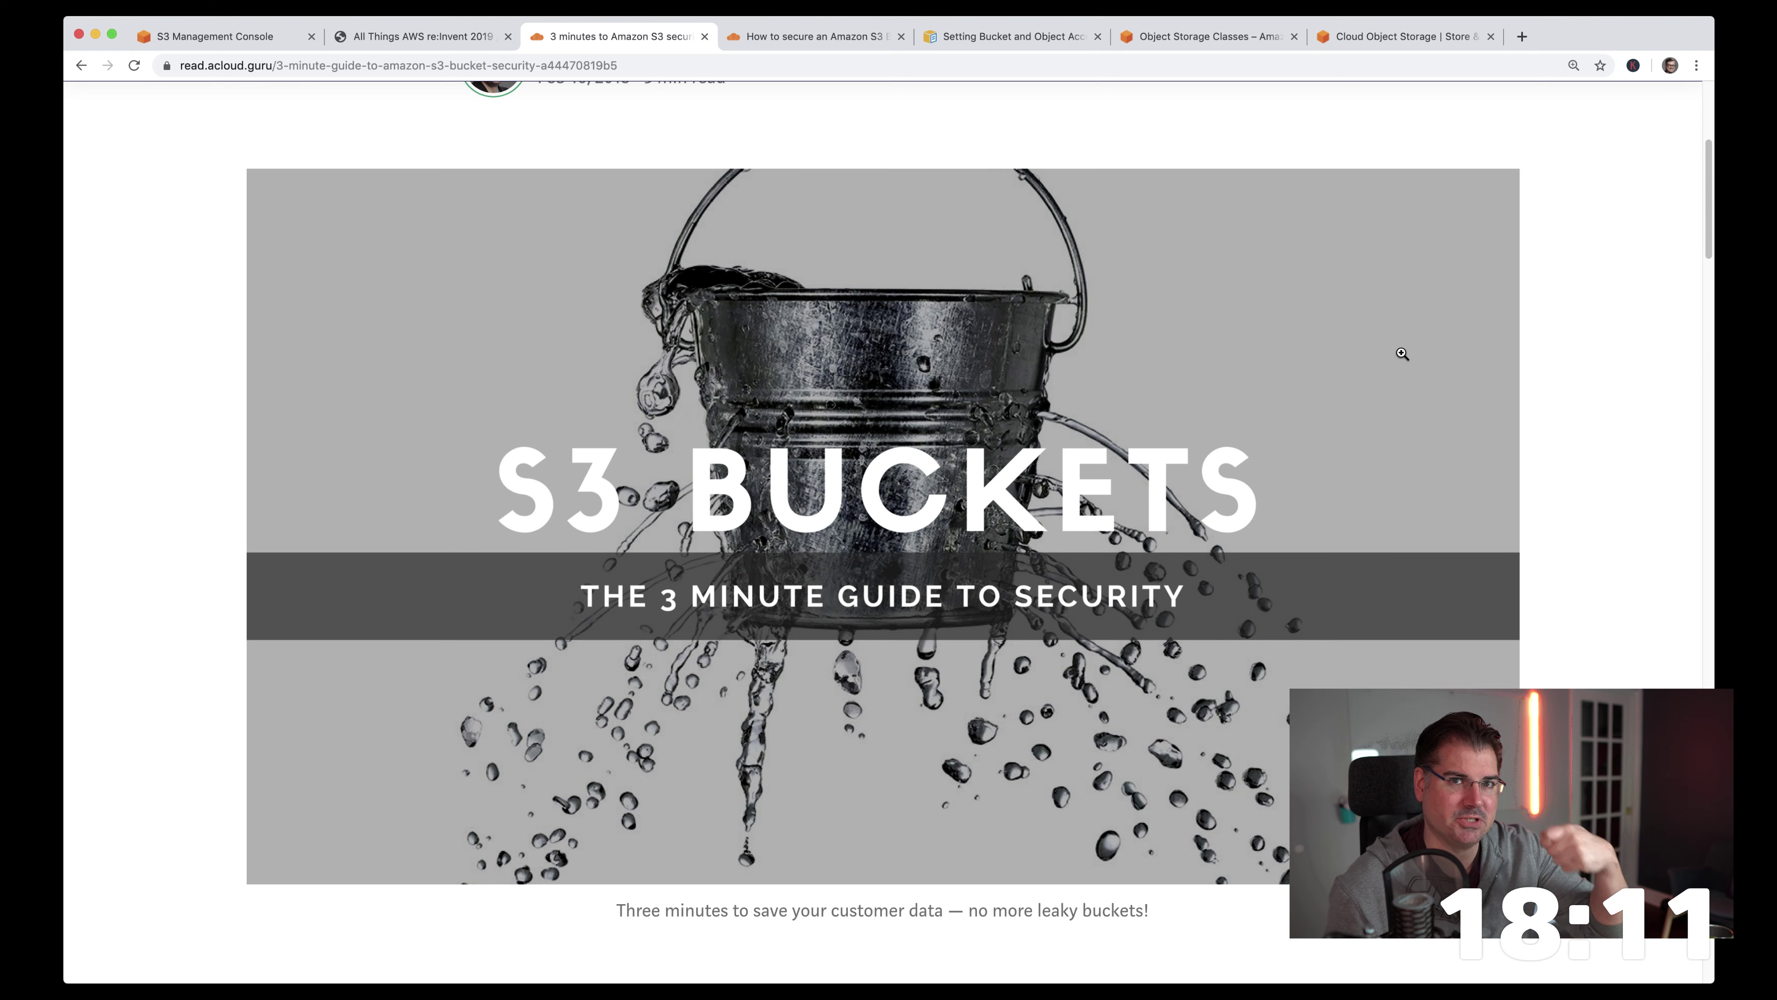
scroll(1402, 354, down, 3)
scroll(1398, 352, down, 10)
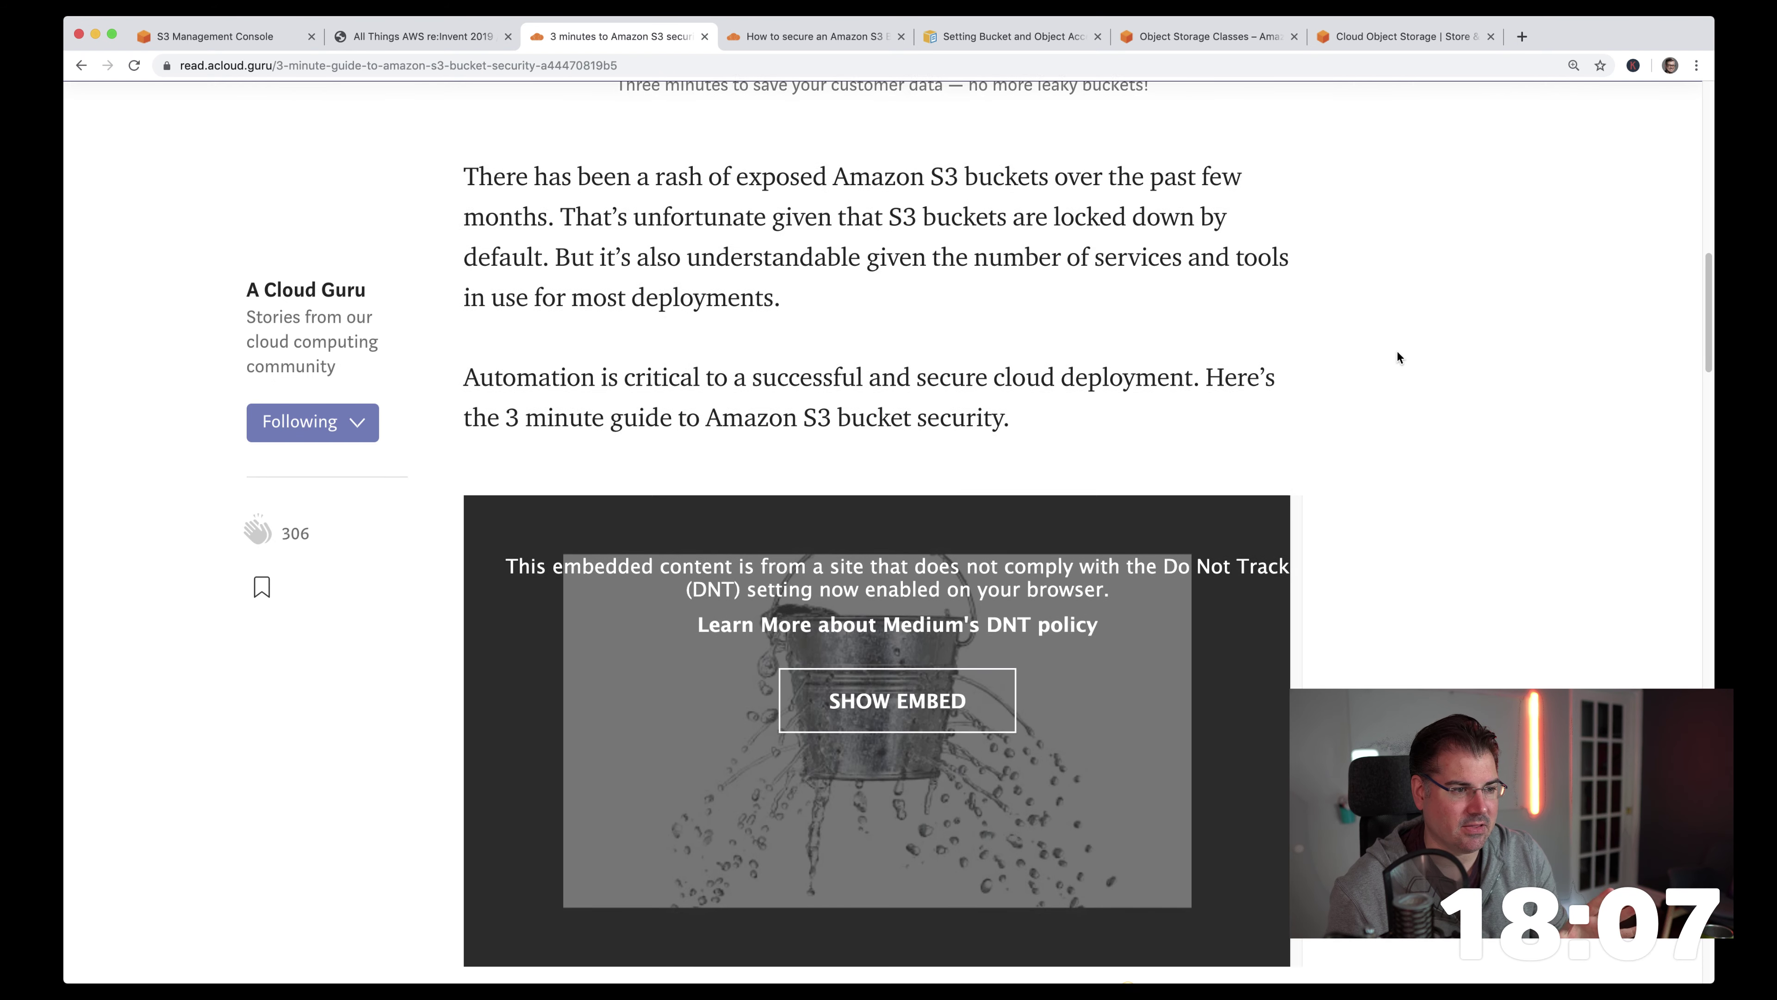
key(Home)
click(864, 63)
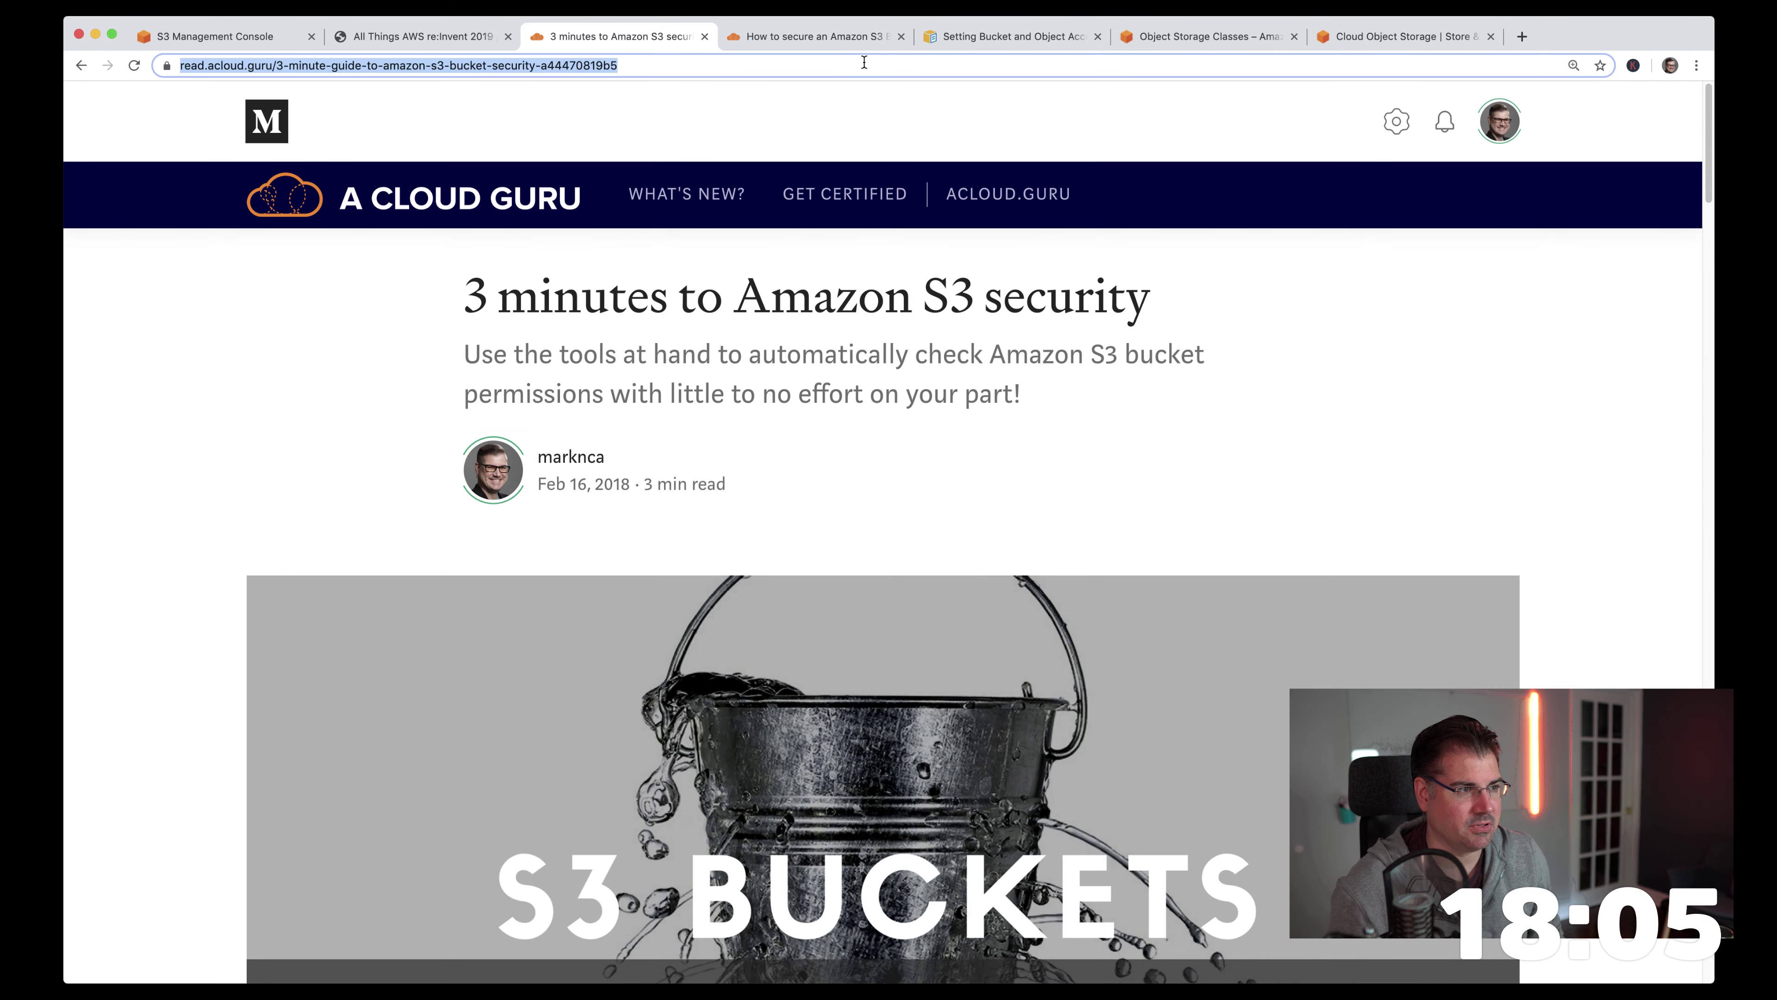
key(super+Tab)
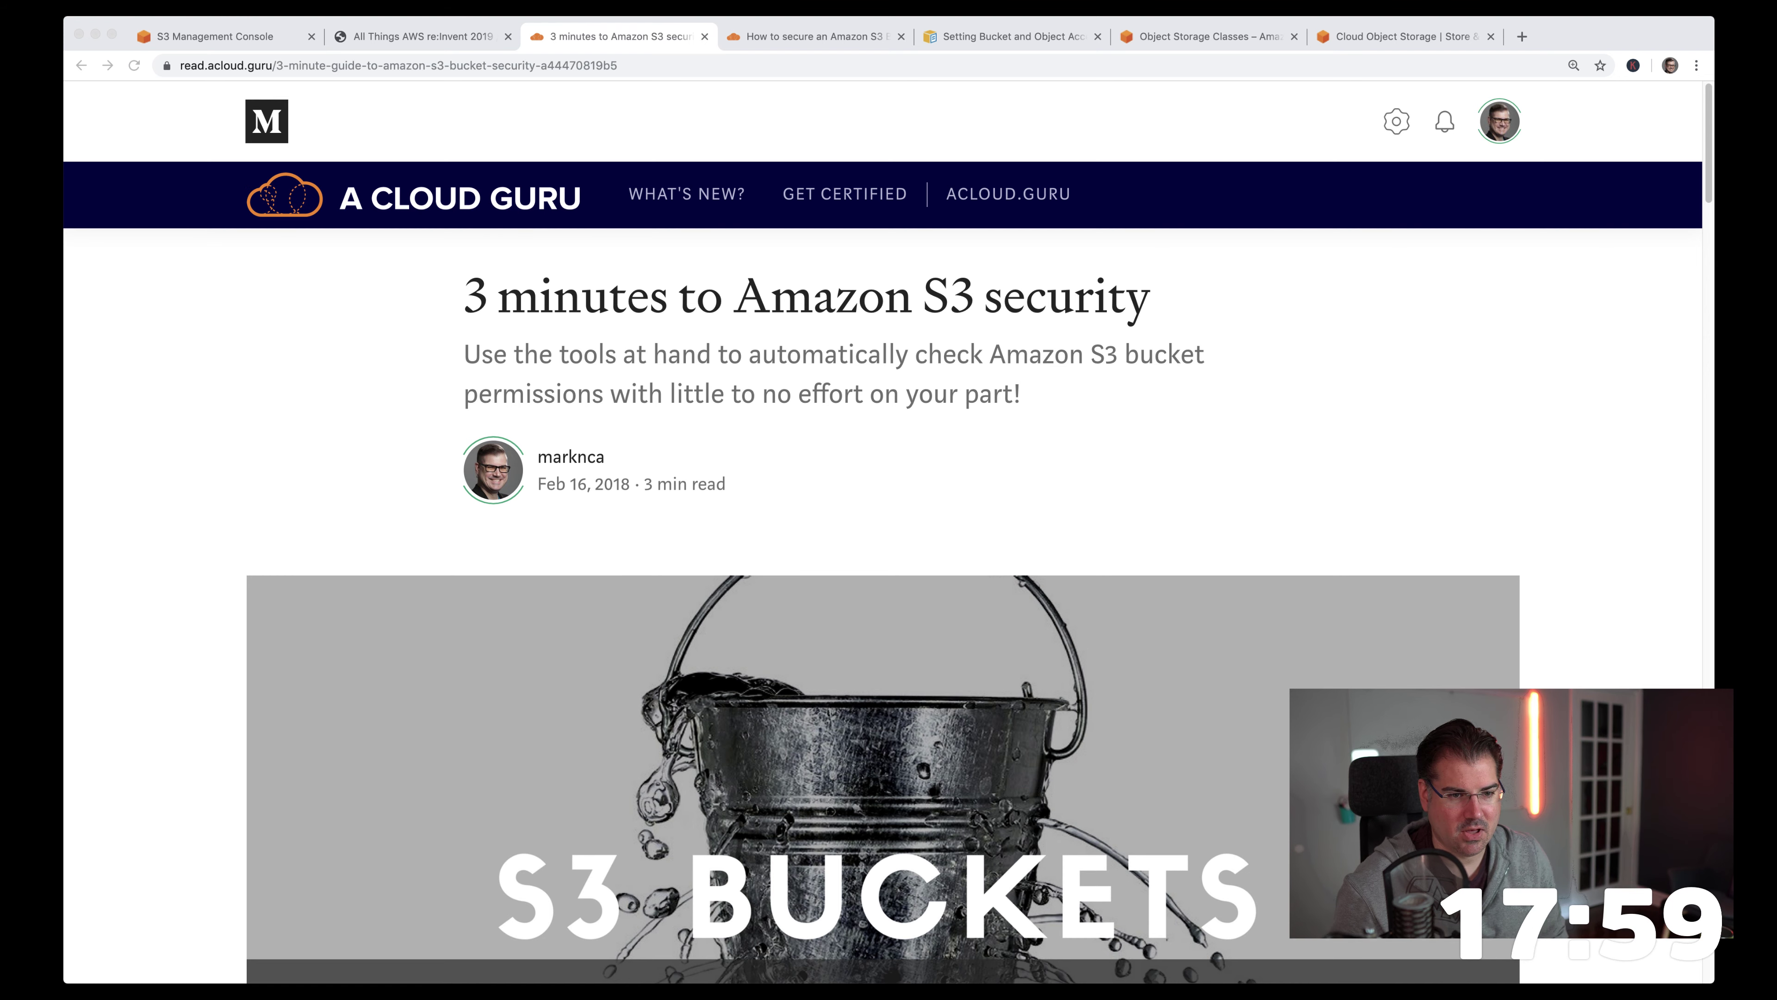
click(848, 70)
- View the "How to secure an Amazon S3 Bucket" article and select its web address
click(811, 36)
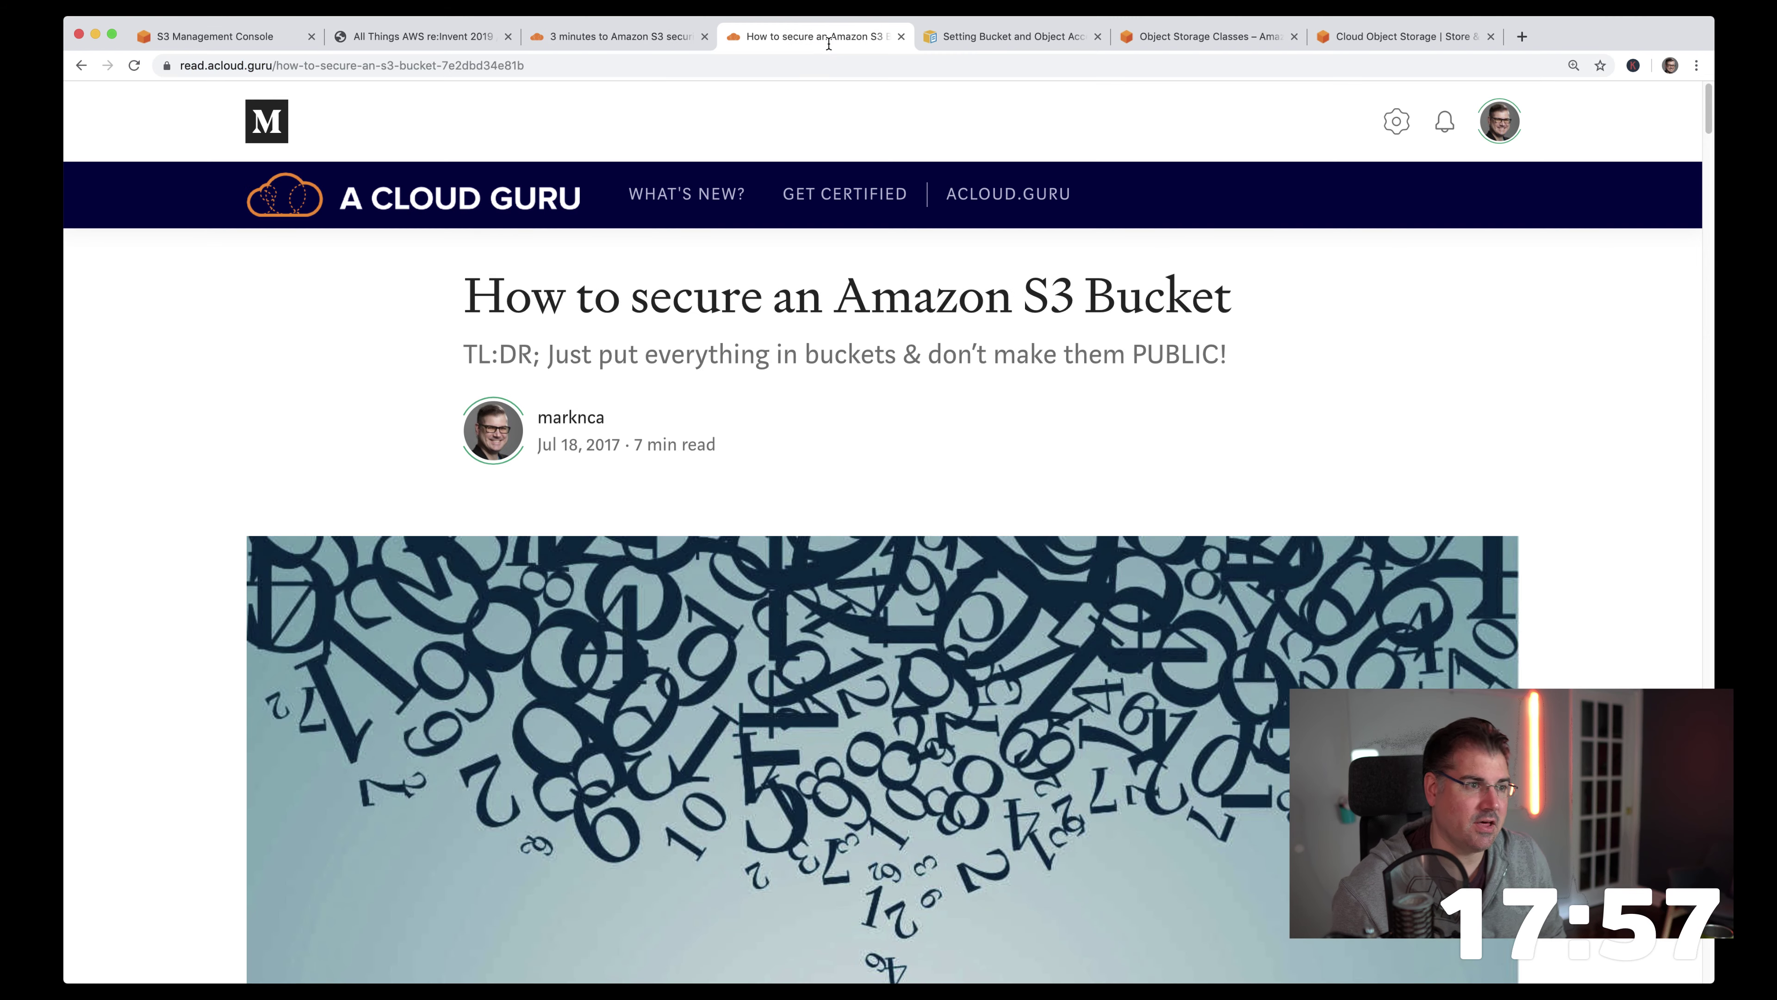
click(811, 62)
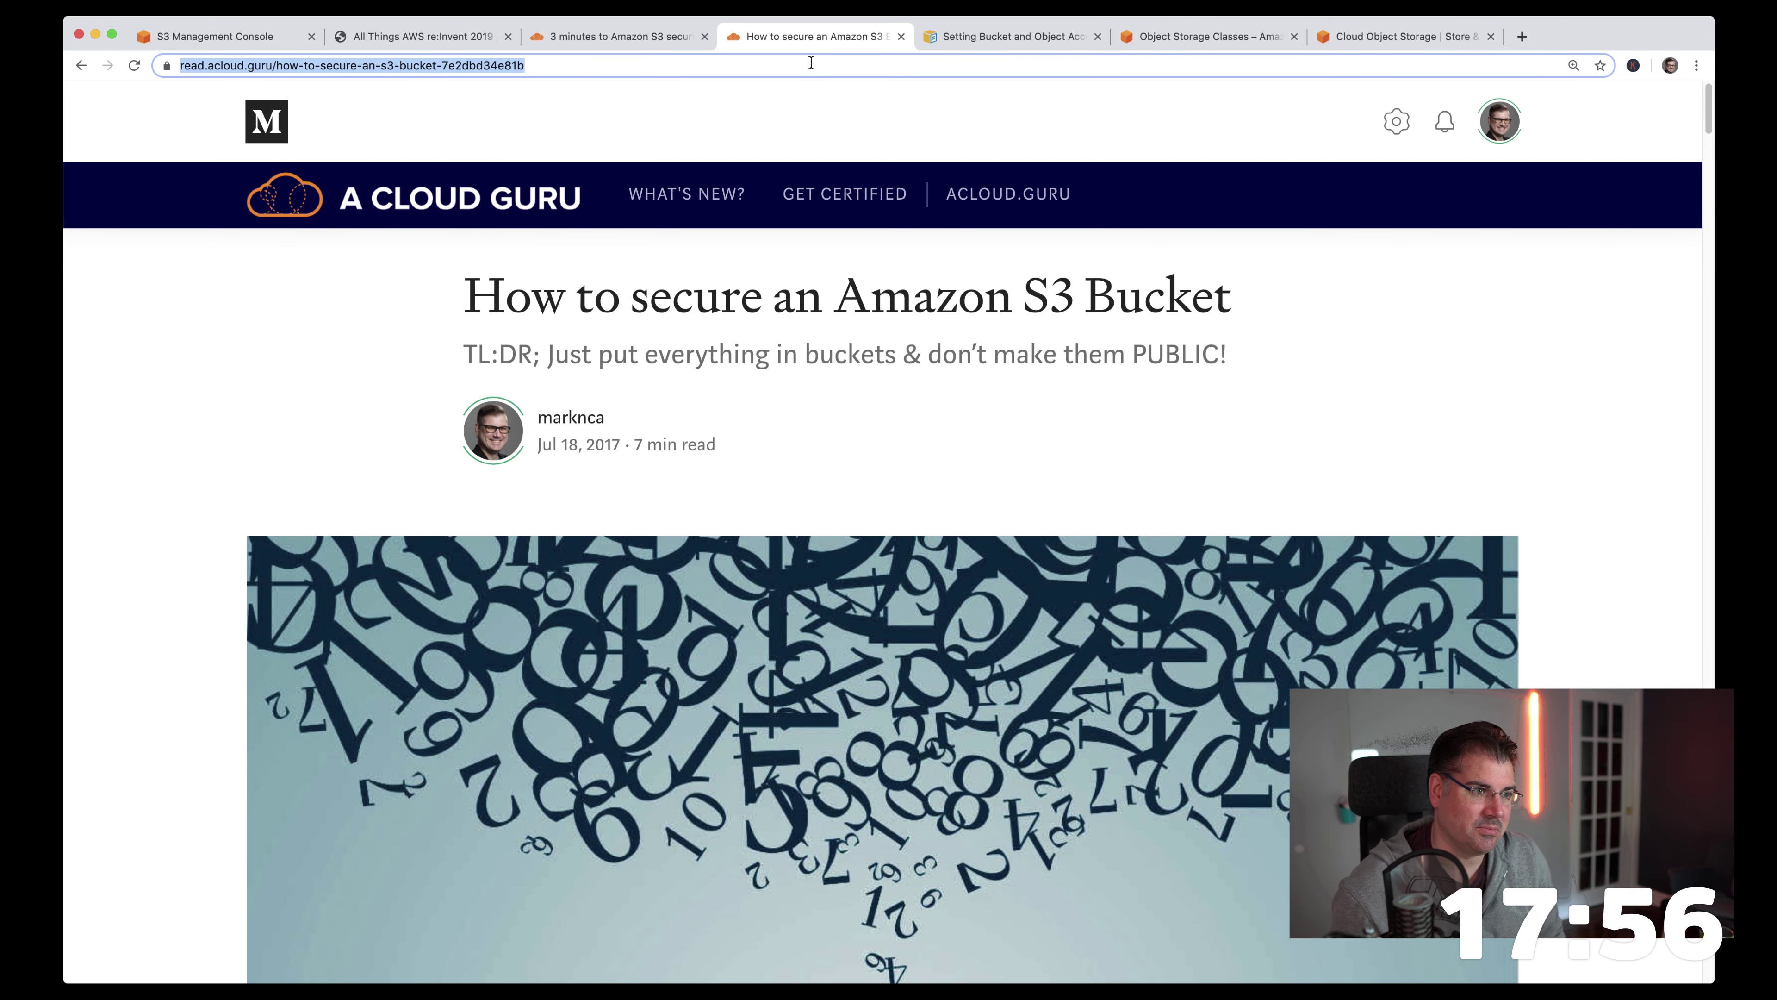
click(1292, 366)
scroll(1292, 366, down, 1)
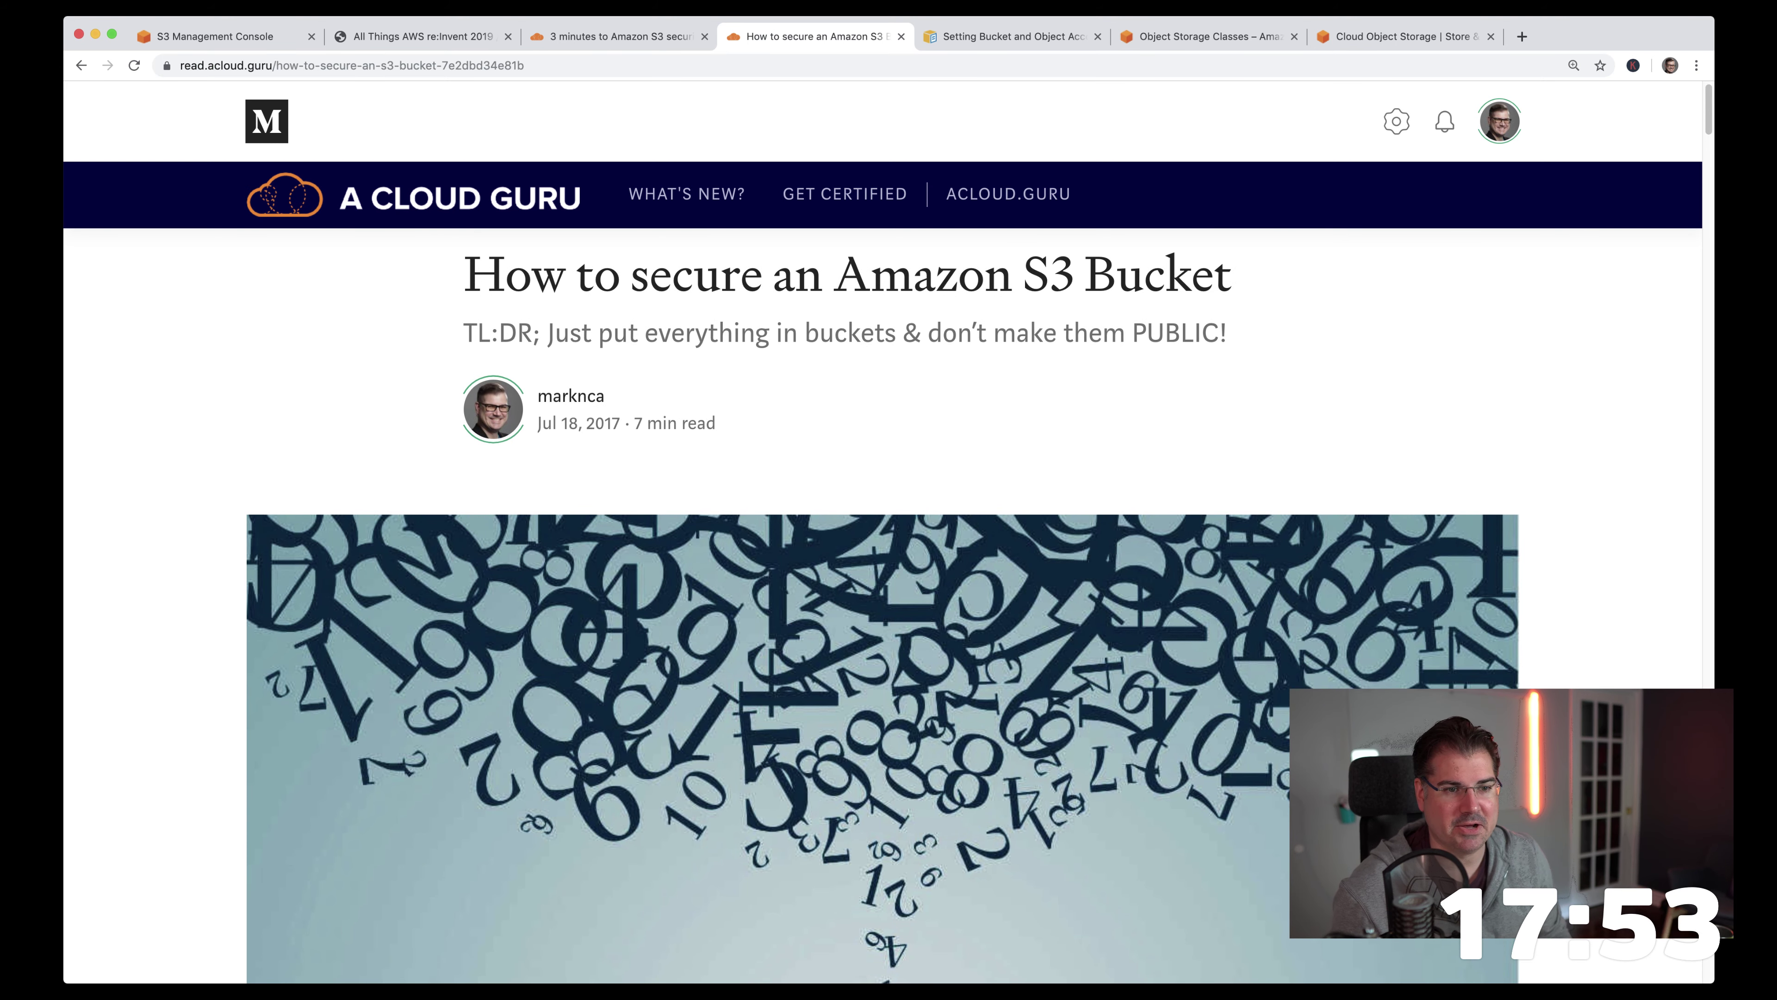
key(super+Tab)
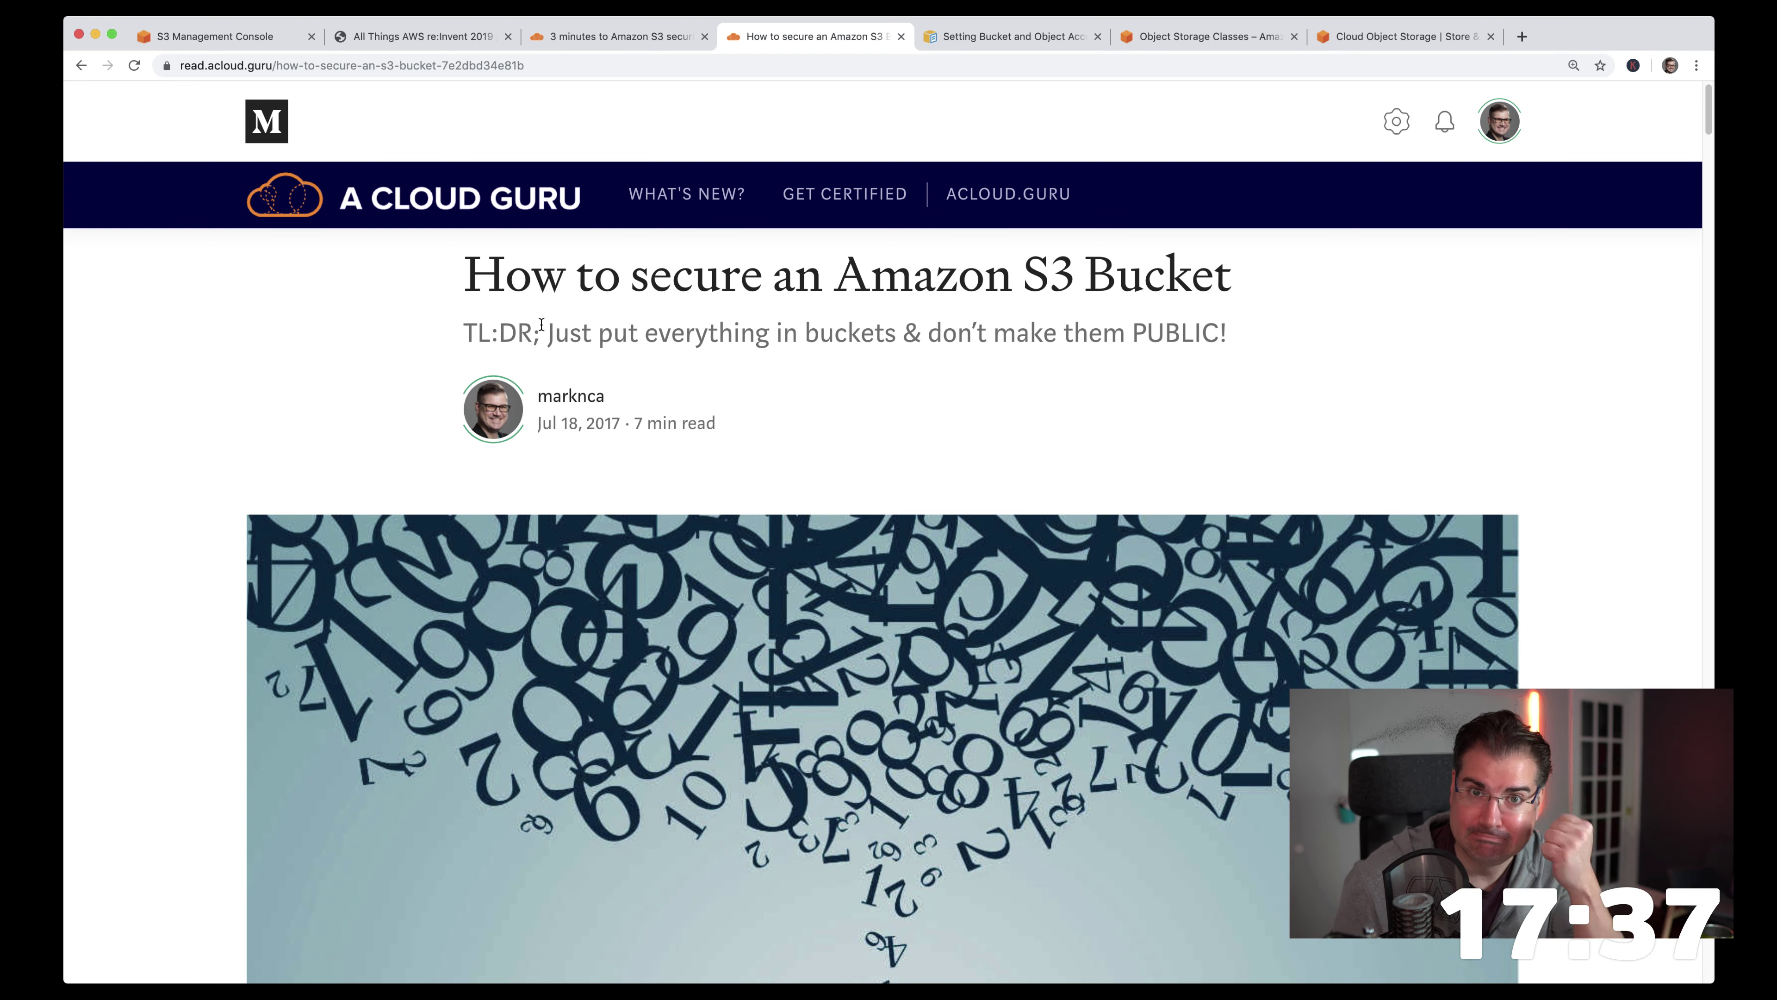
- Return to the bucket creation, keep Block all public access enabled, and proceed to the review
click(276, 42)
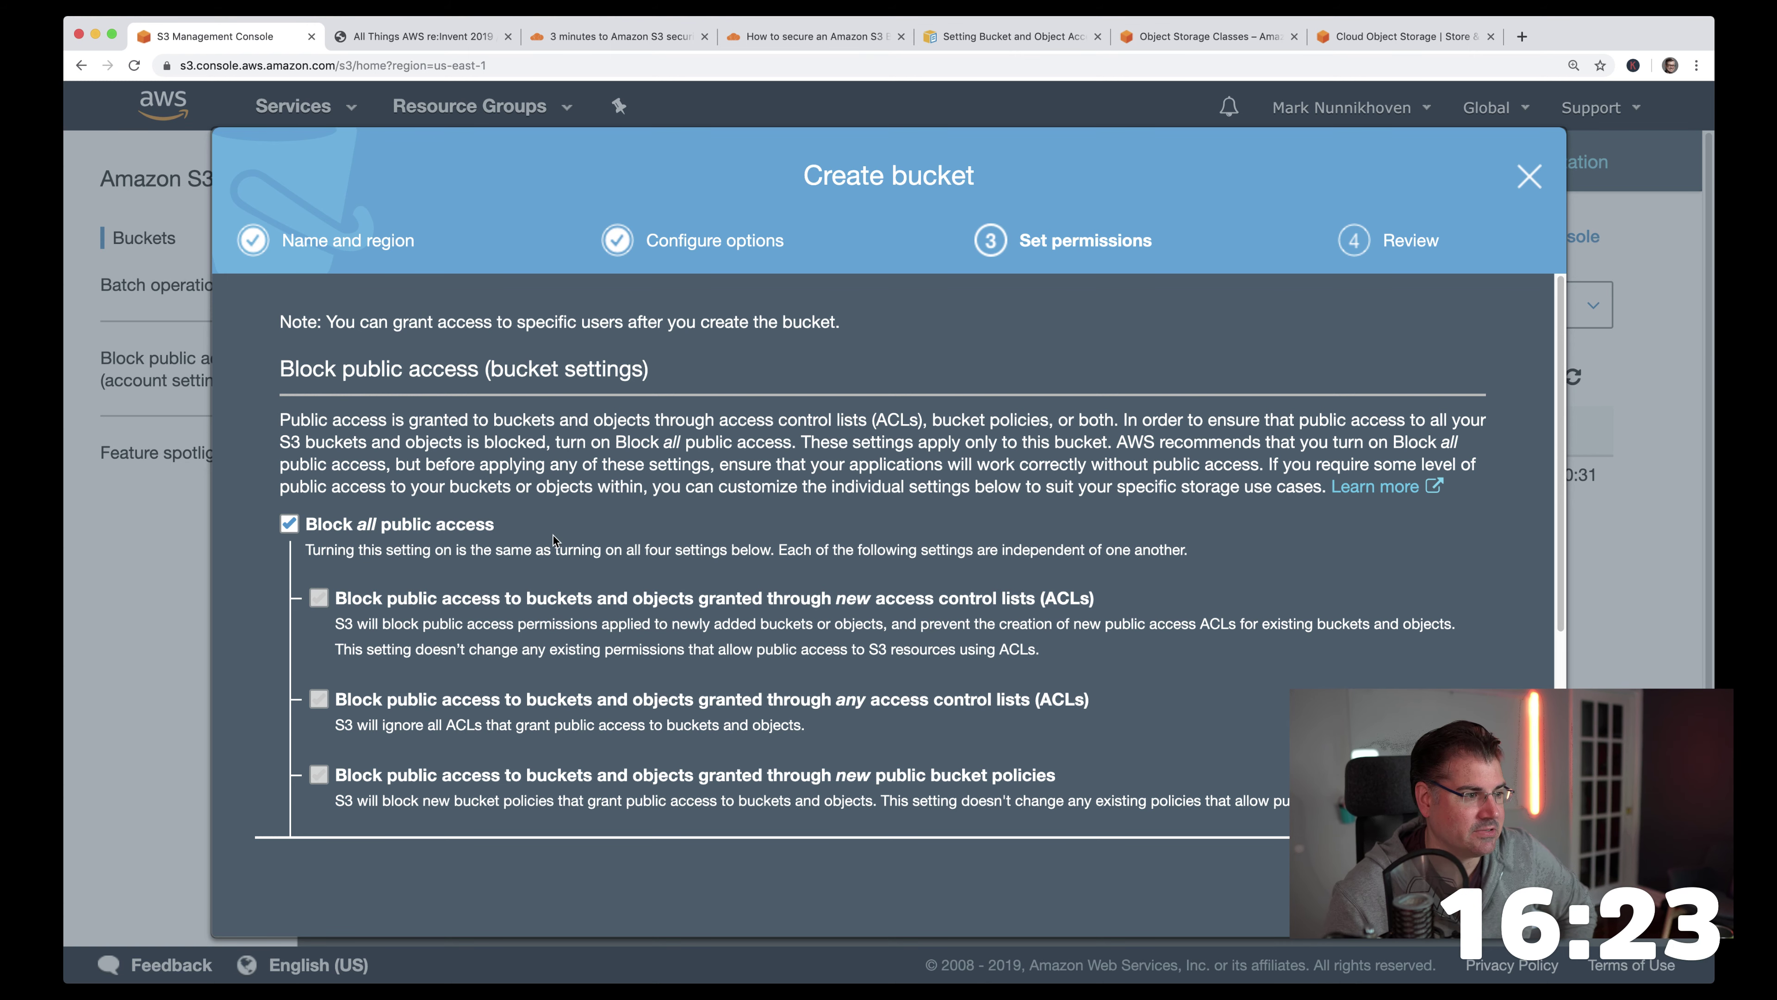
scroll(535, 560, down, 2)
scroll(535, 557, down, 2)
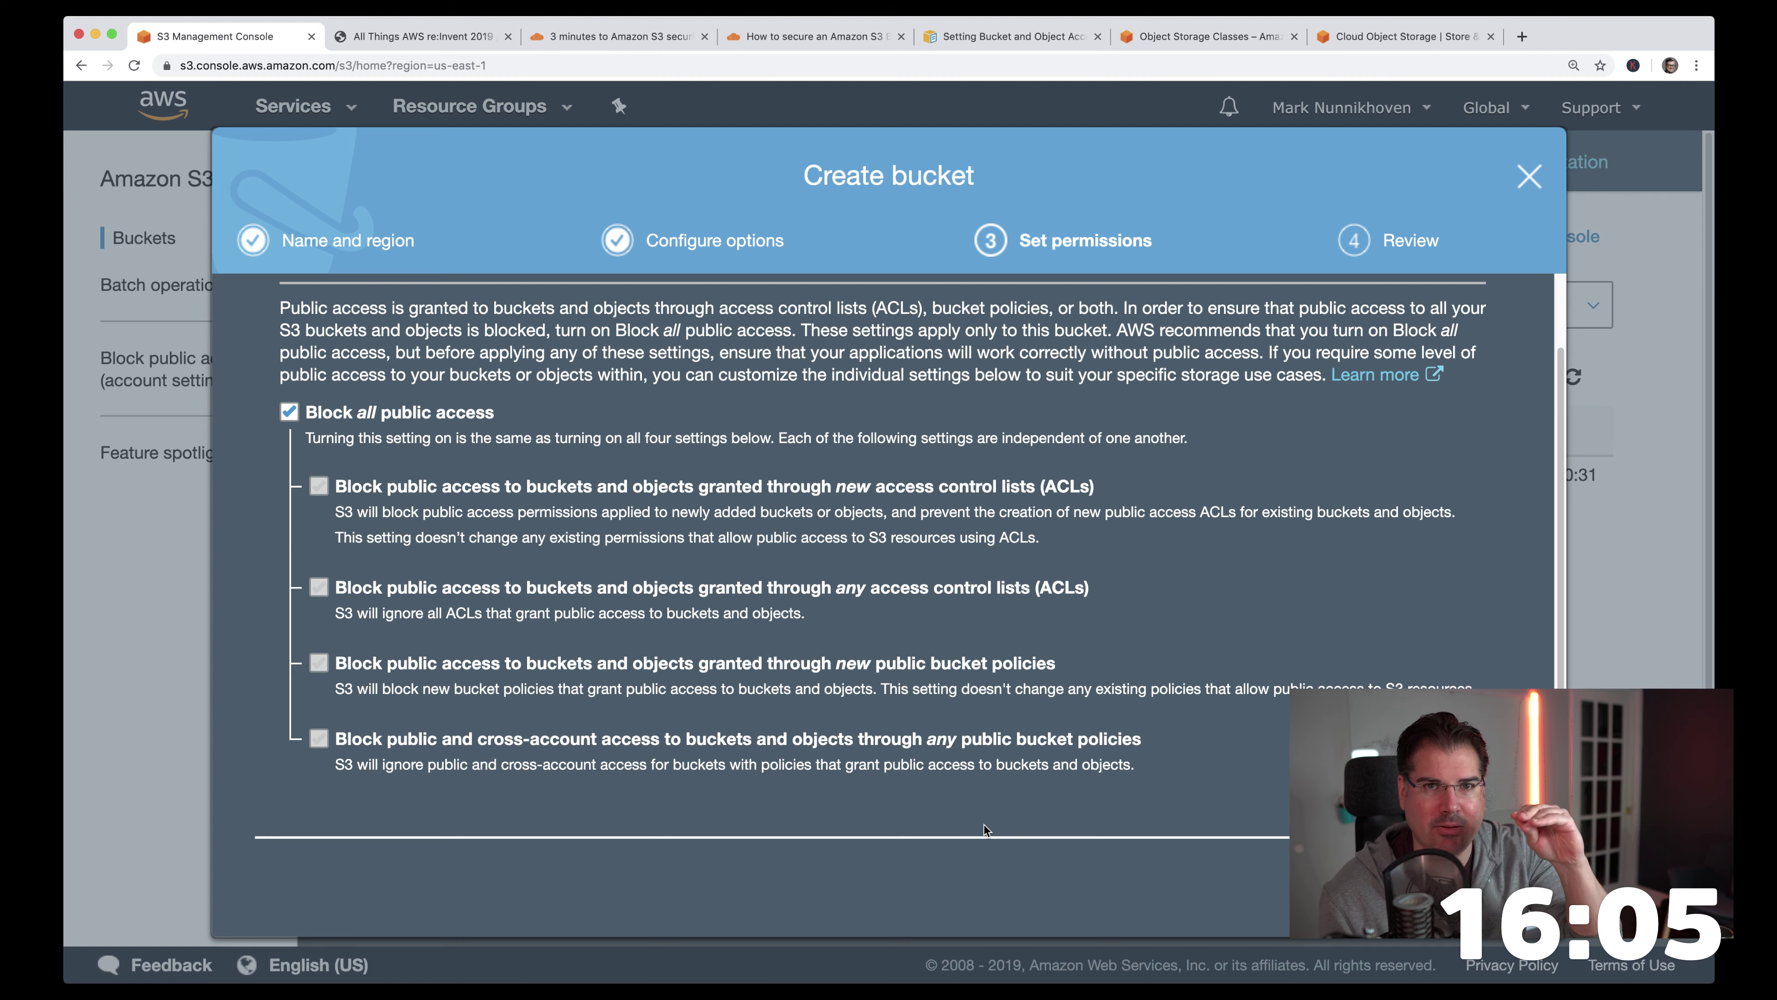
scroll(984, 830, up, 3)
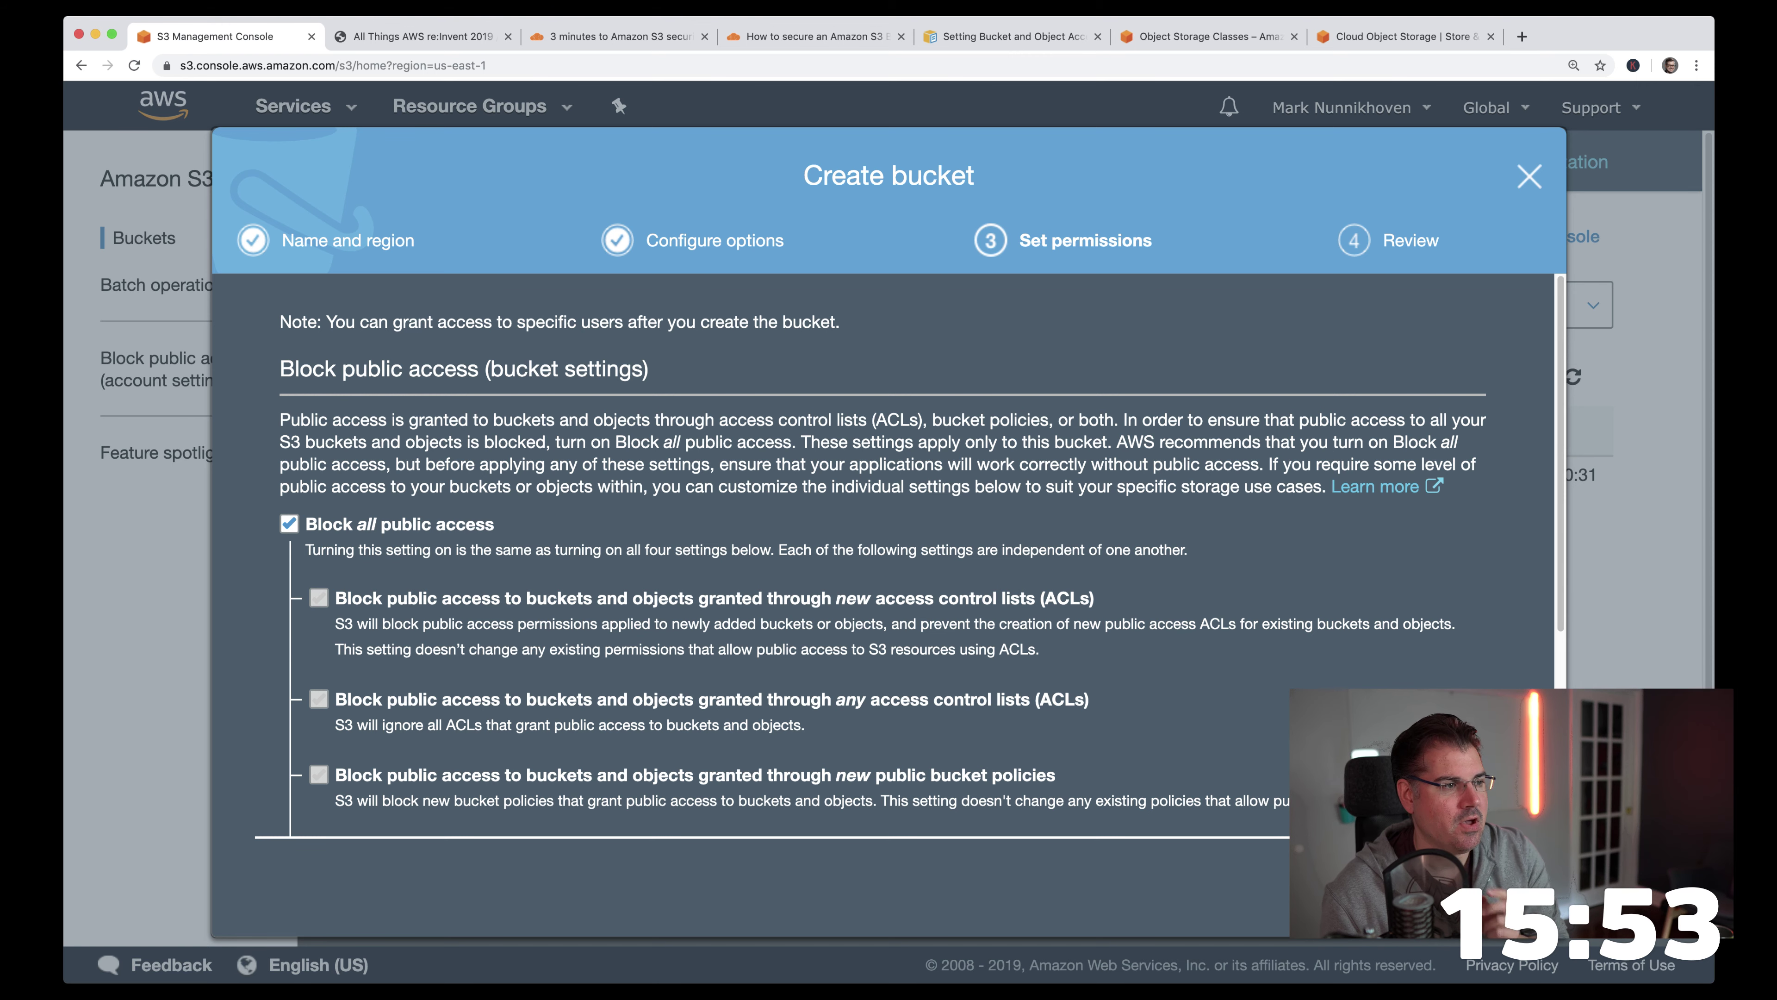
click(1482, 884)
- Check the summary of the name, region, options and permissions, and create the road-to-reinvent bucket
scroll(1161, 644, down, 1)
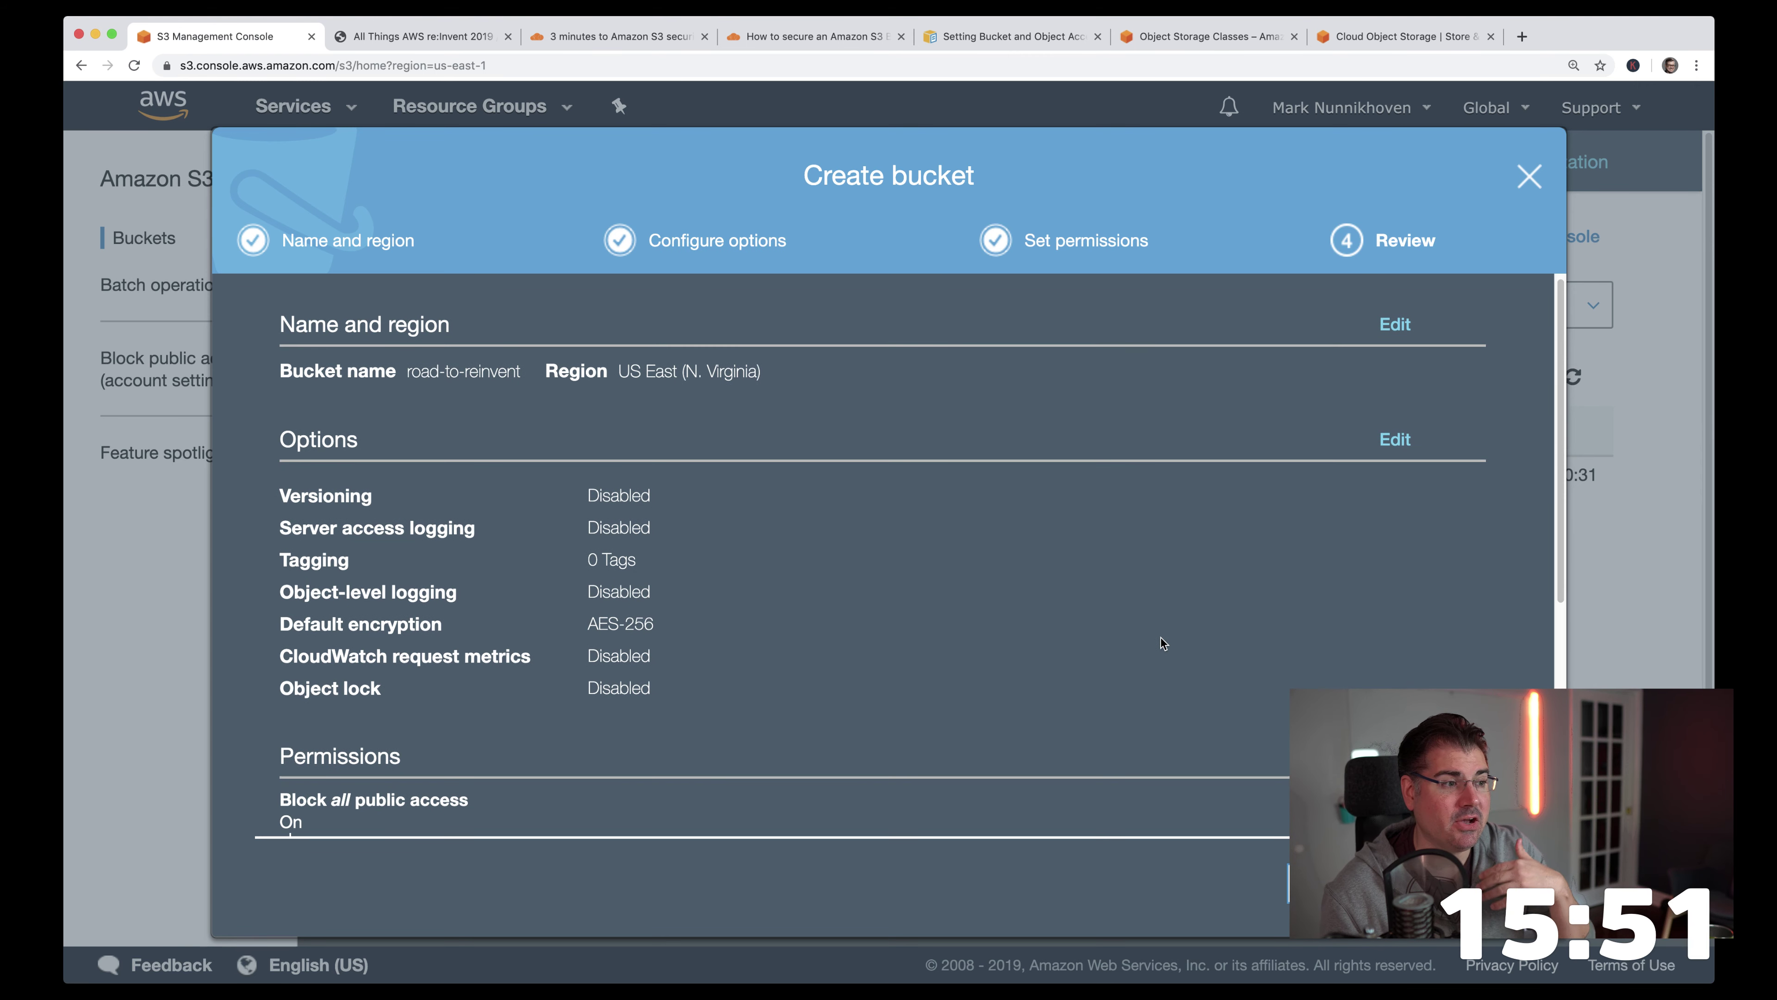
scroll(1160, 638, up, 1)
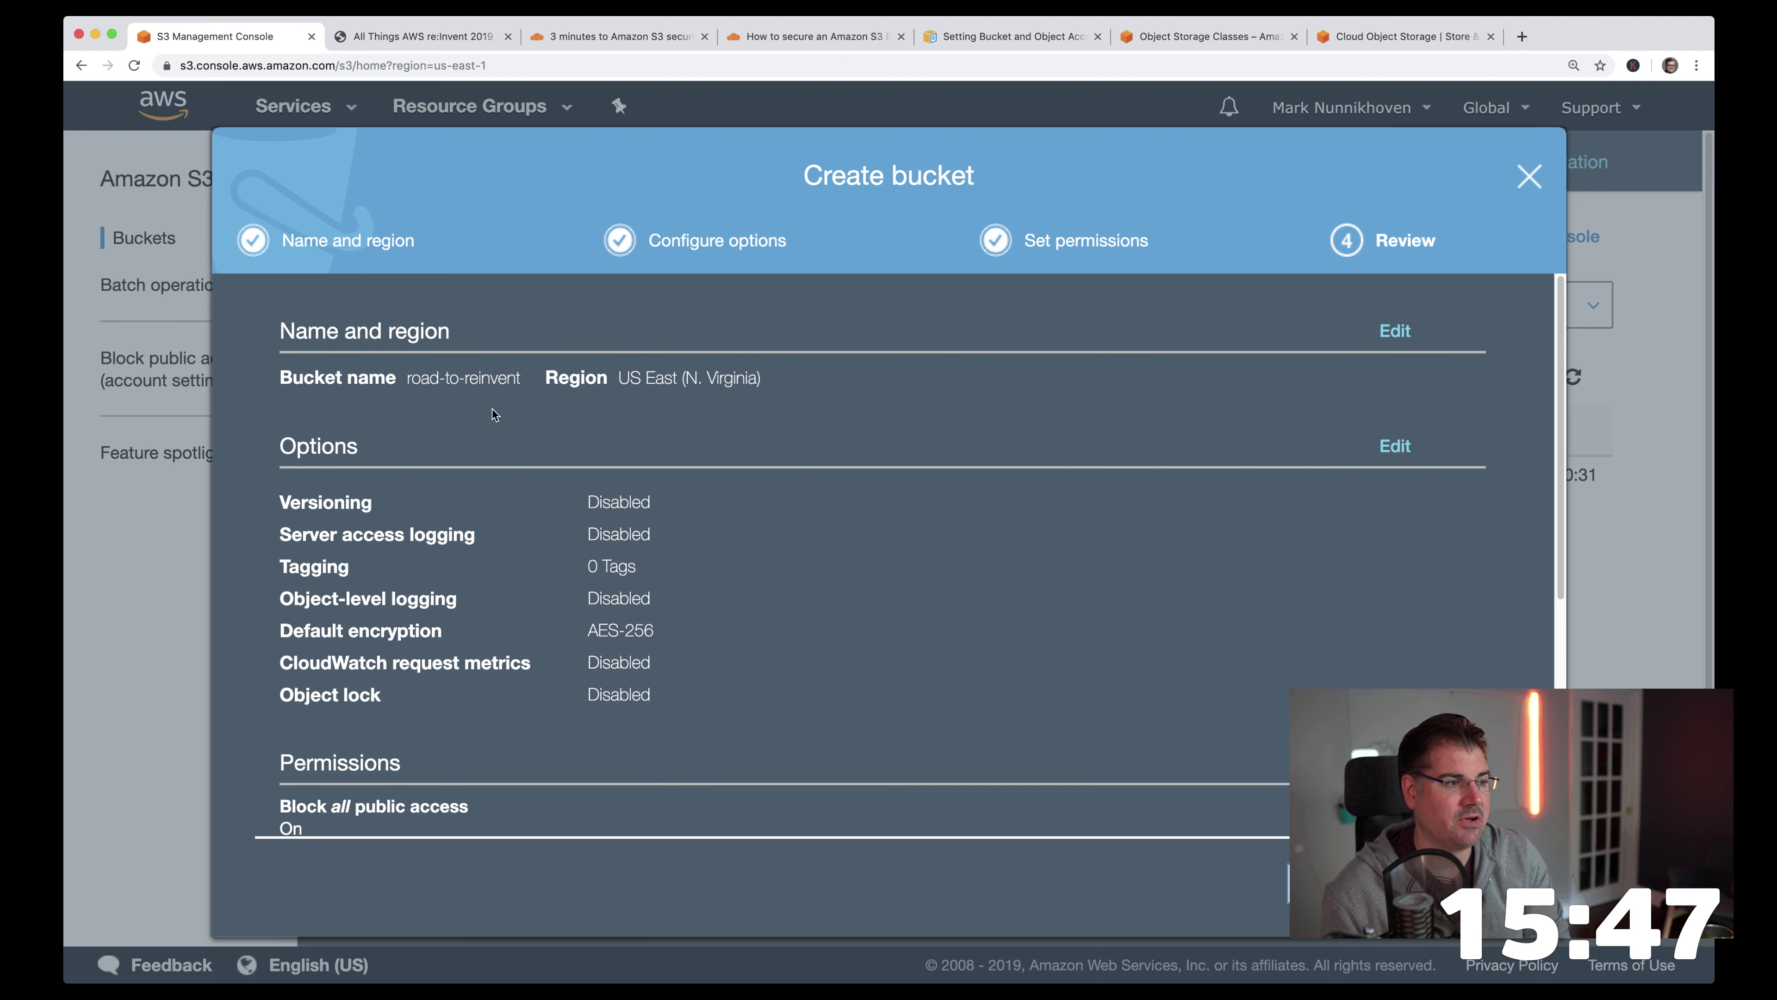
scroll(671, 507, down, 5)
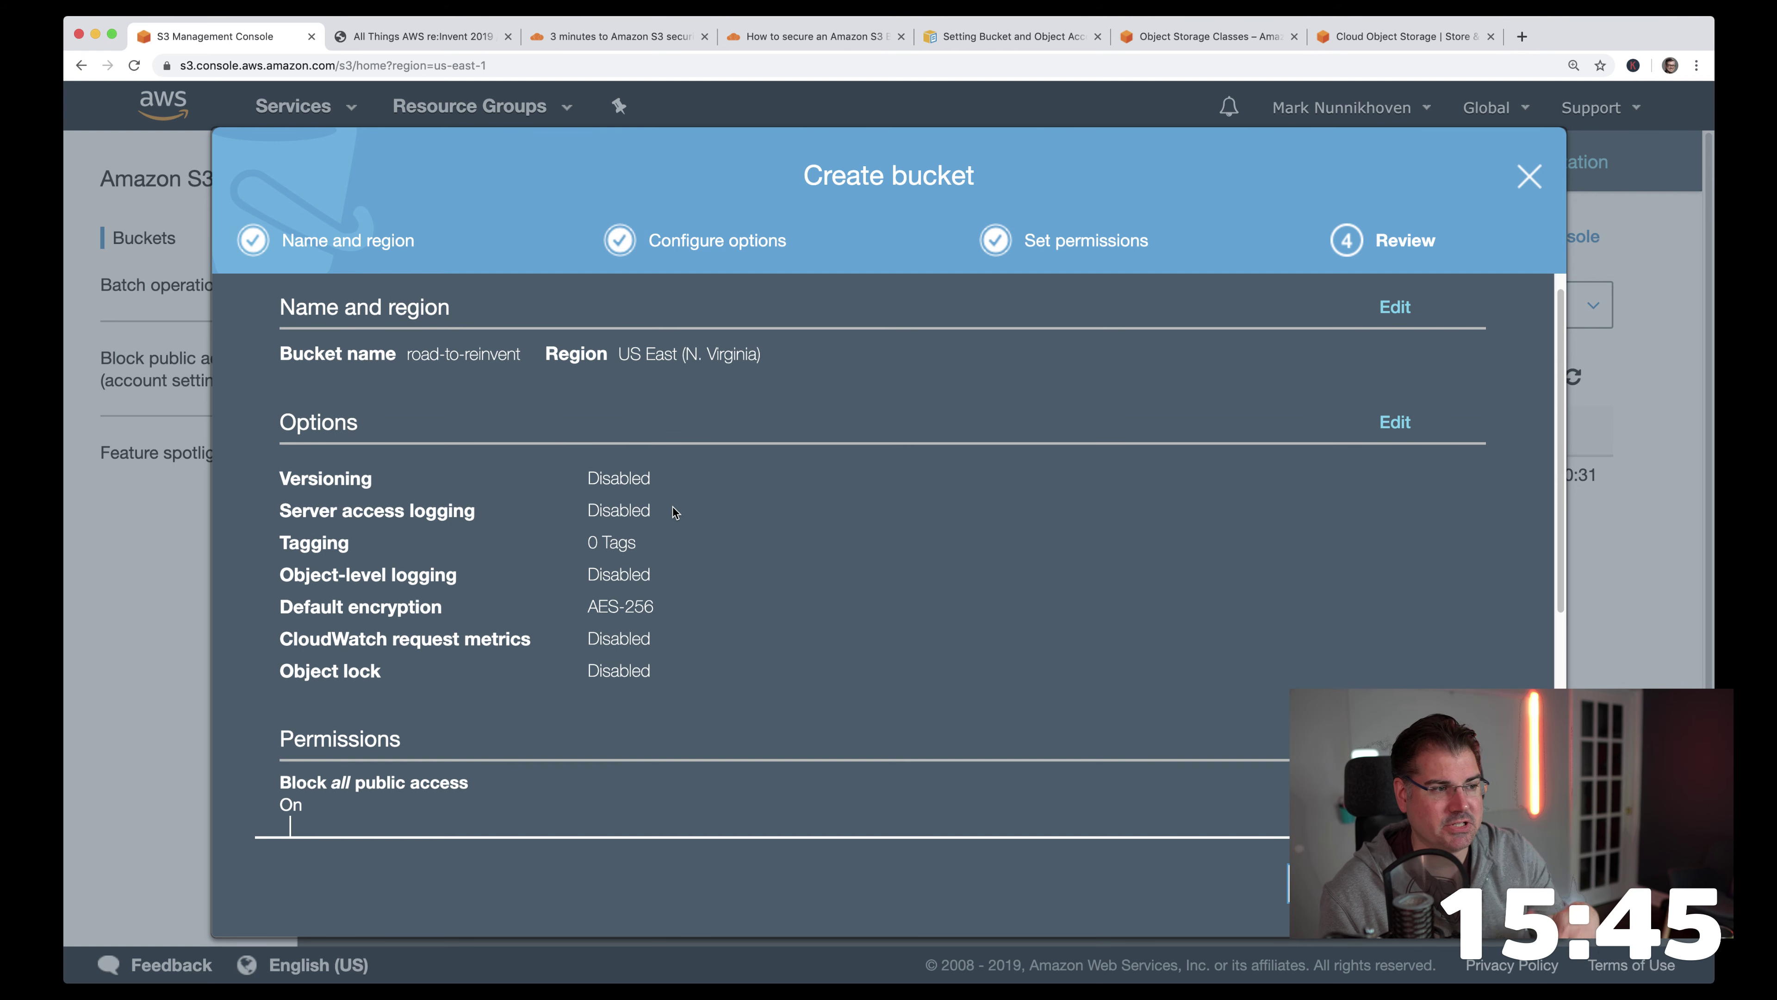
scroll(671, 506, down, 1)
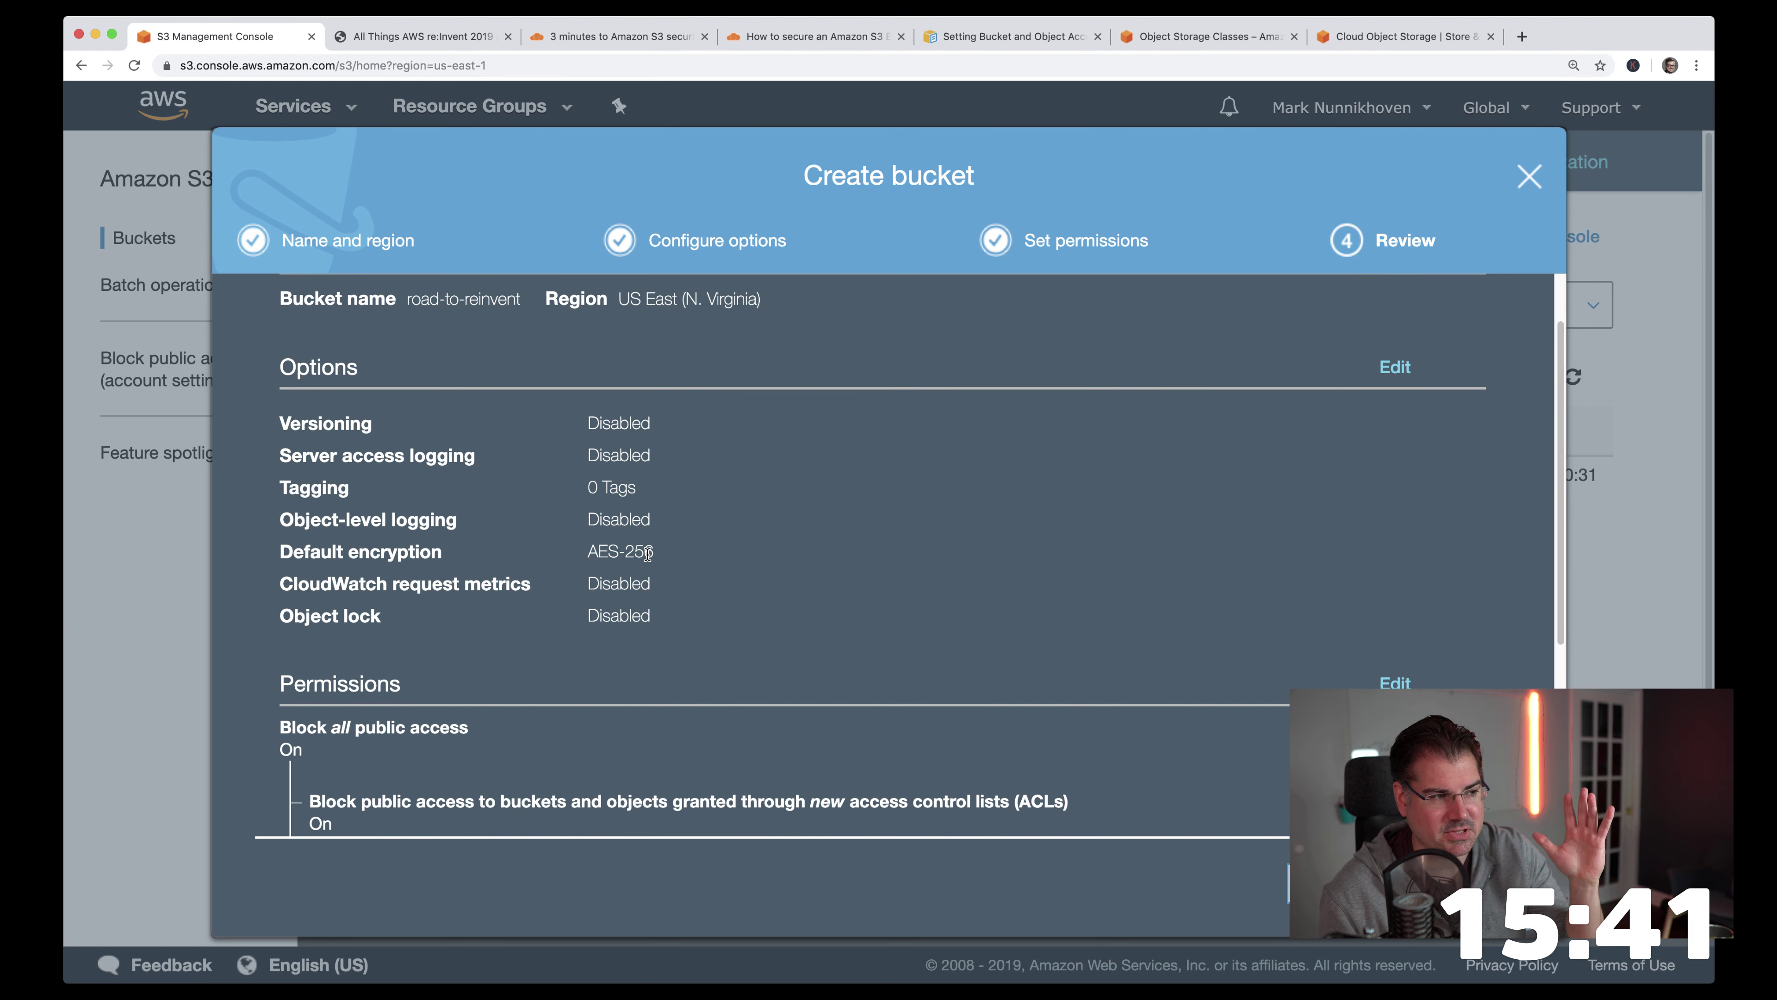
scroll(648, 553, down, 15)
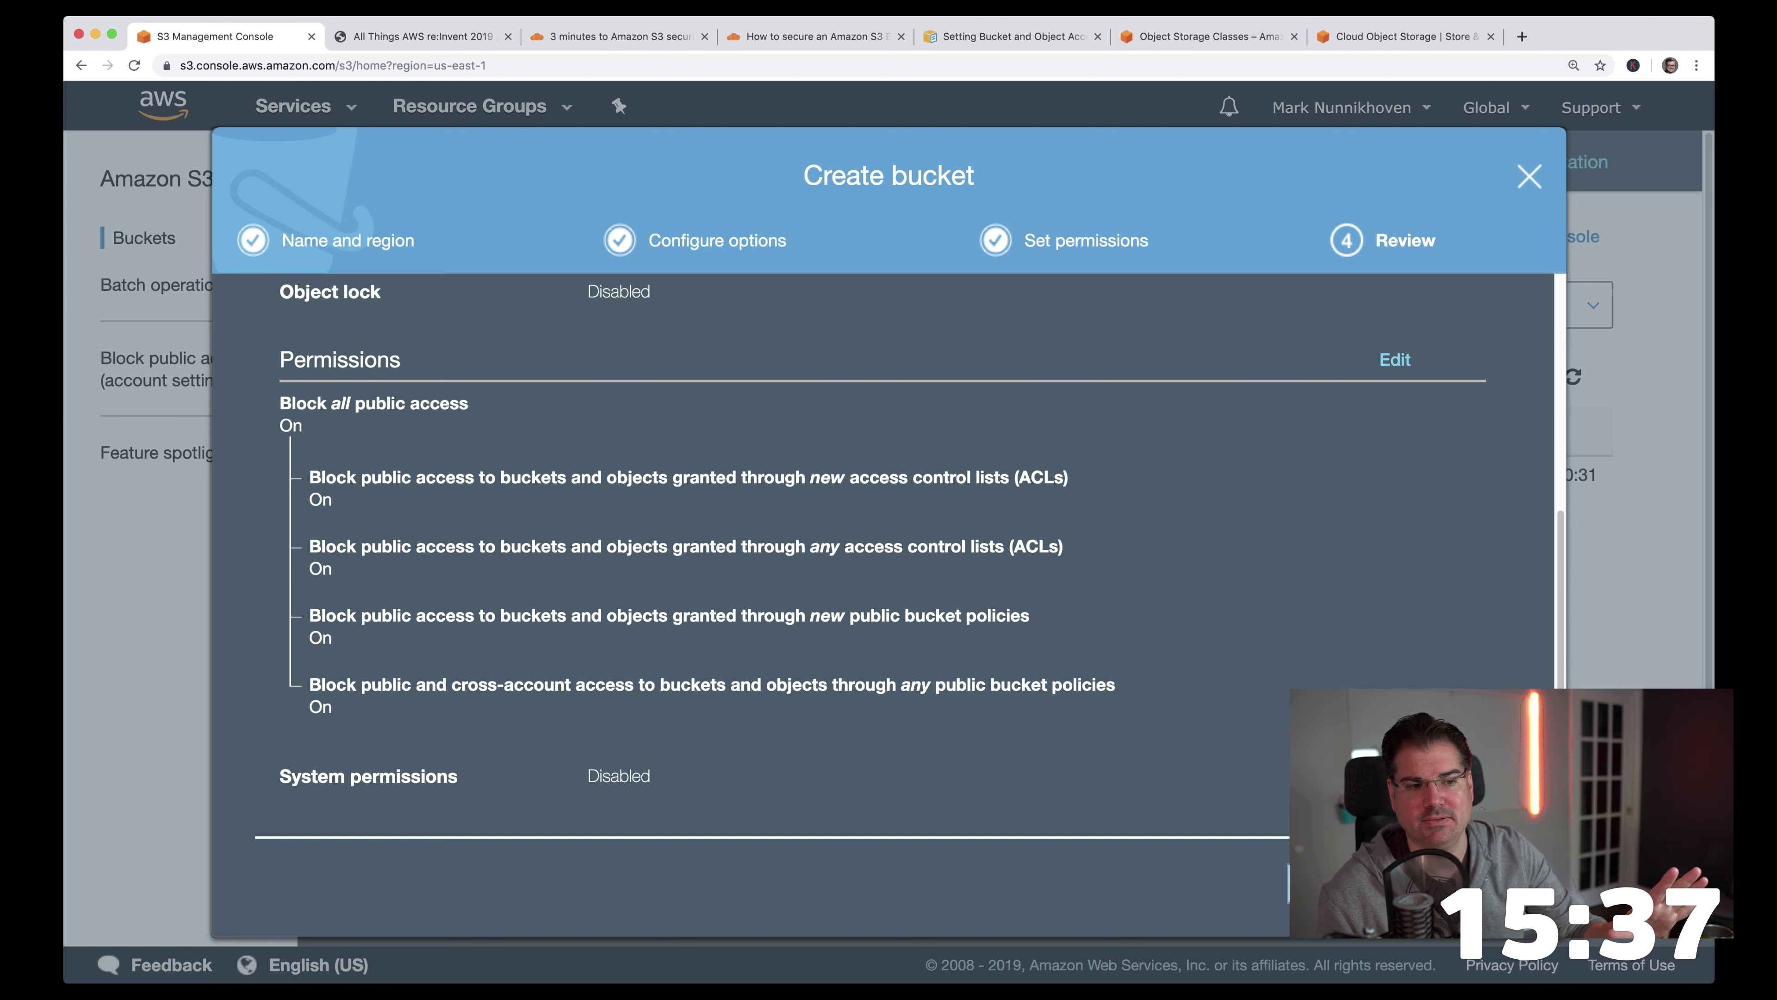
click(1457, 884)
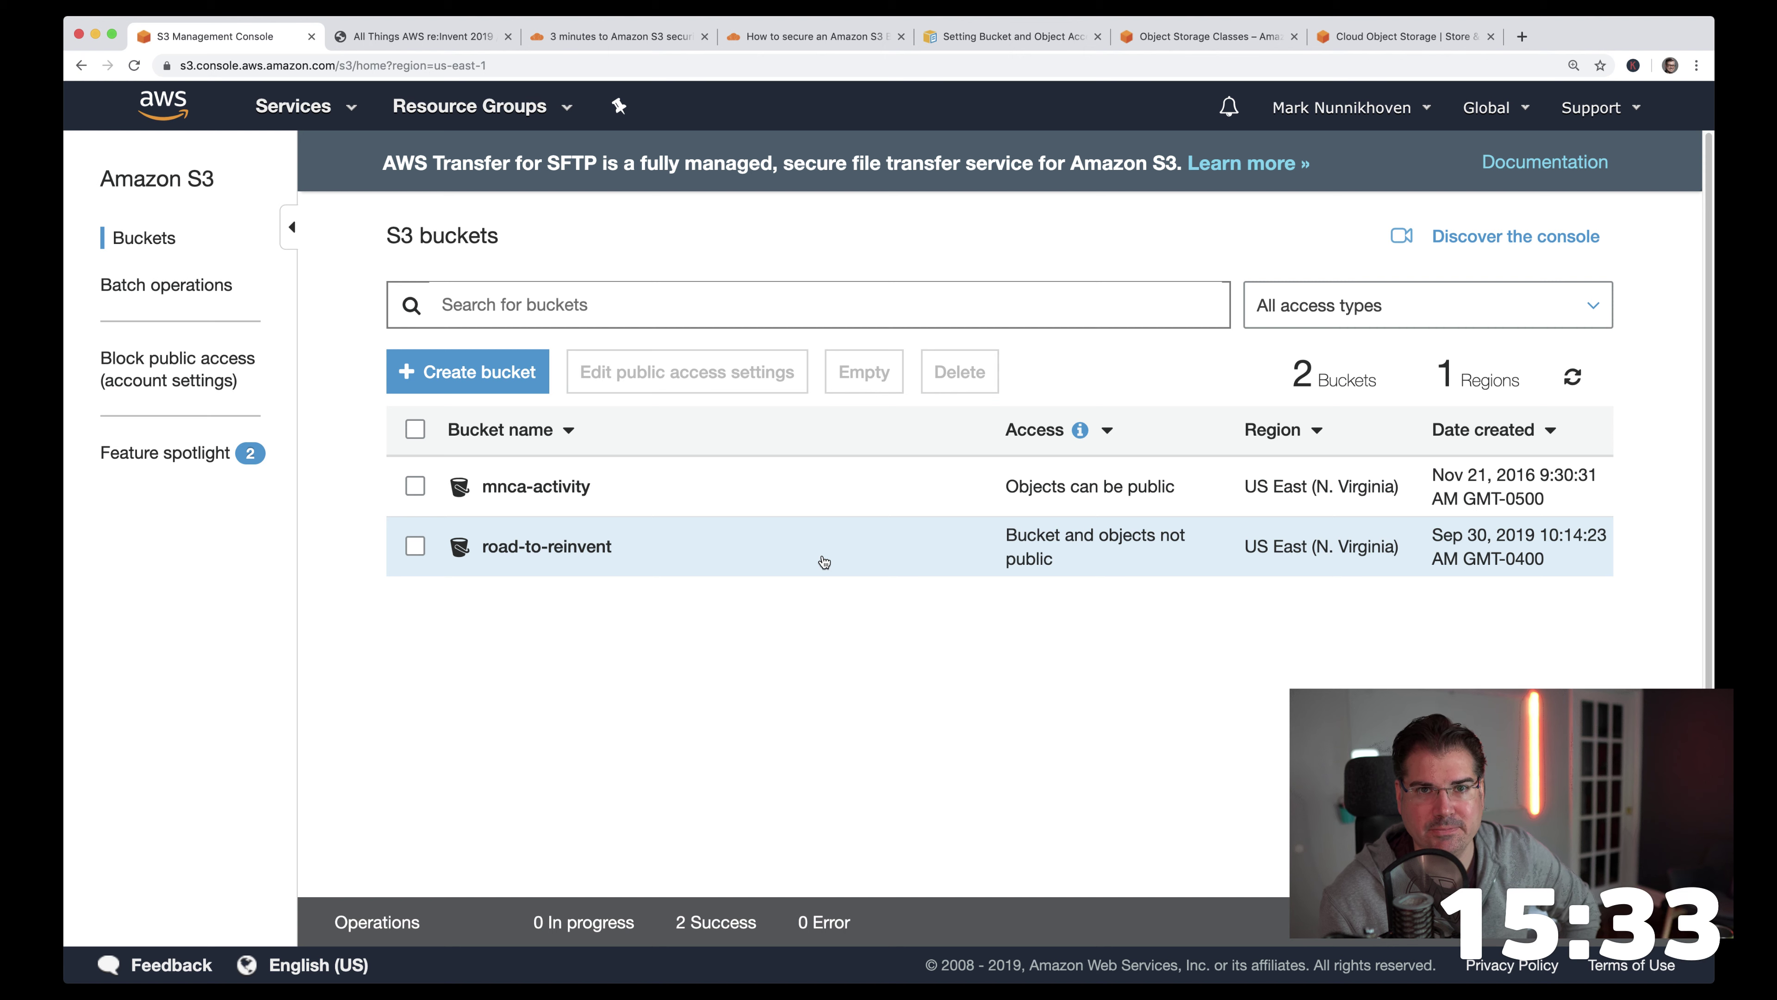
- Open the road-to-reinvent bucket and add the file acg-mtwaf.jpg to a new upload
click(514, 553)
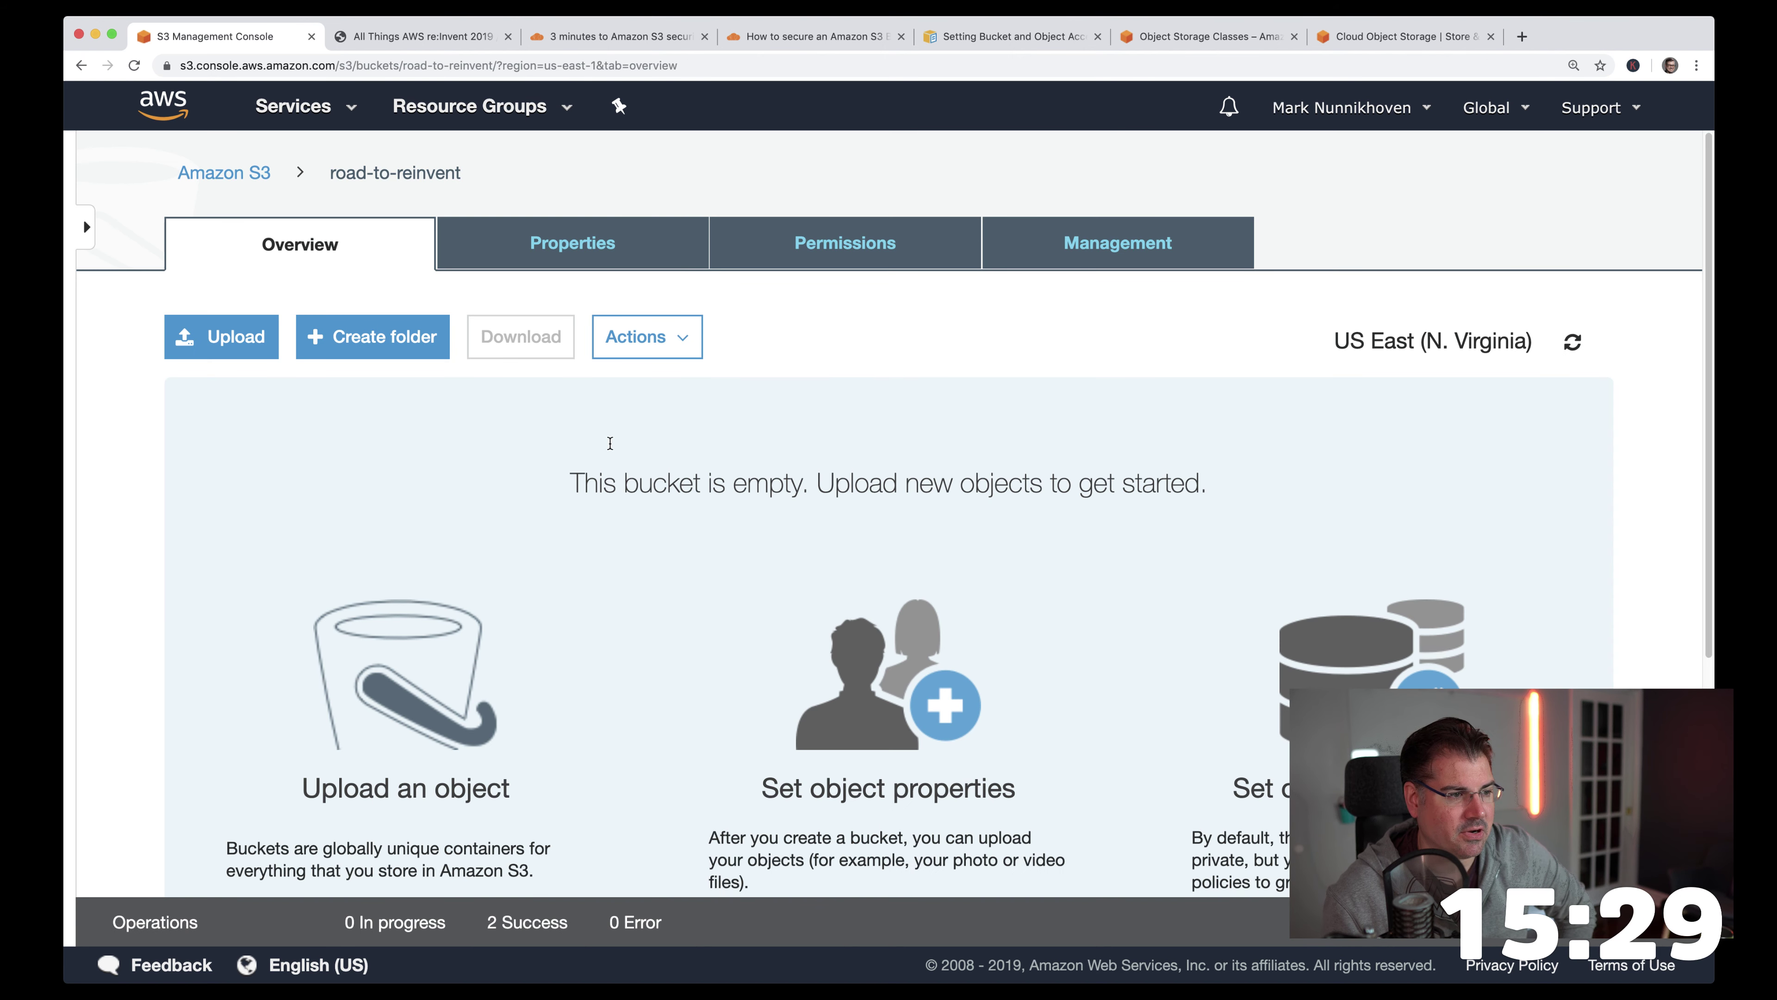
scroll(610, 448, down, 2)
scroll(609, 448, down, 2)
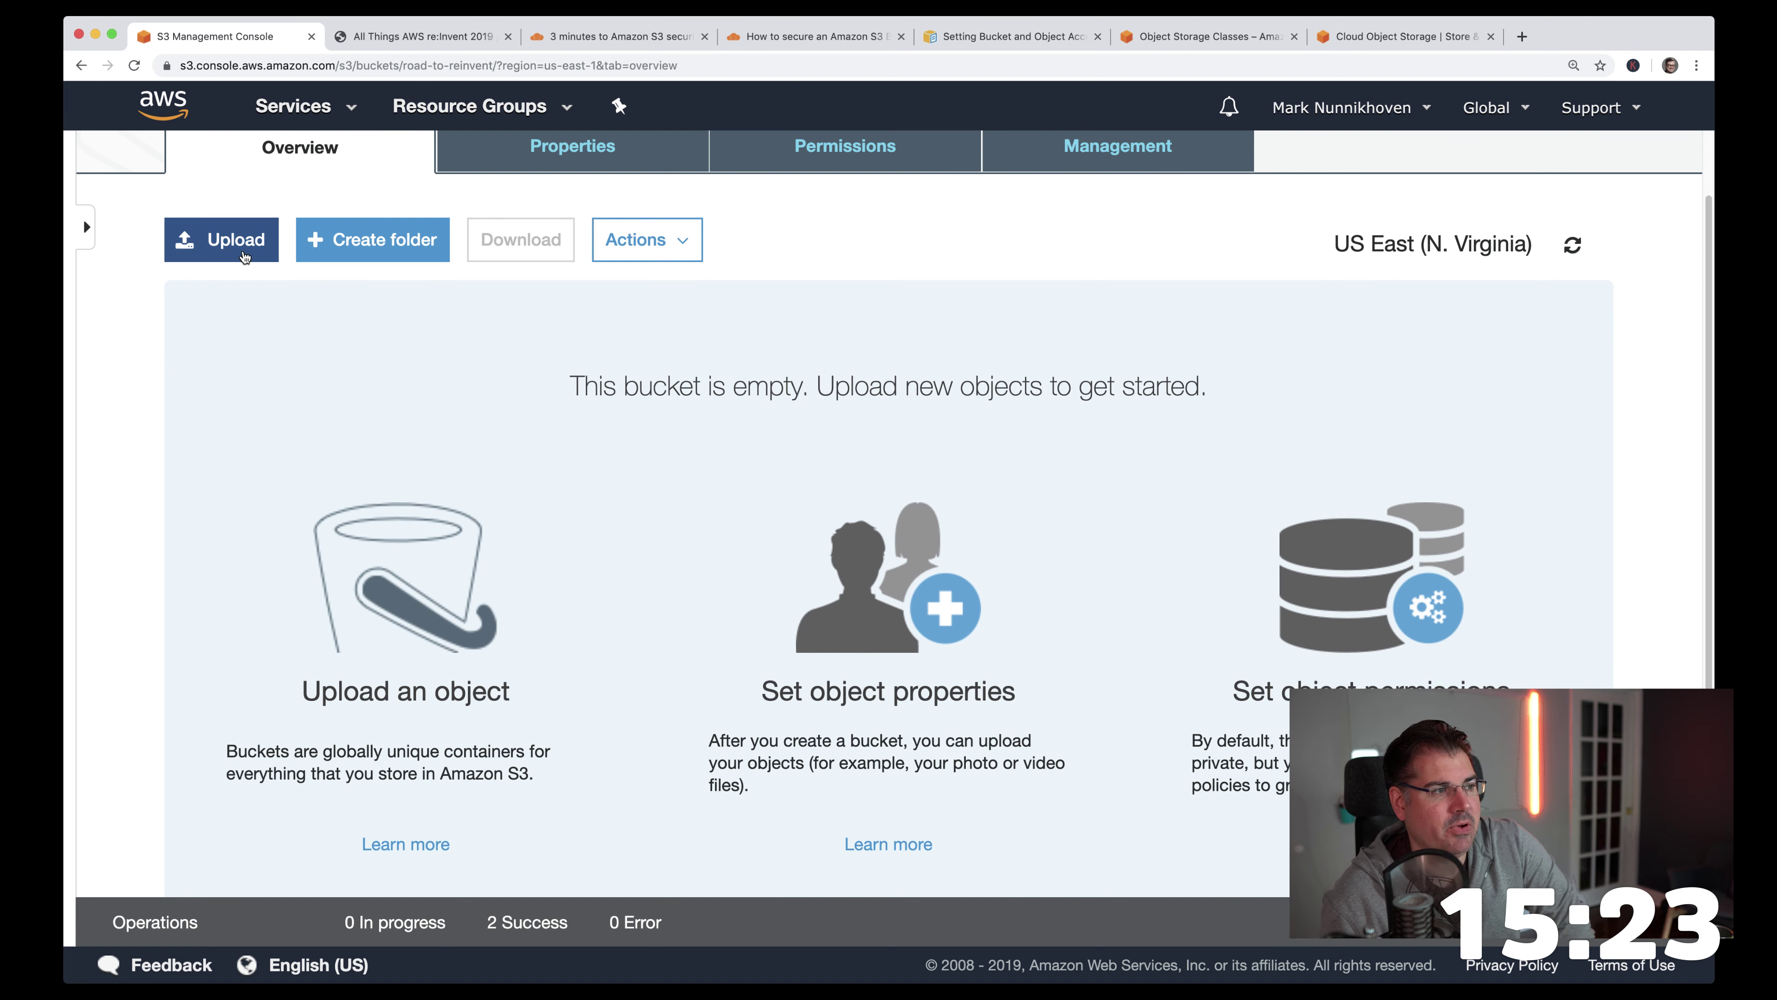
click(243, 254)
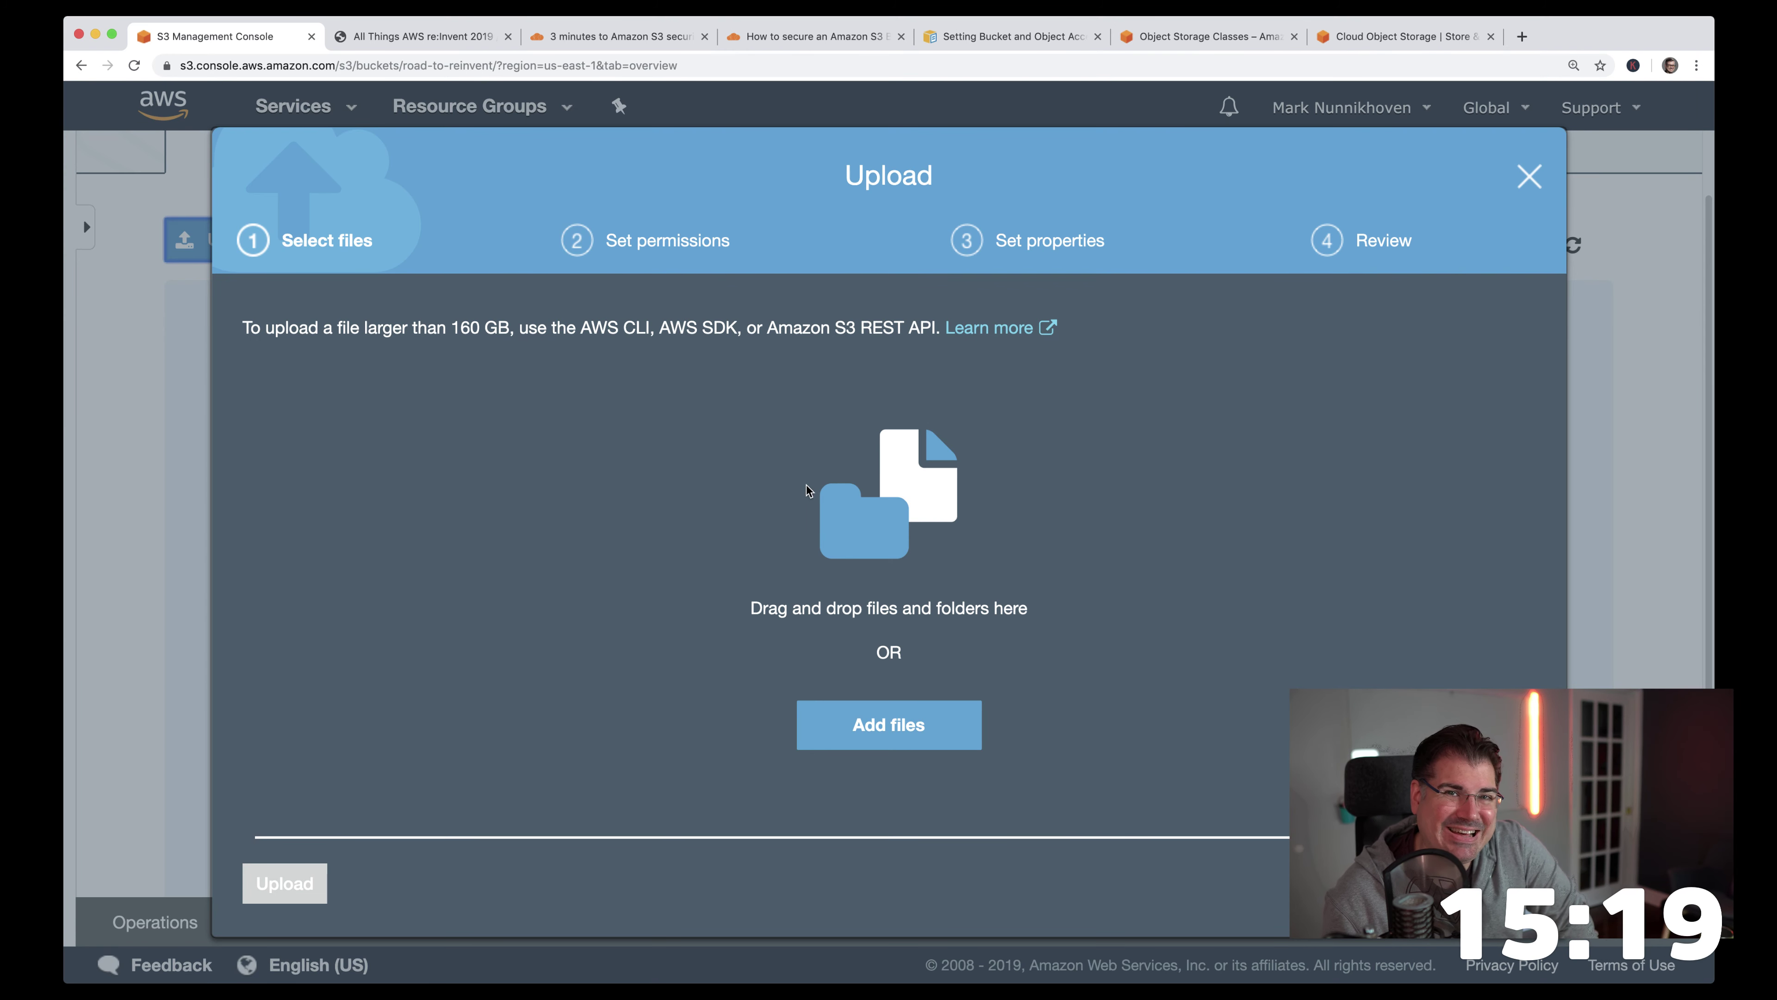
click(859, 724)
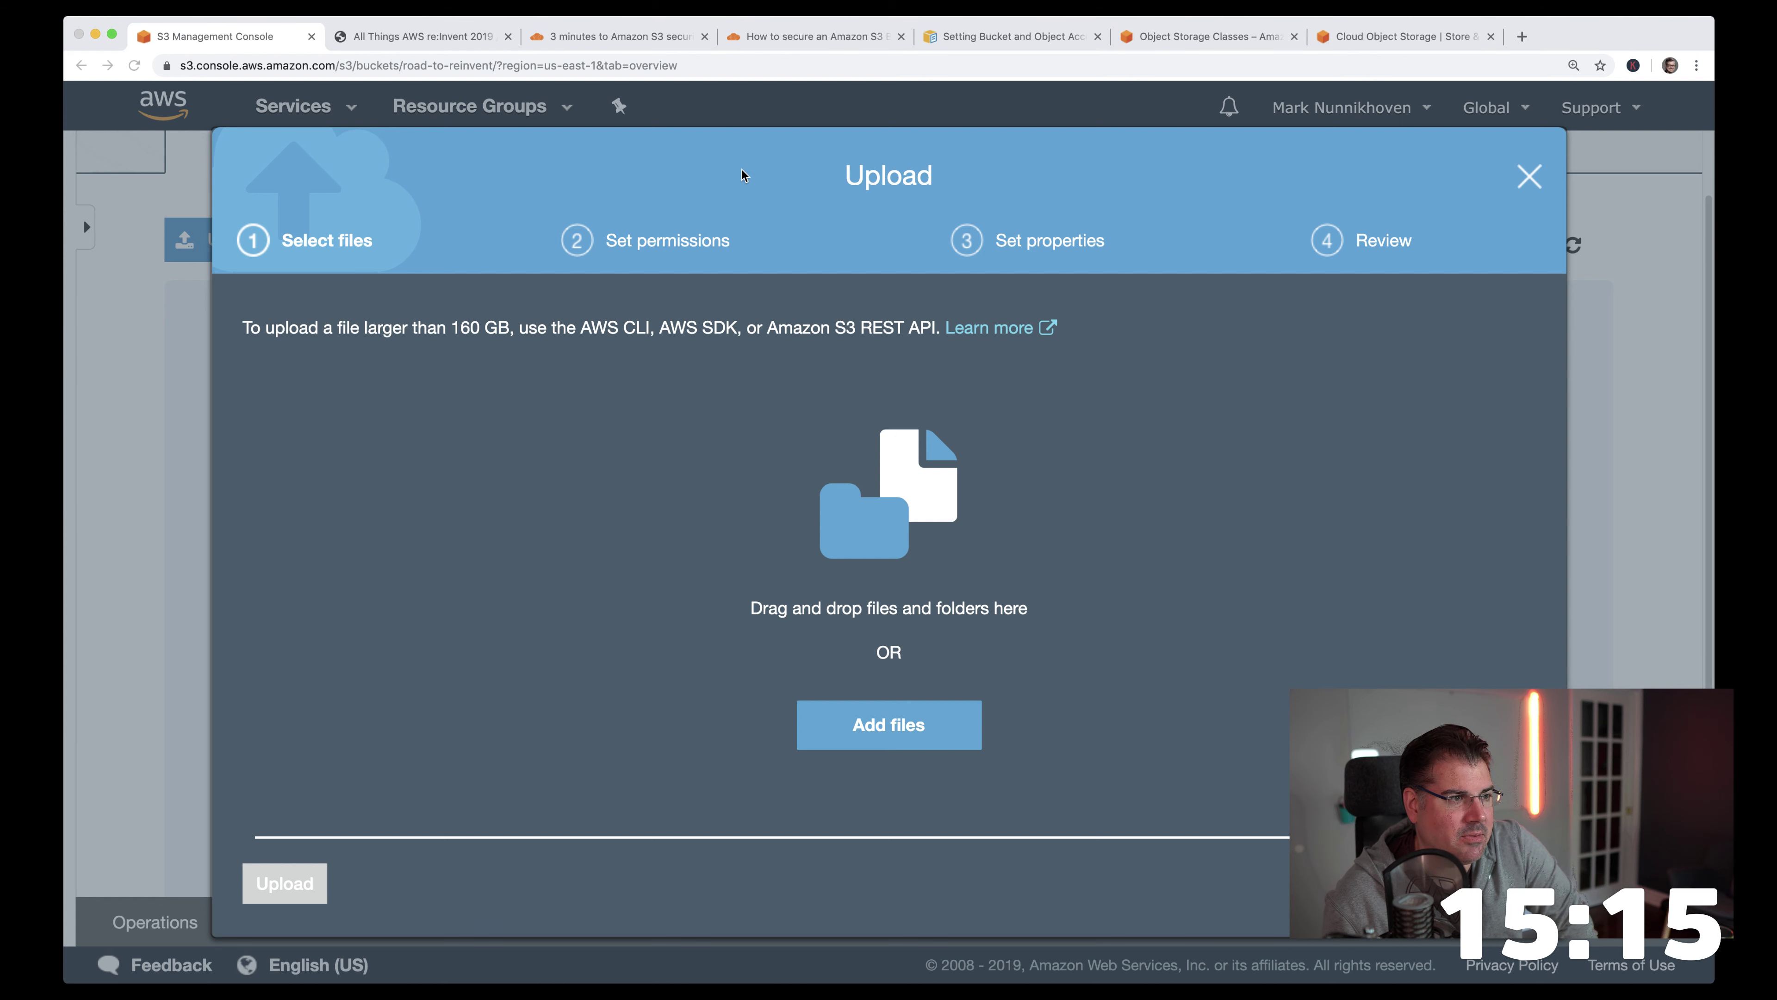
double_click(899, 562)
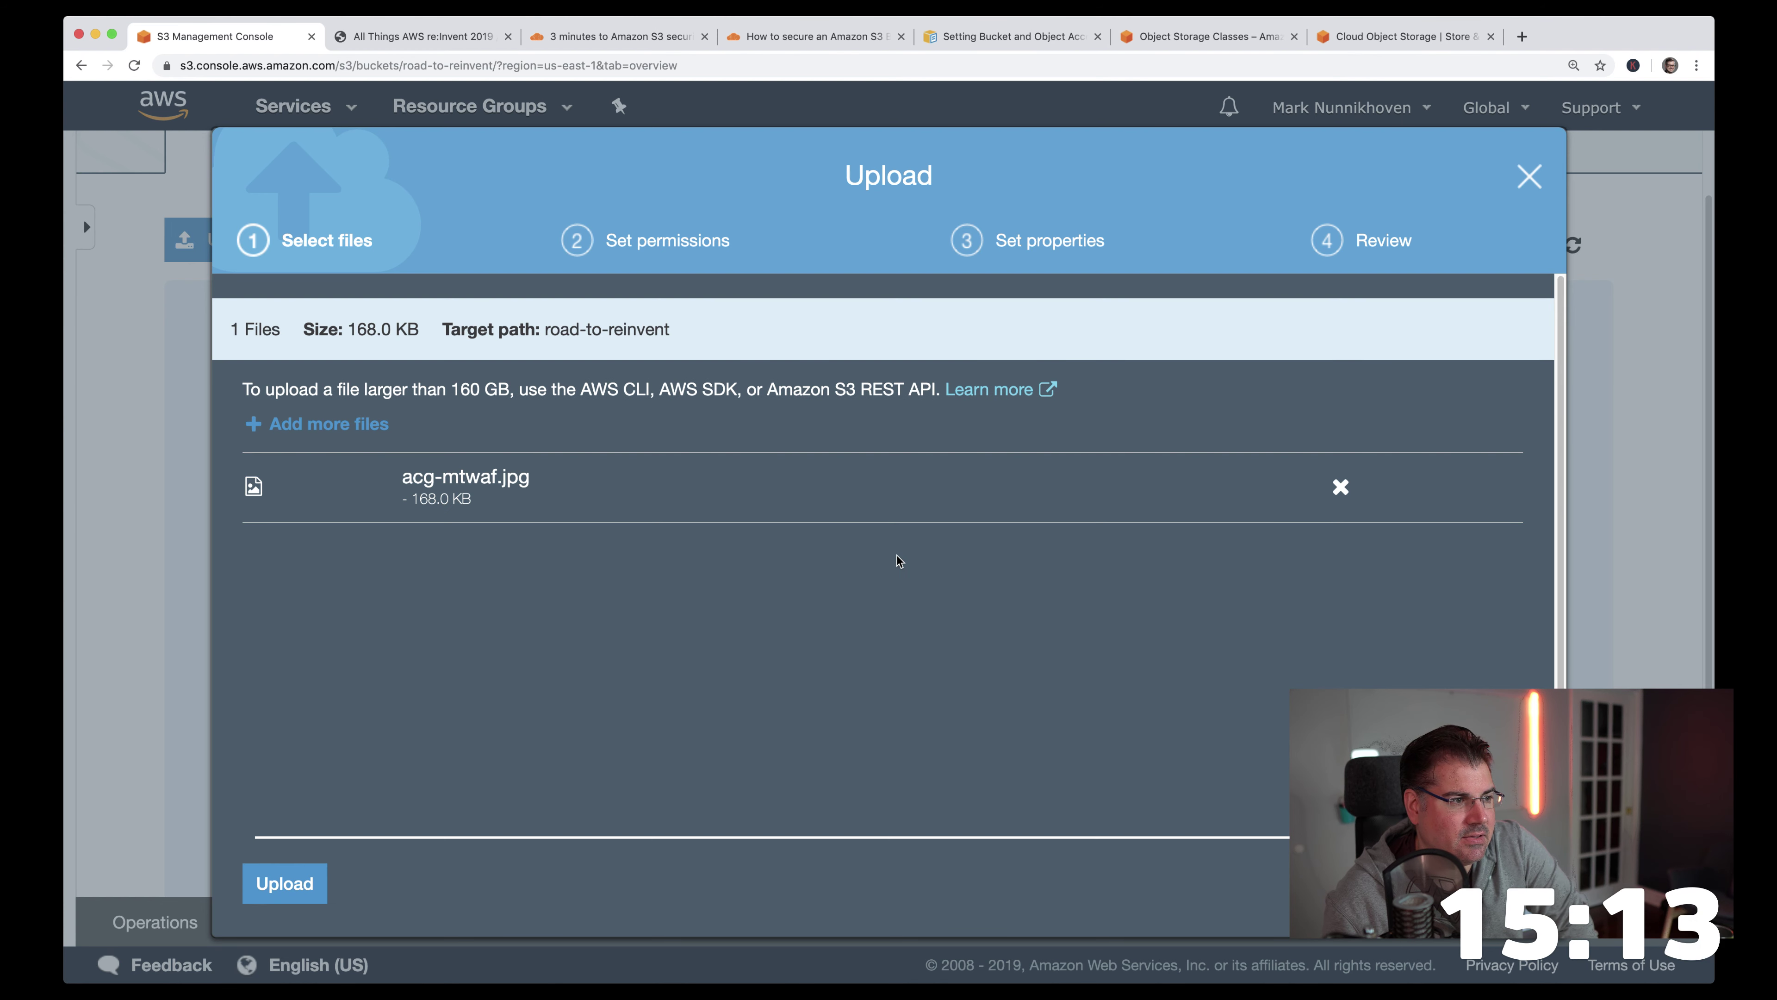
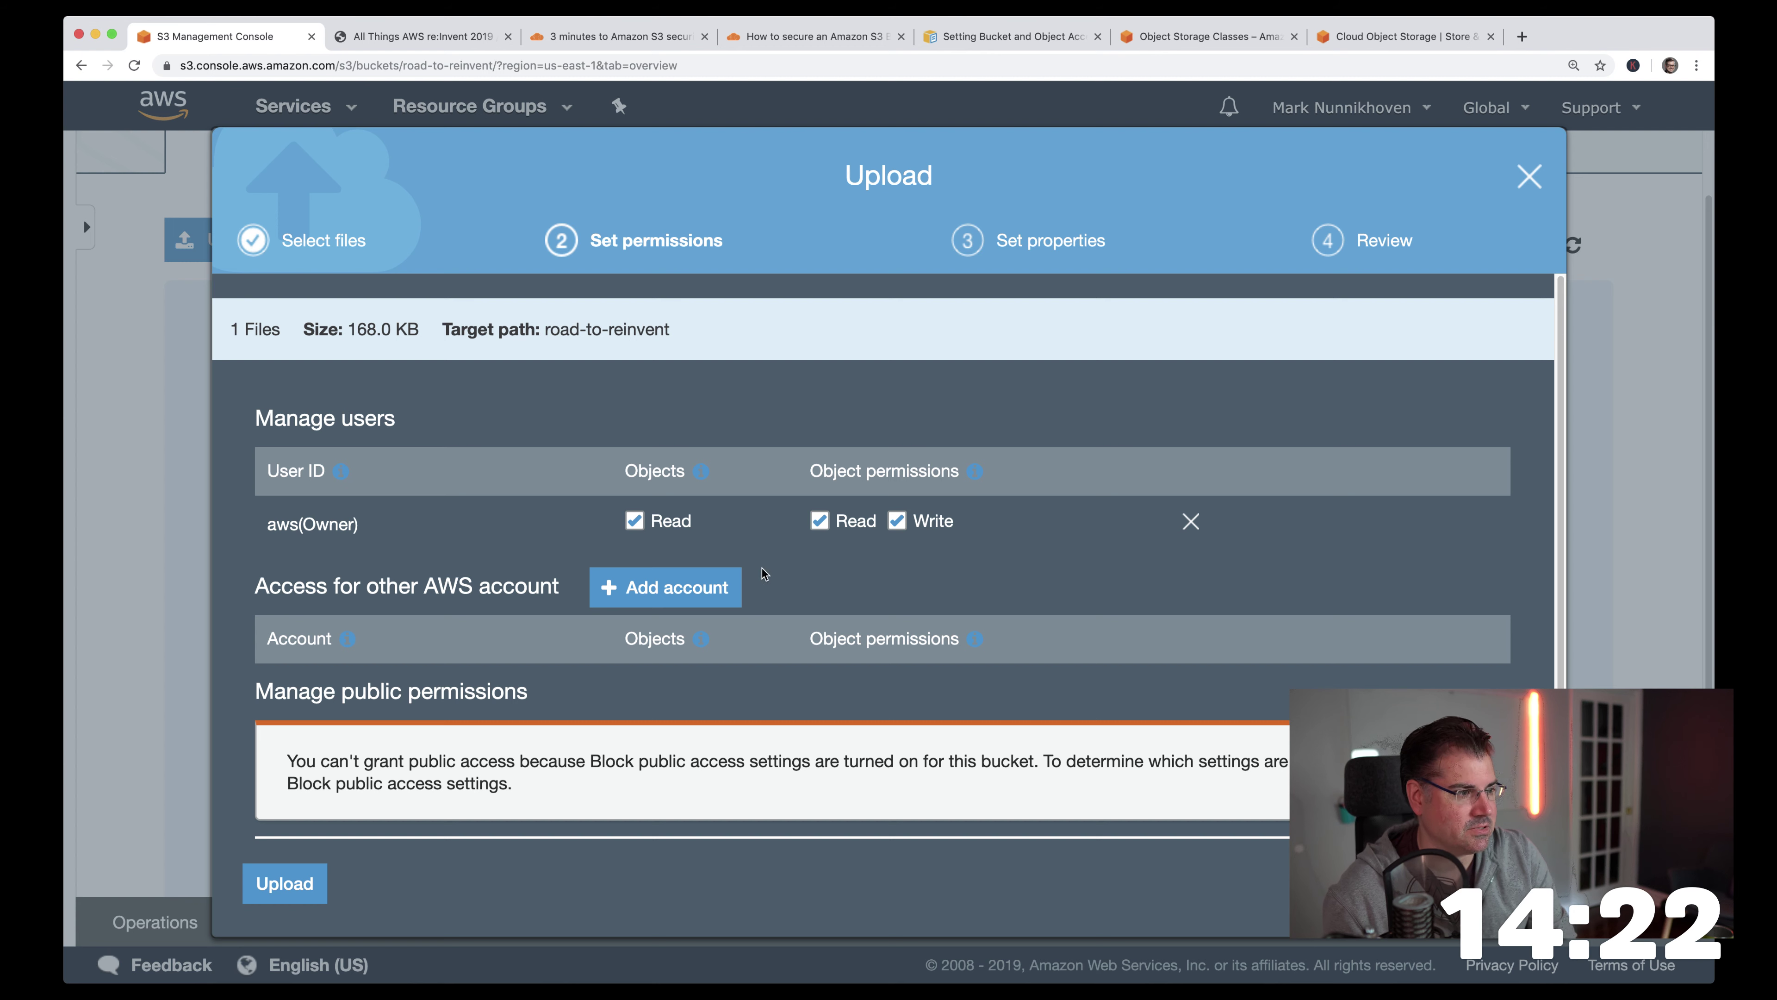
- Keep the upload's default permissions without public read access, proceed to the properties and compare the storage classes
scroll(766, 540, down, 2)
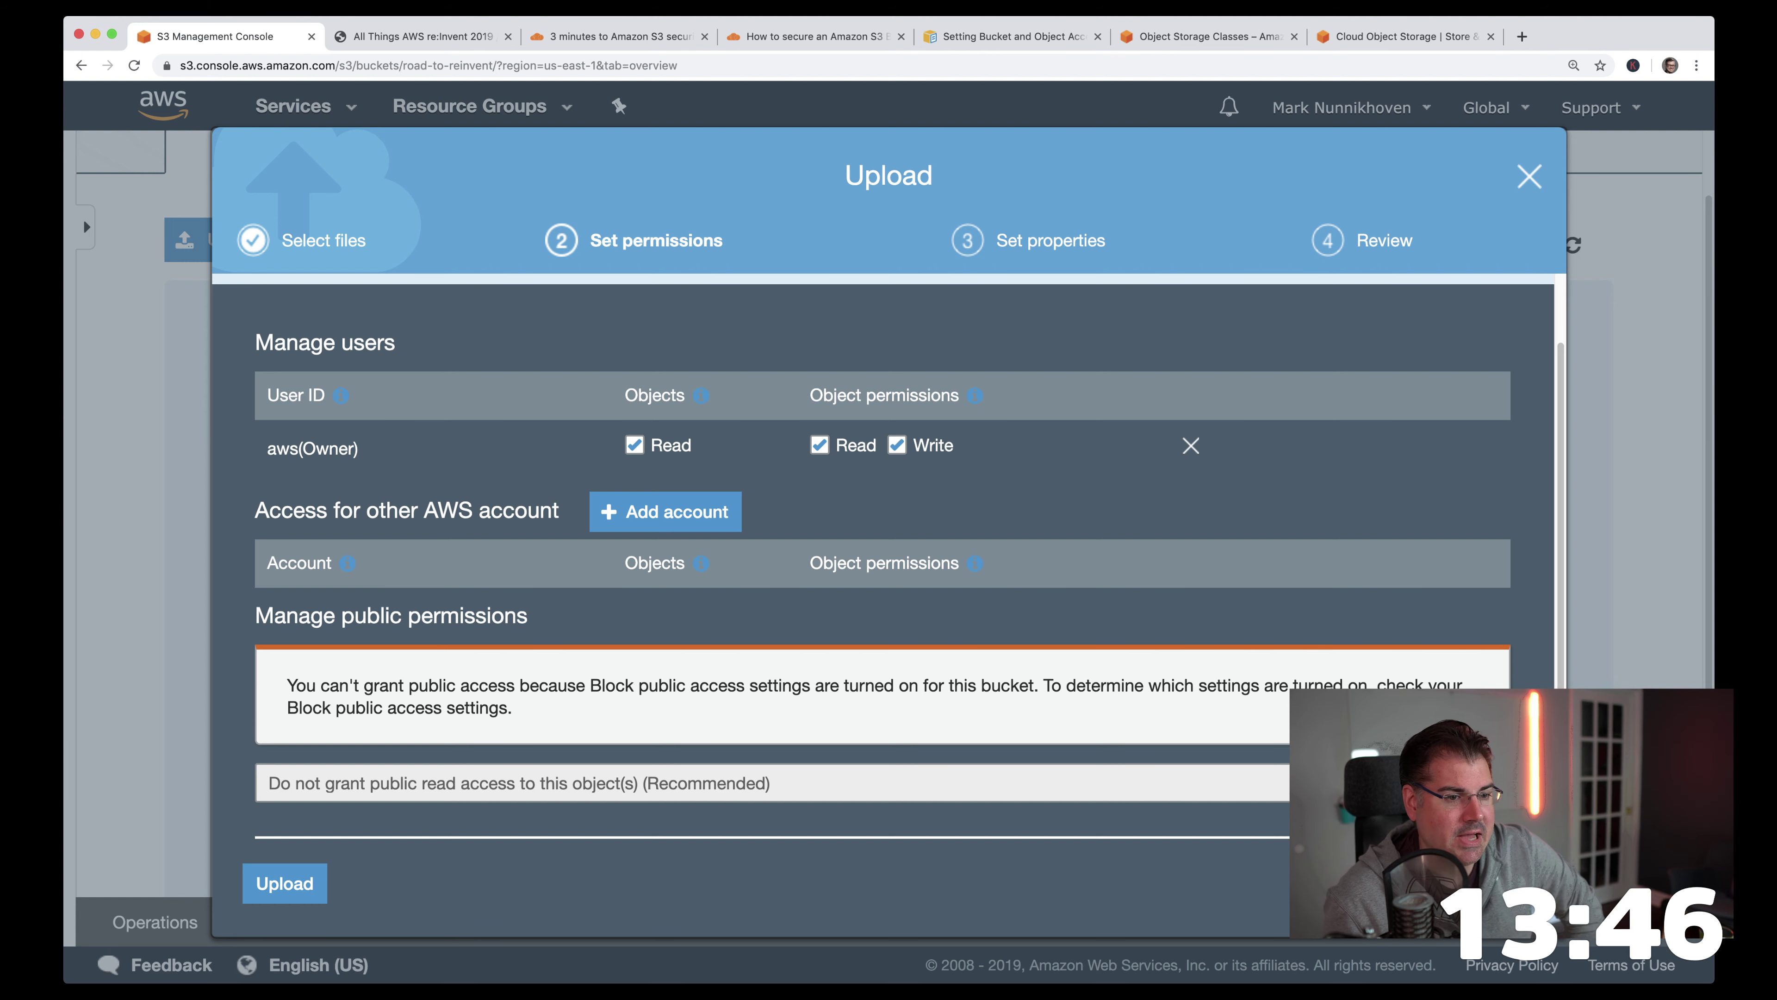
click(1504, 884)
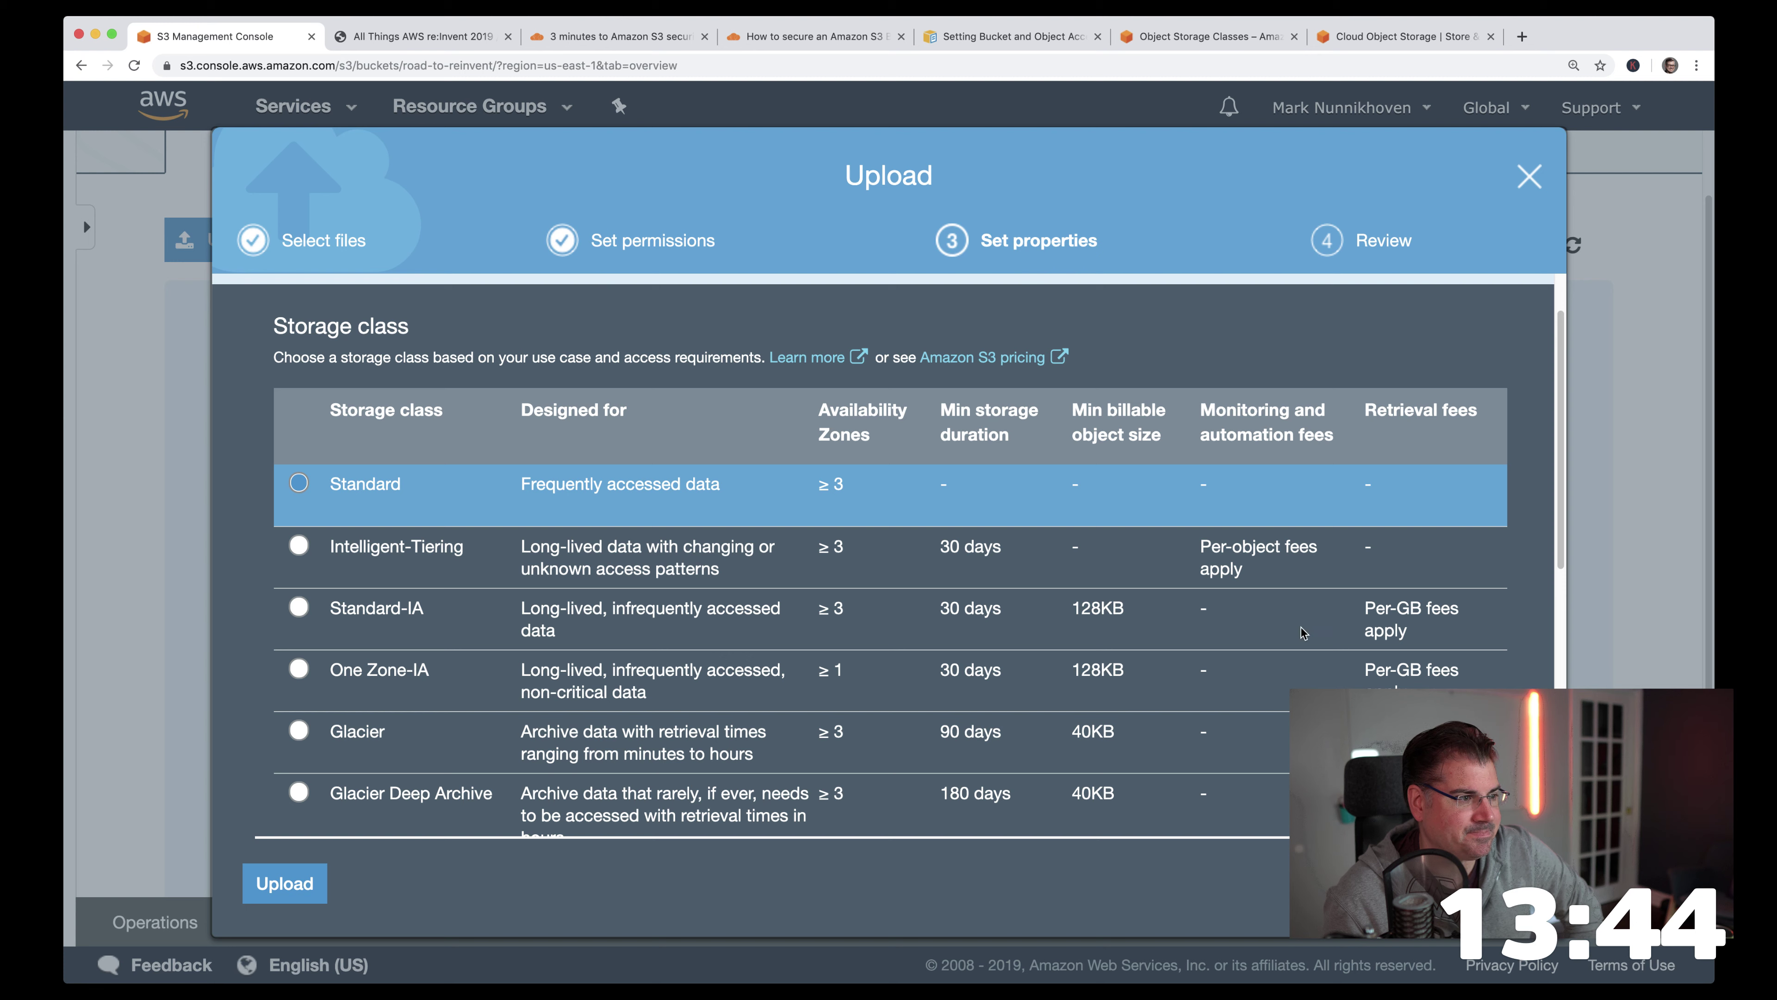
drag(1566, 416, 1569, 456)
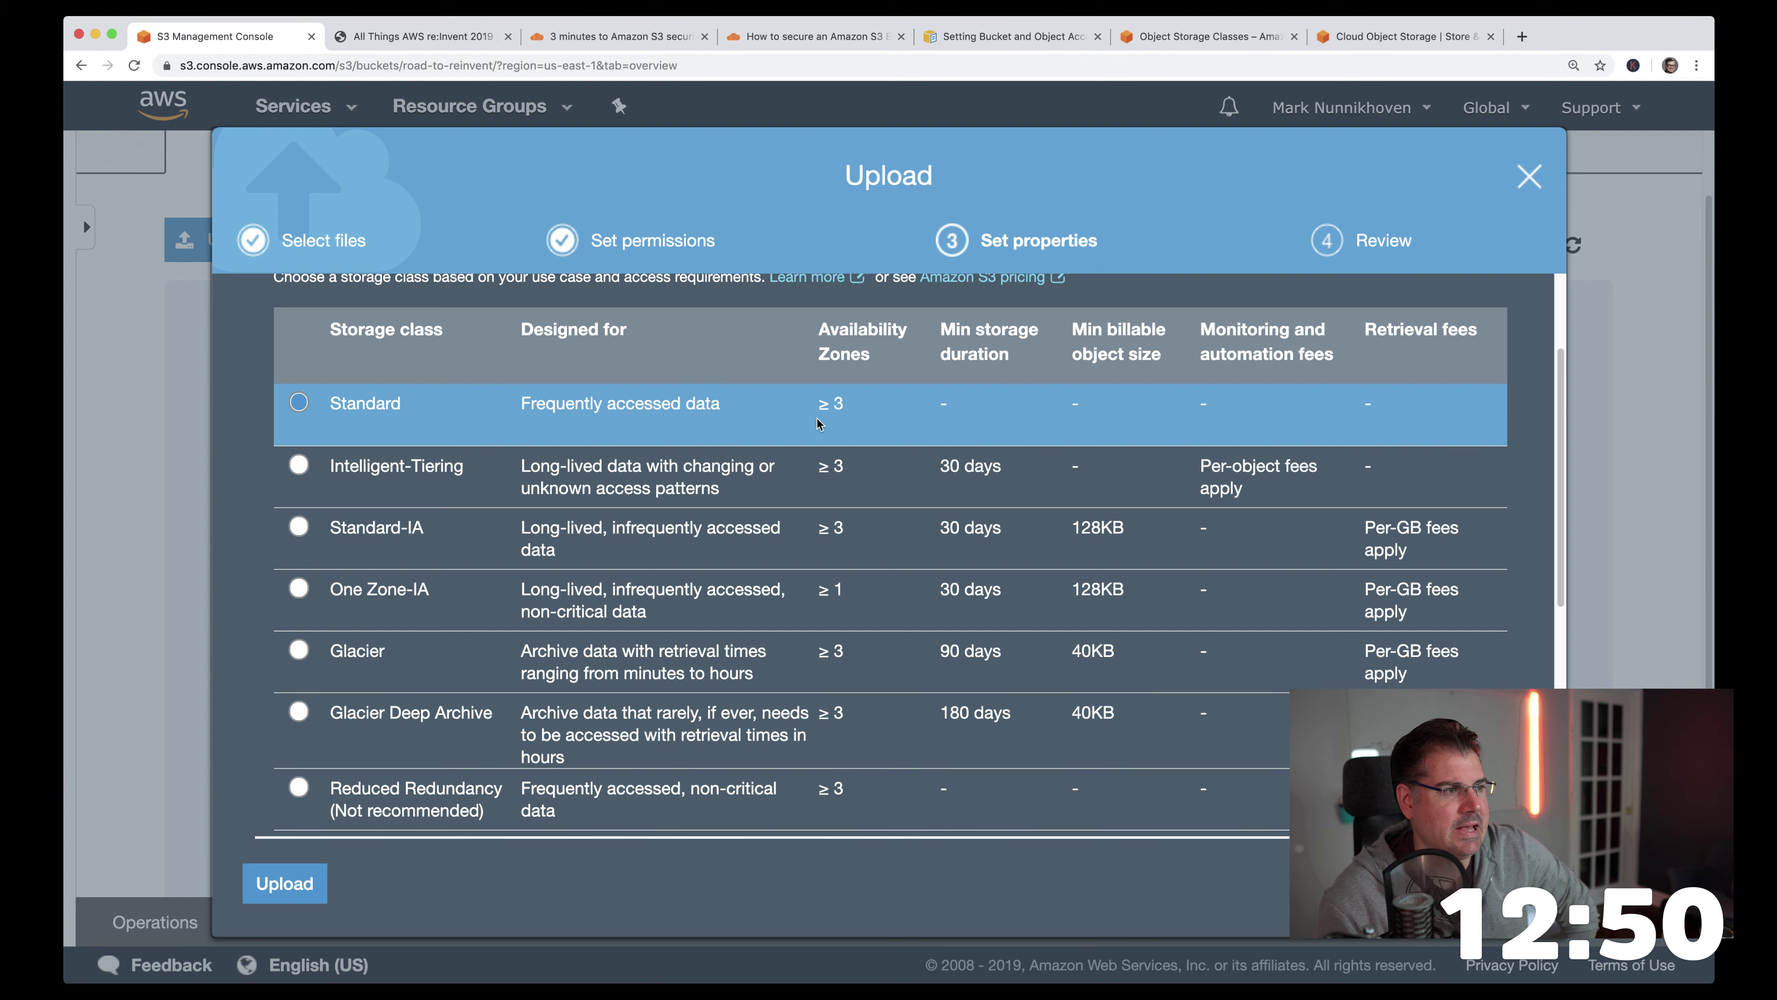
scroll(817, 418, up, 2)
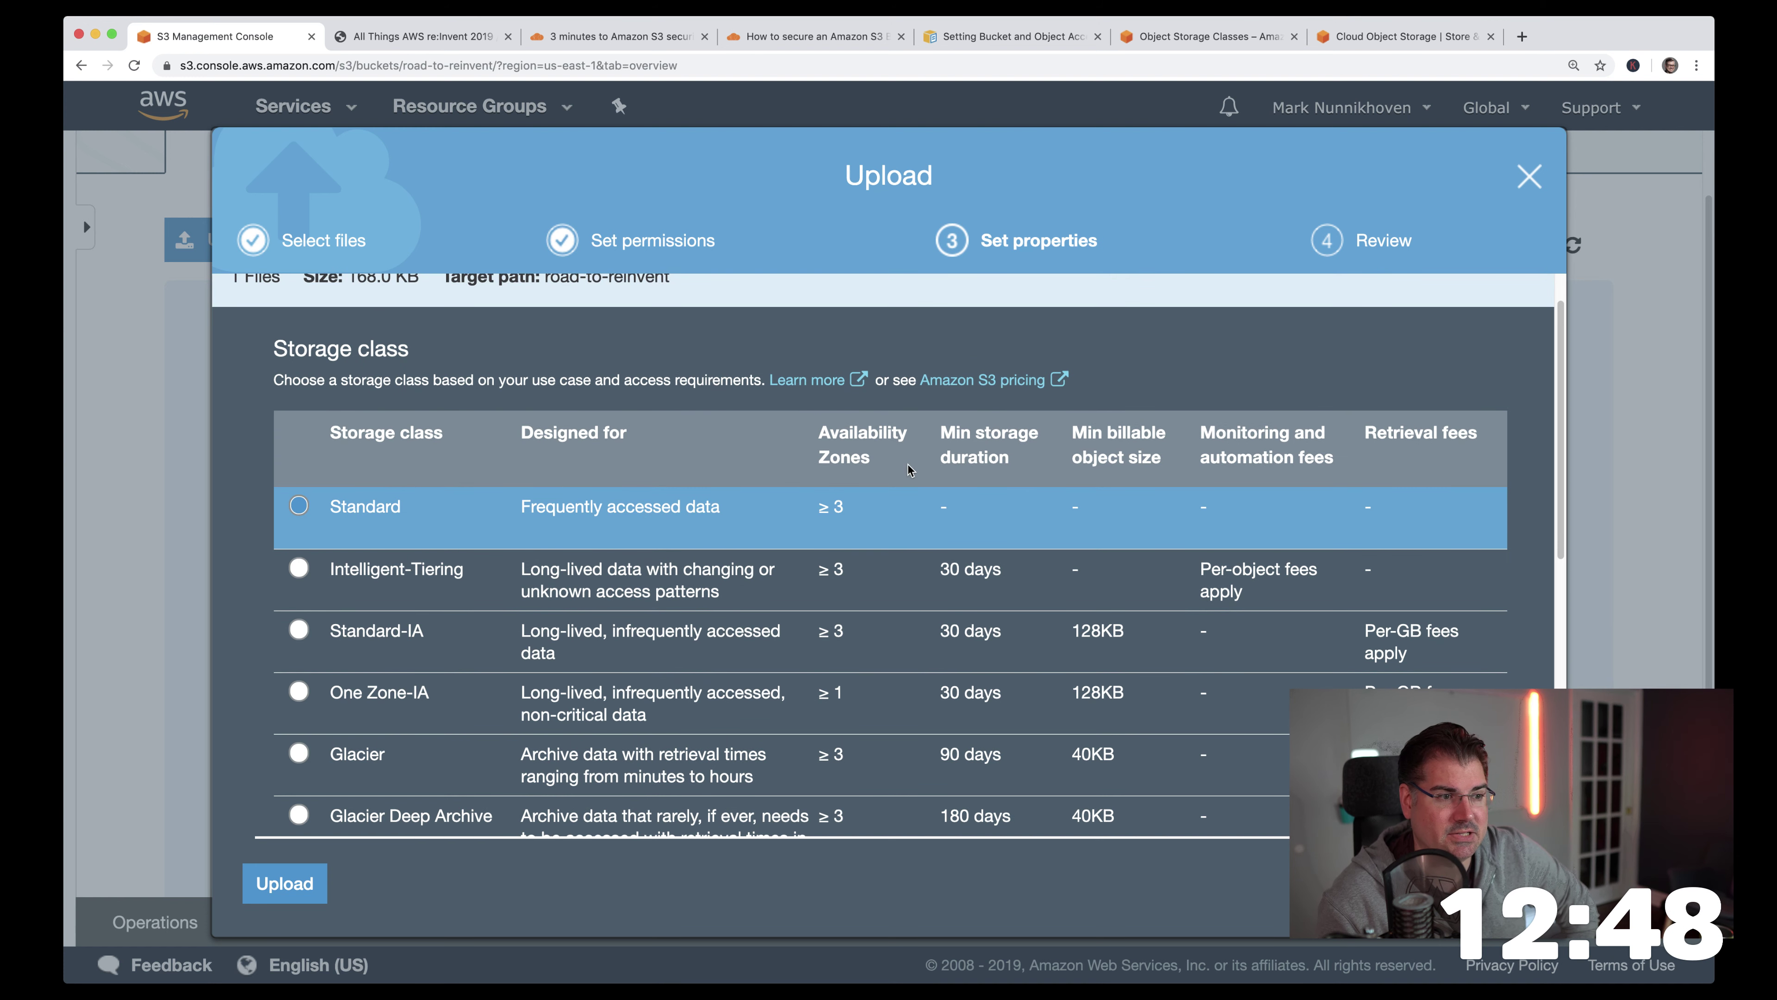
scroll(908, 468, down, 1)
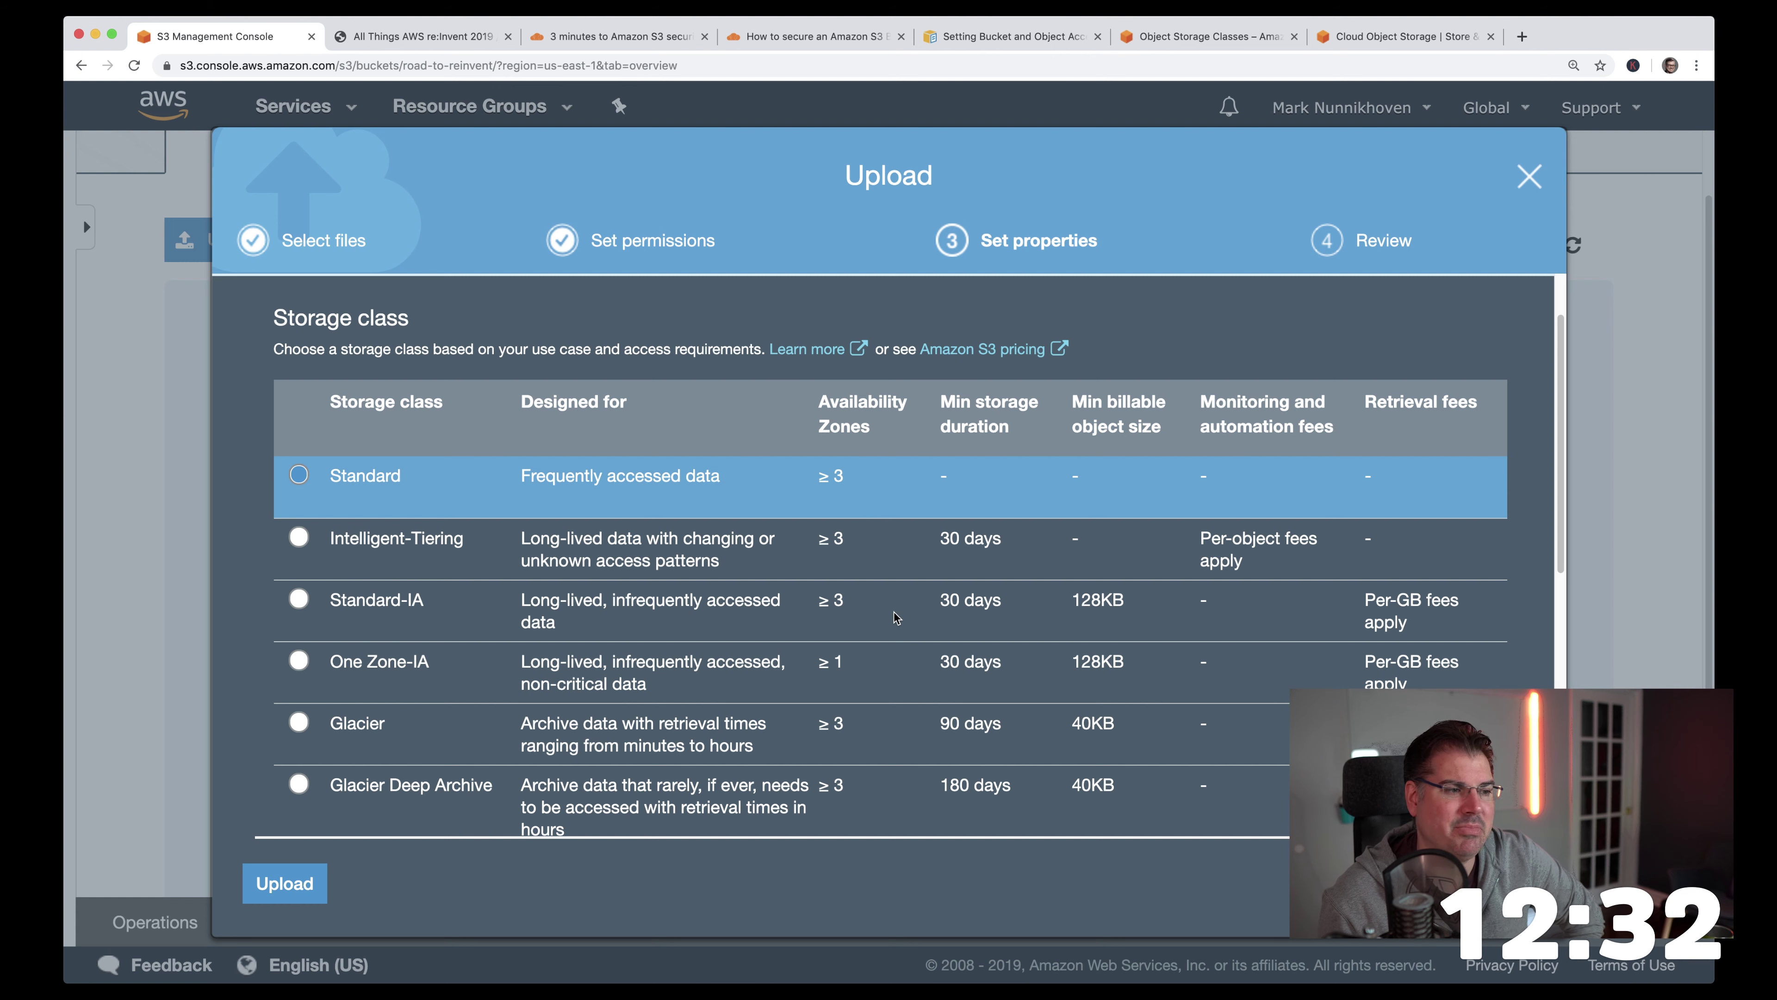
scroll(892, 610, down, 1)
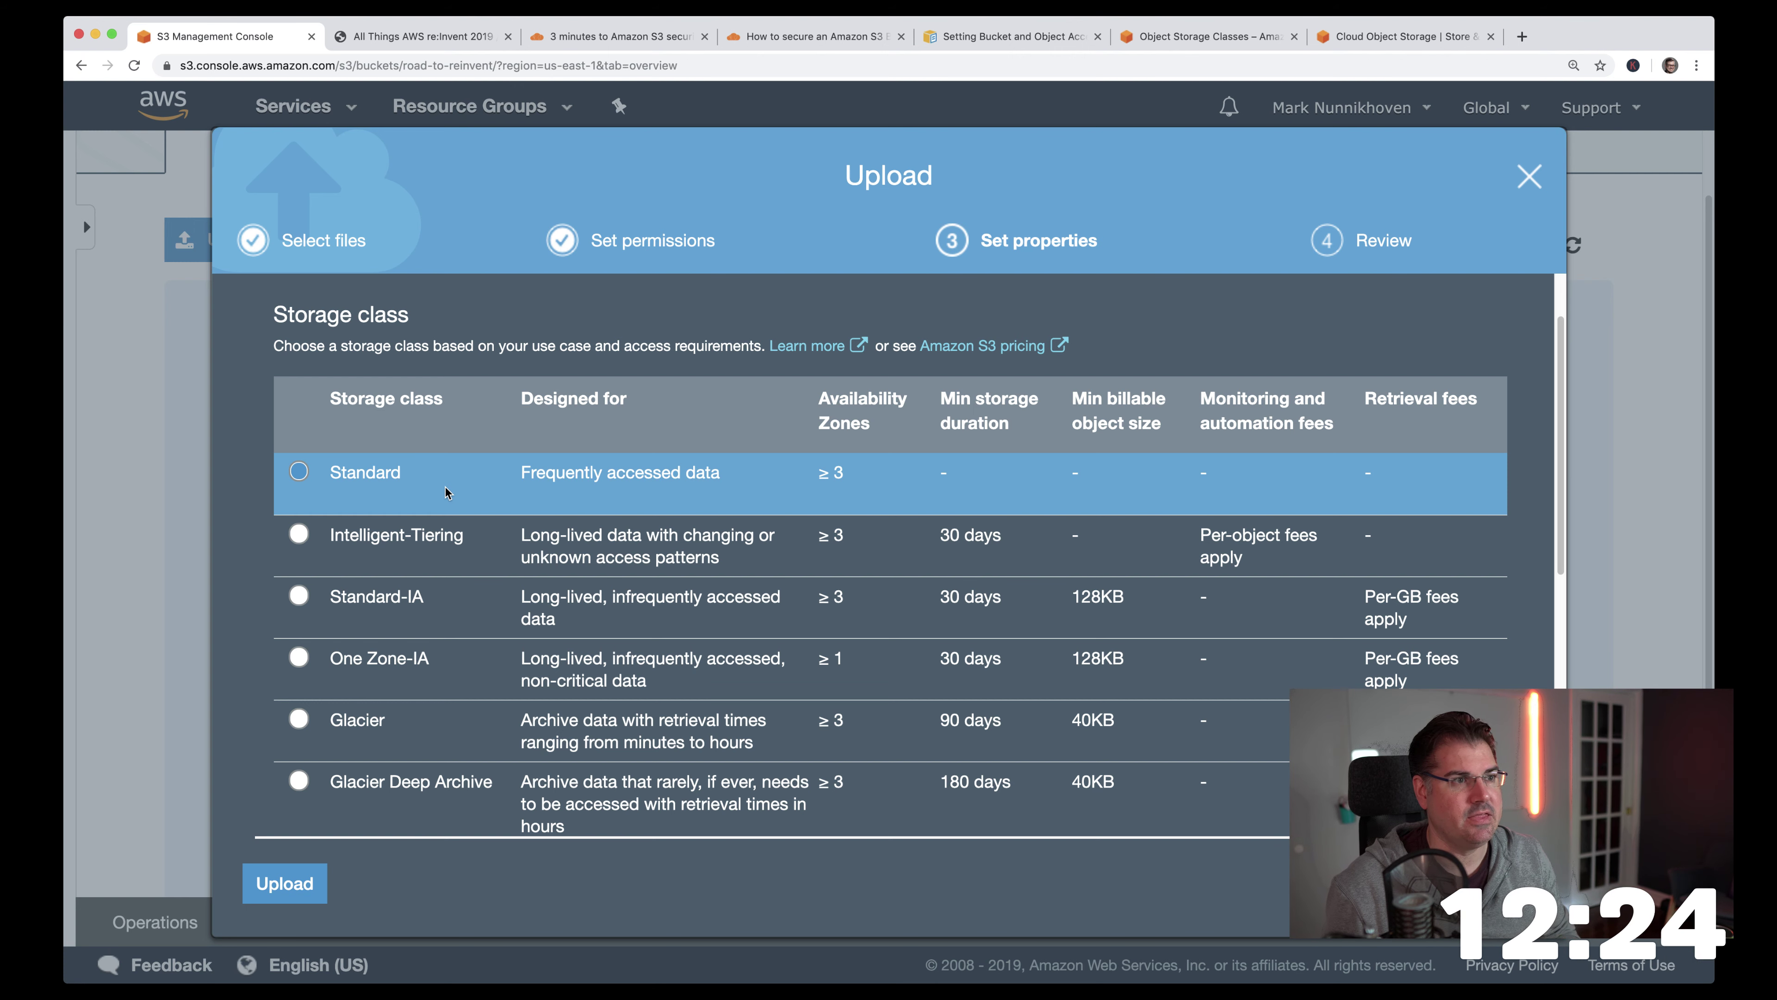
- Read the S3 Standard section of the Amazon S3 Storage Classes page and highlight its durability percentage
click(1193, 37)
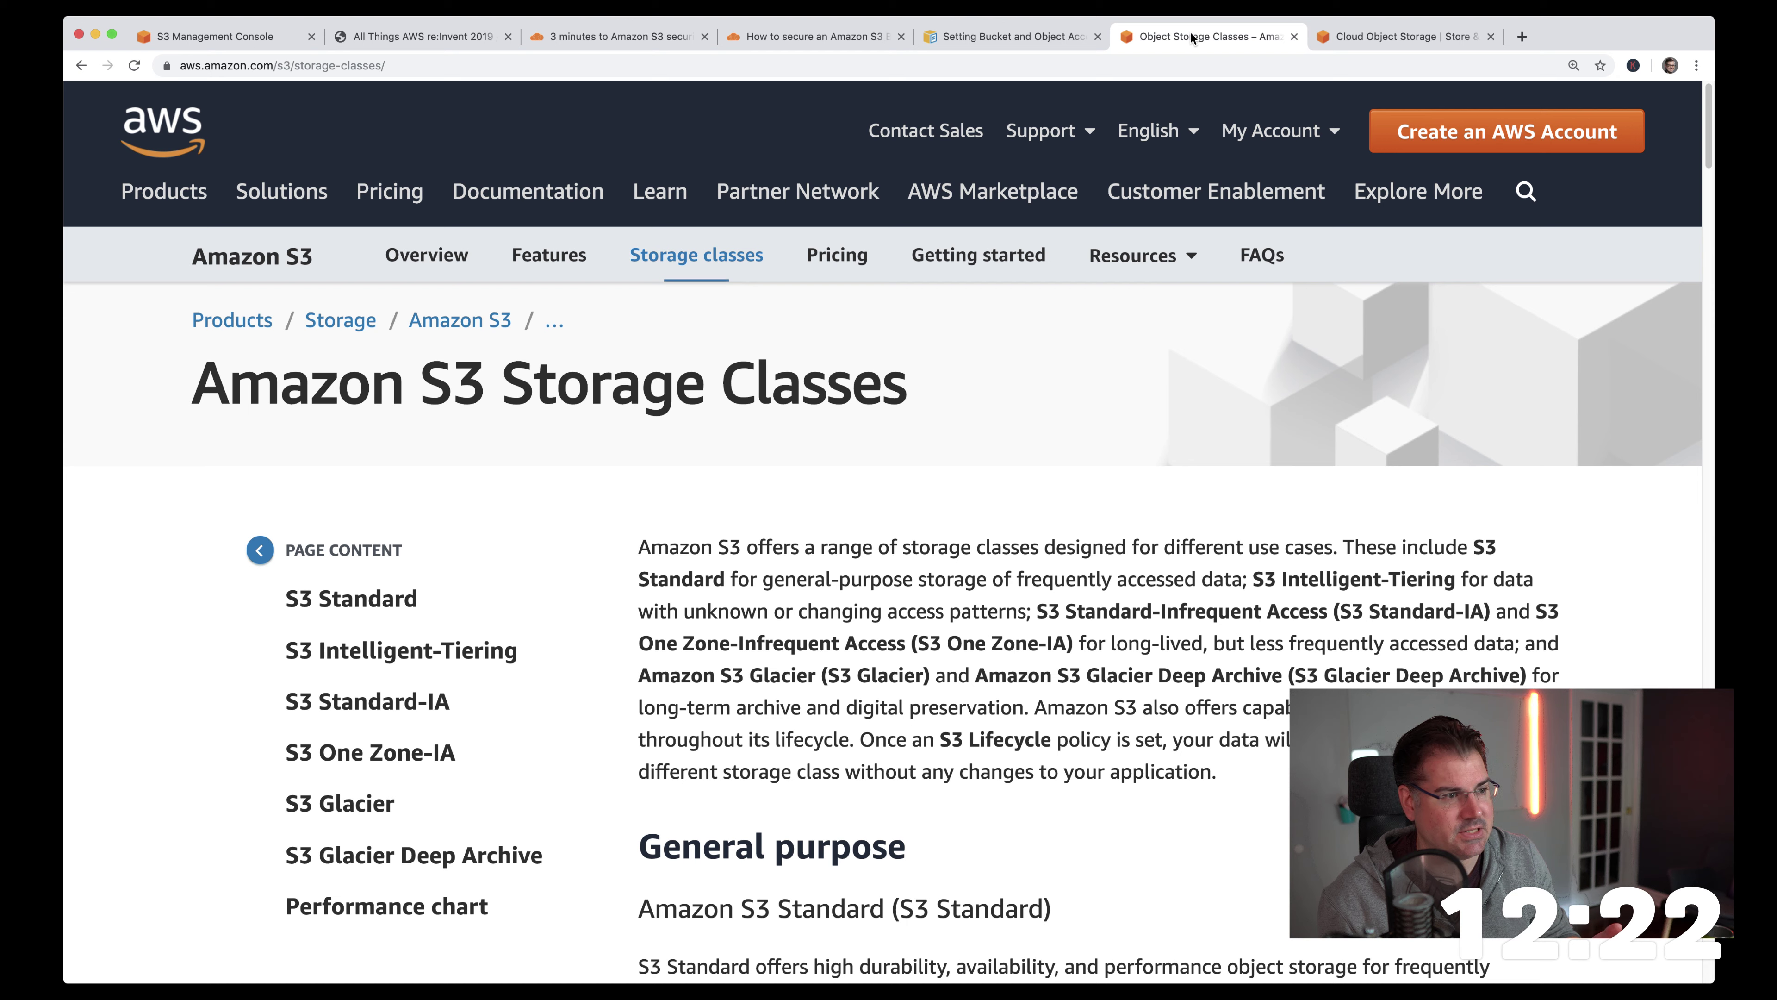
scroll(1253, 465, down, 3)
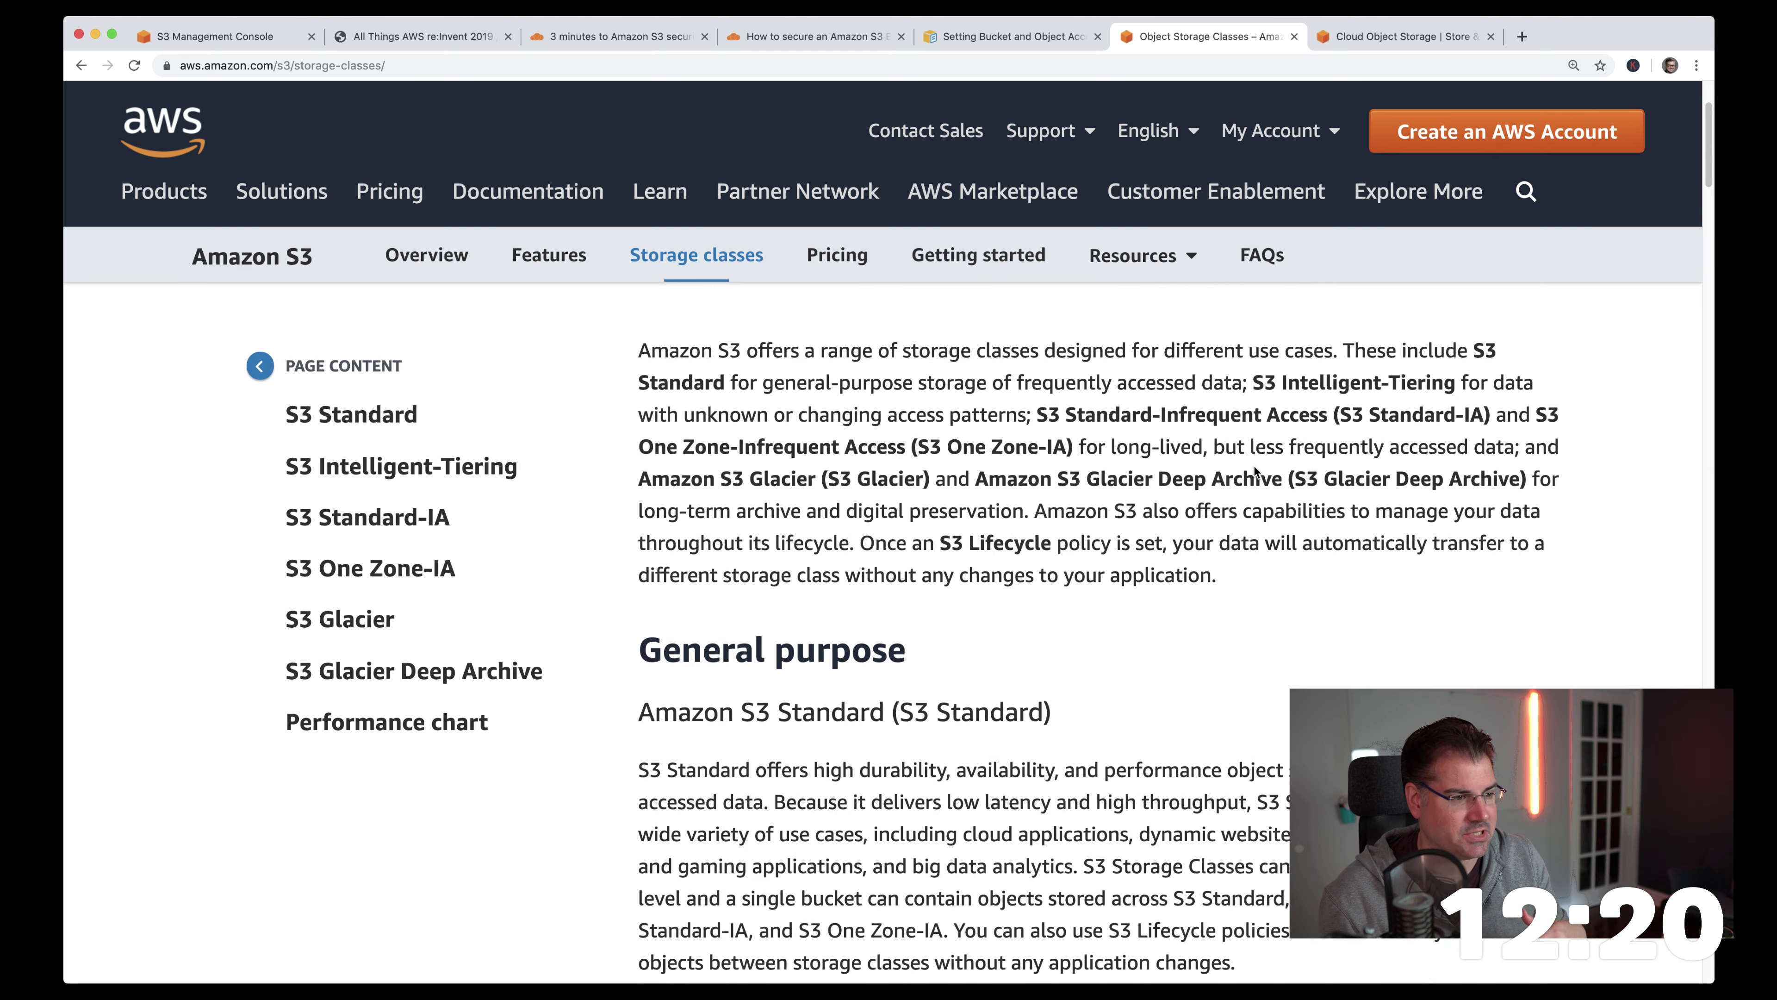
scroll(1253, 467, down, 3)
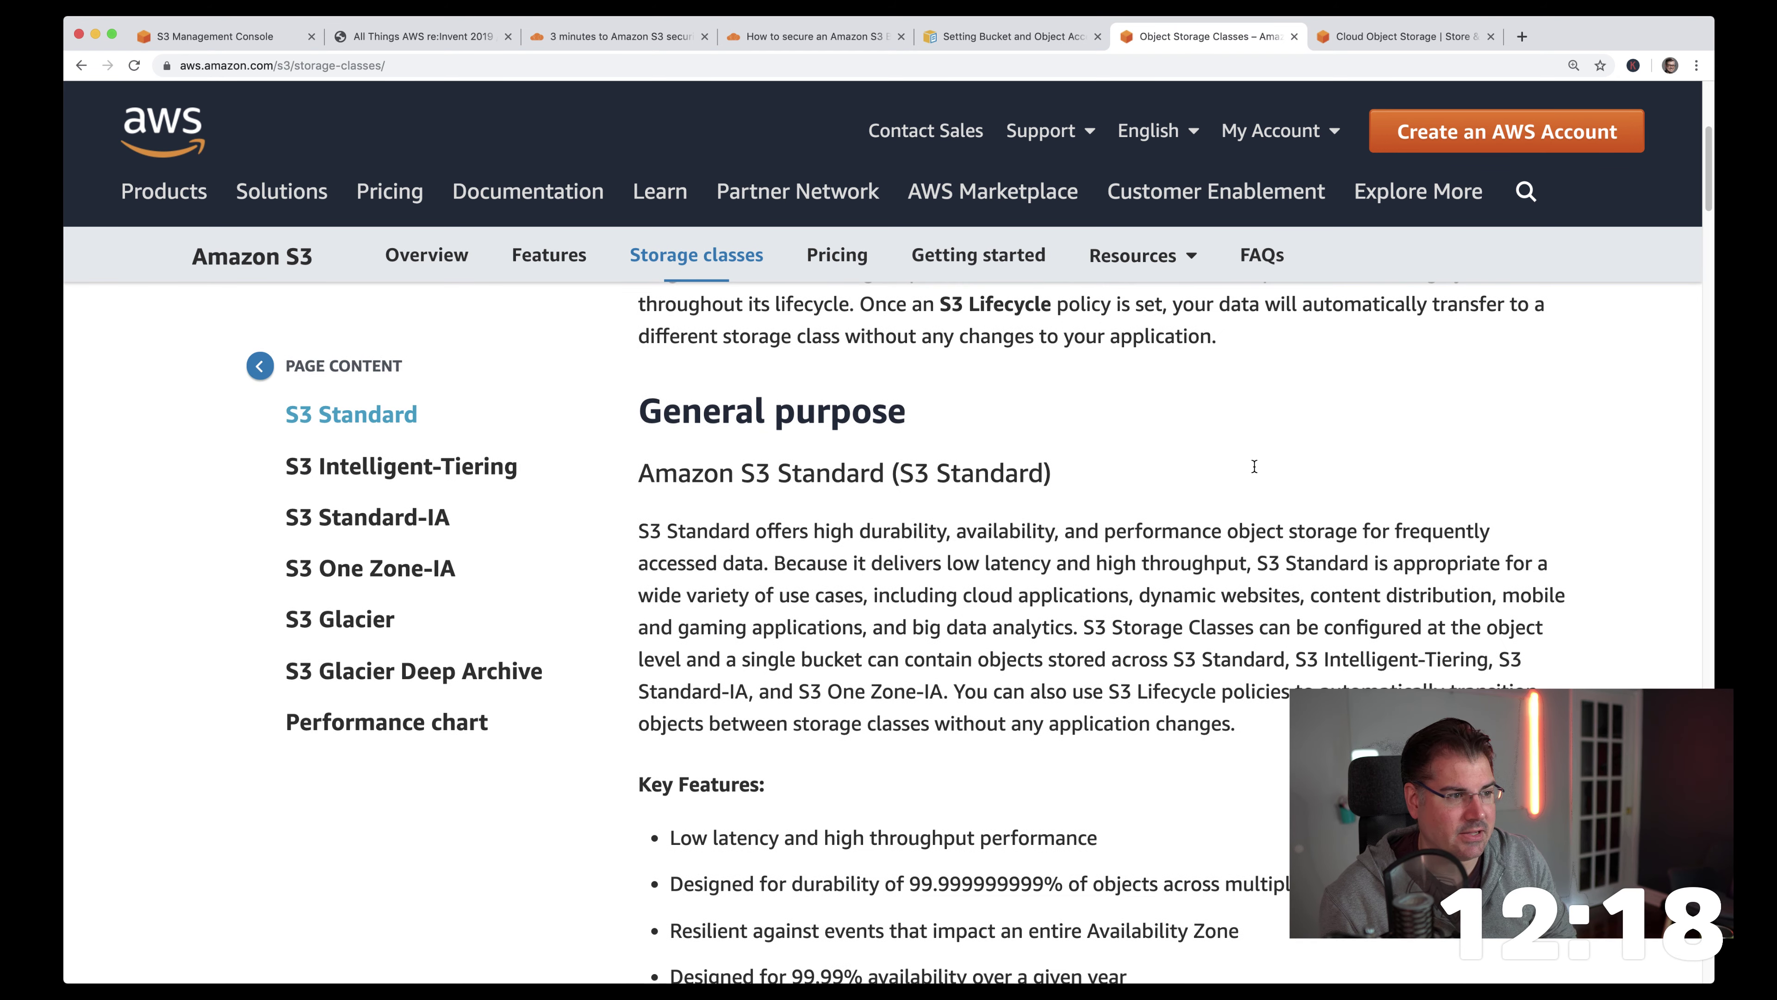
scroll(1254, 466, down, 3)
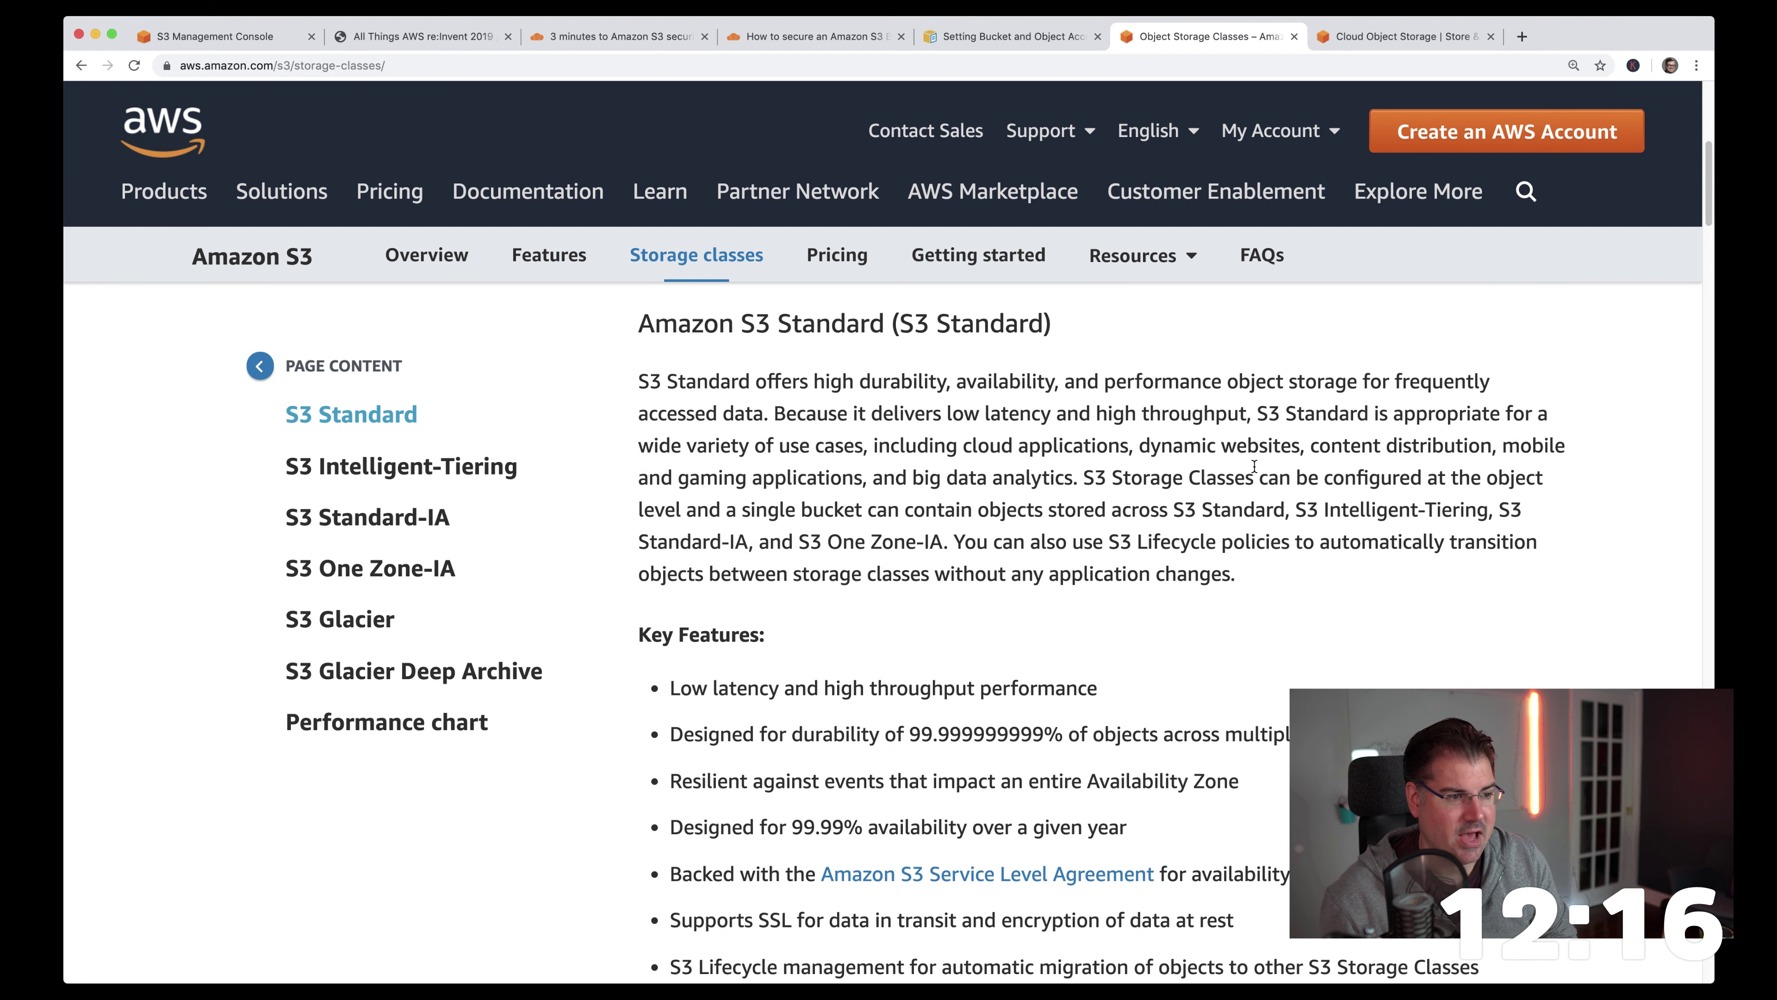
drag(909, 734, 1042, 732)
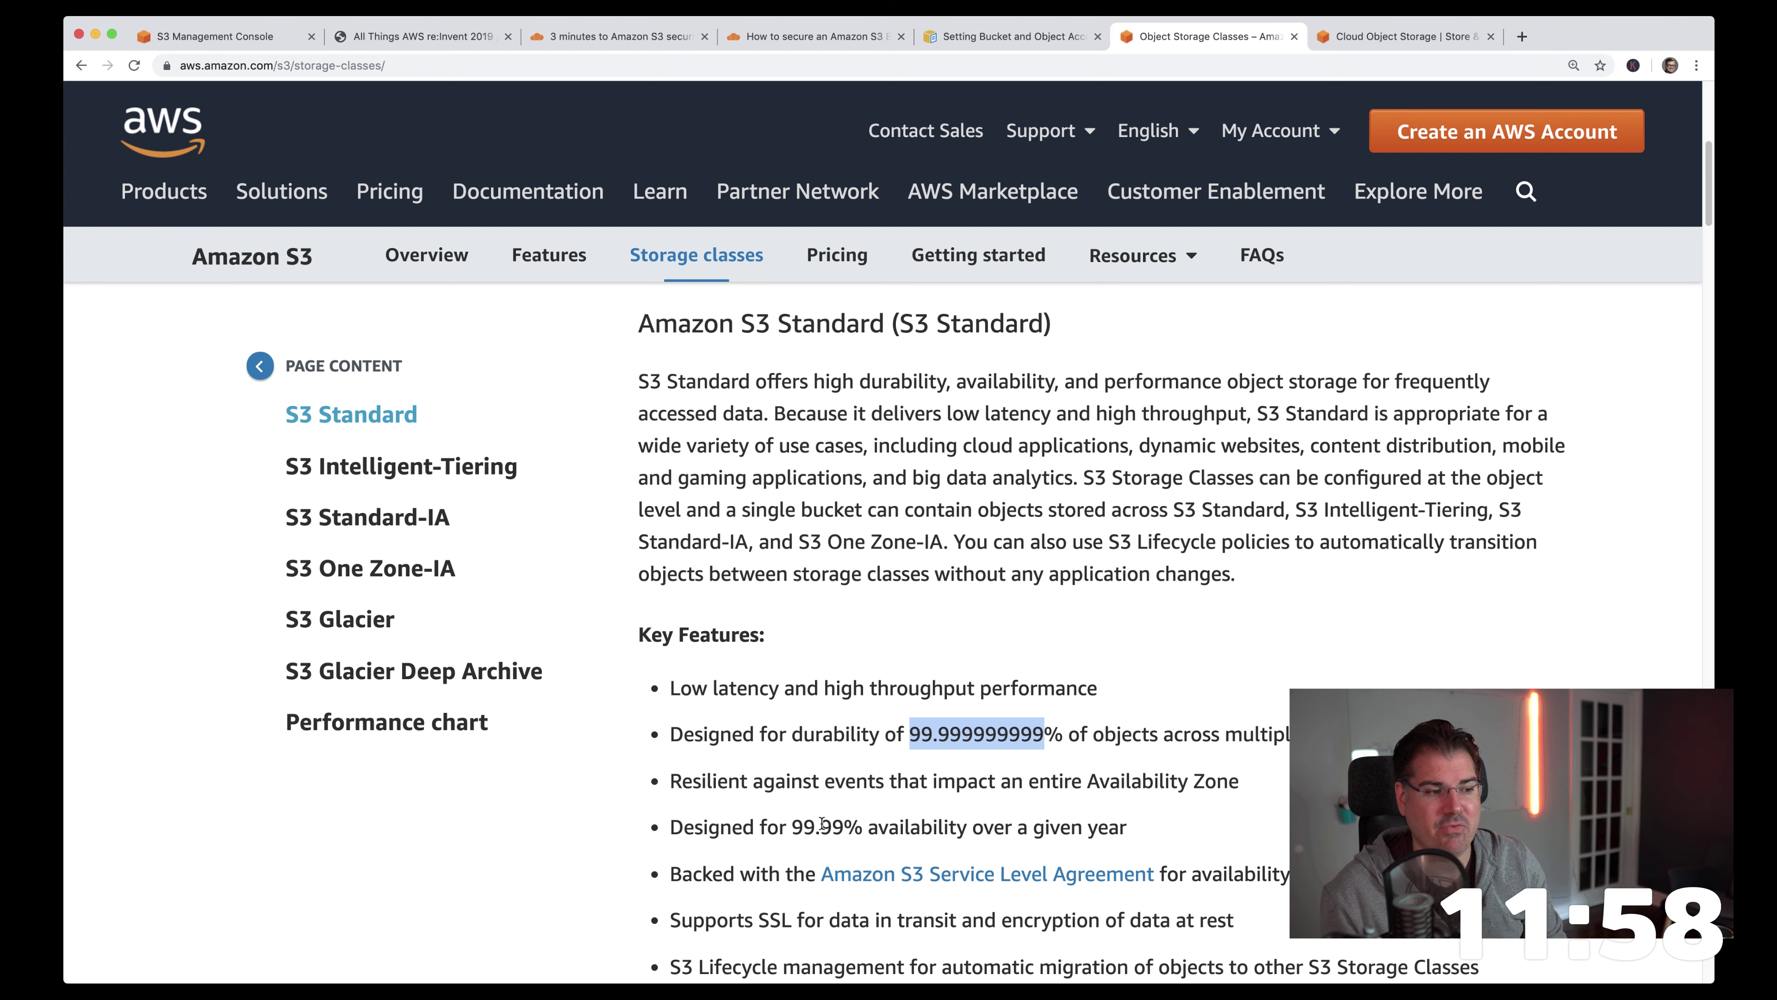
scroll(902, 826, down, 2)
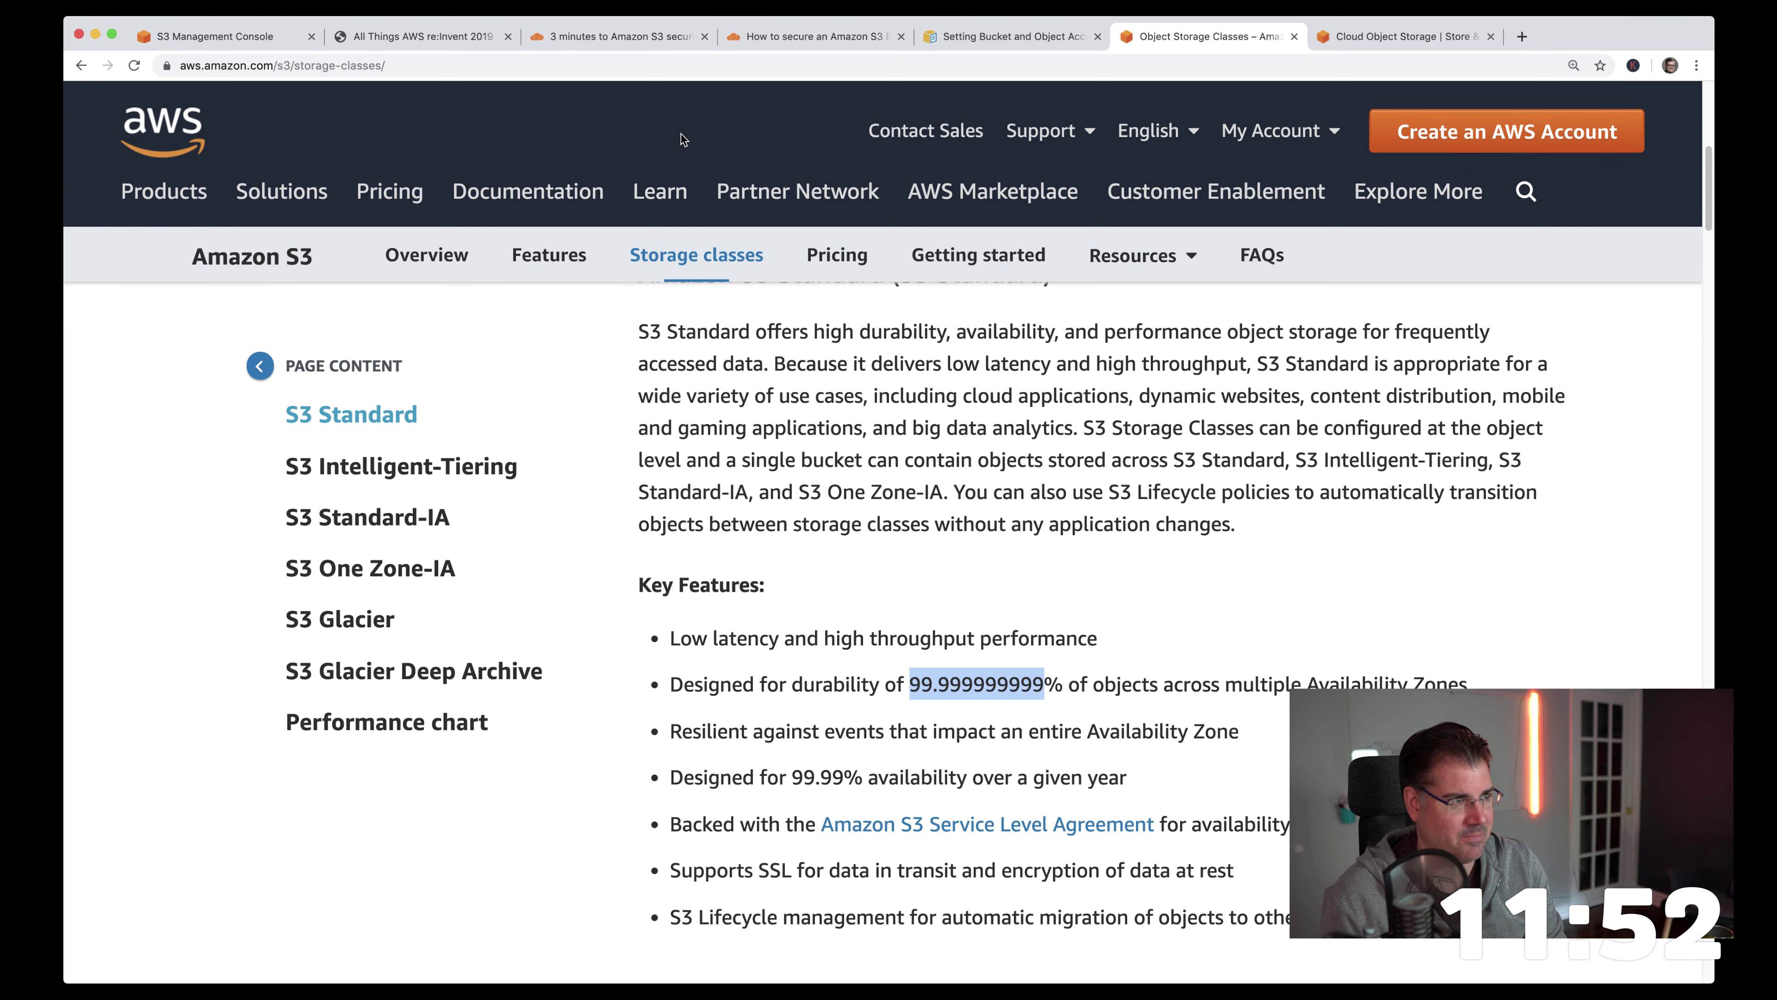
- Return to the upload properties and try the One Zone-IA and Intelligent-Tiering storage classes
click(269, 39)
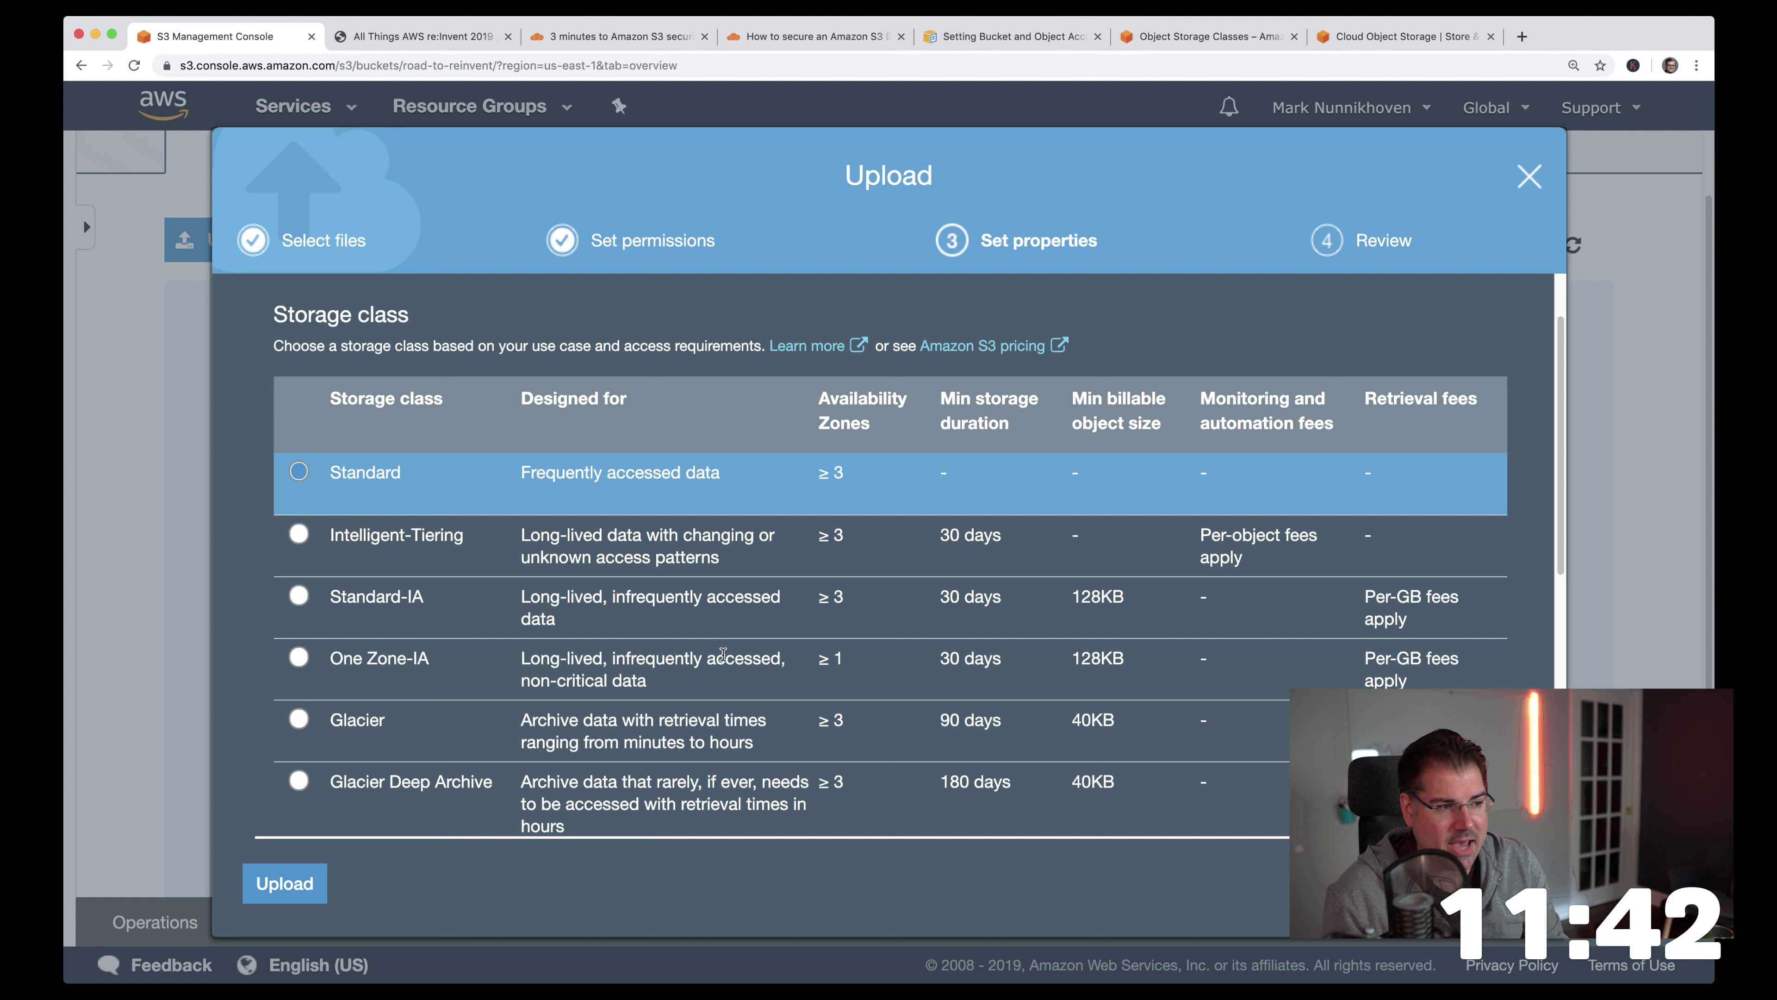
drag(839, 661, 894, 665)
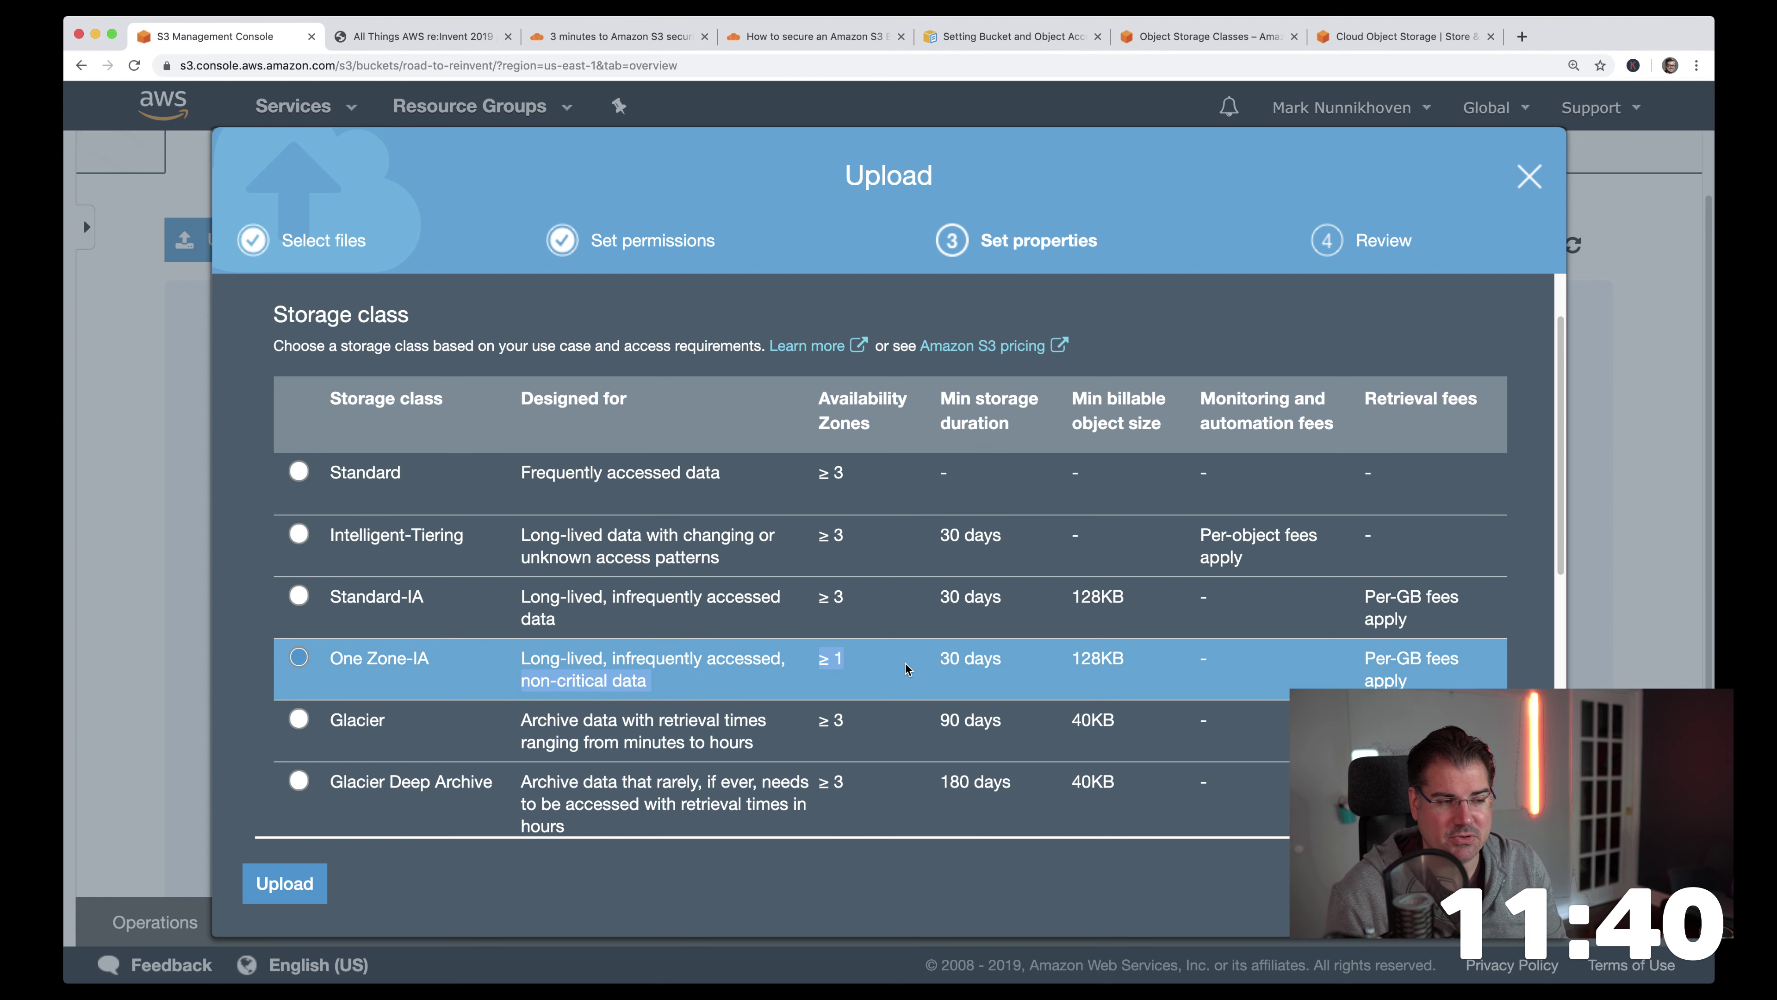
click(972, 653)
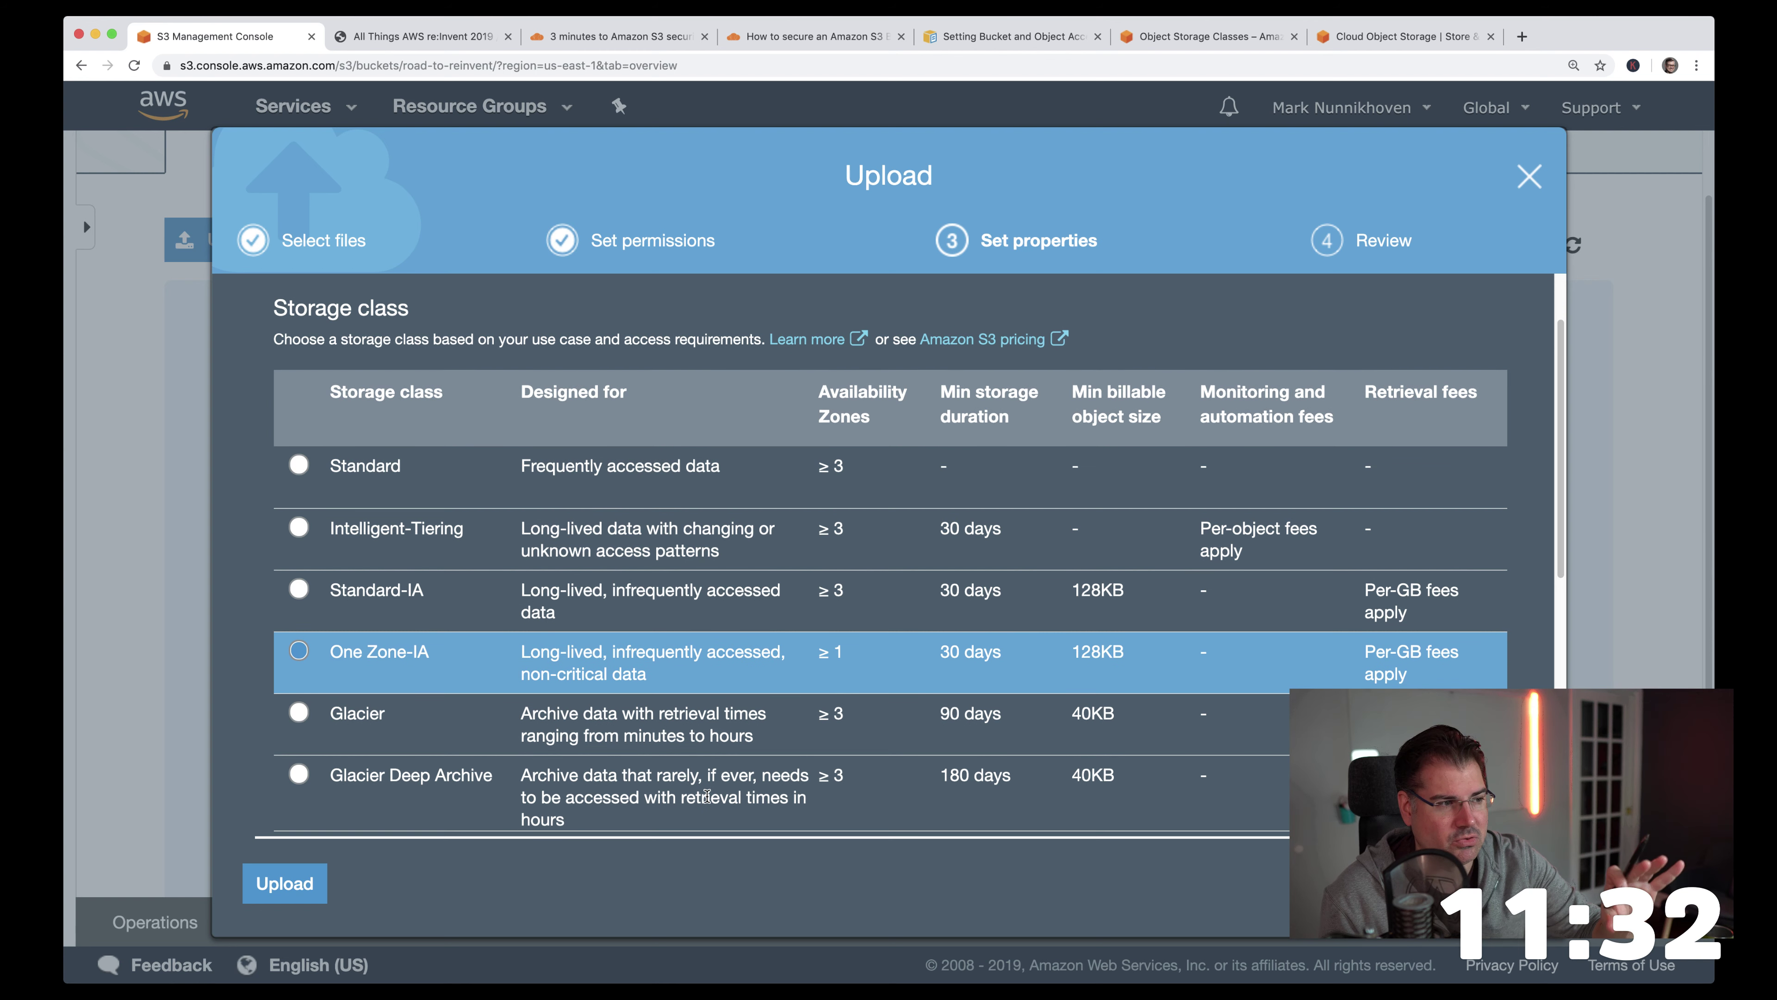
scroll(706, 795, up, 1)
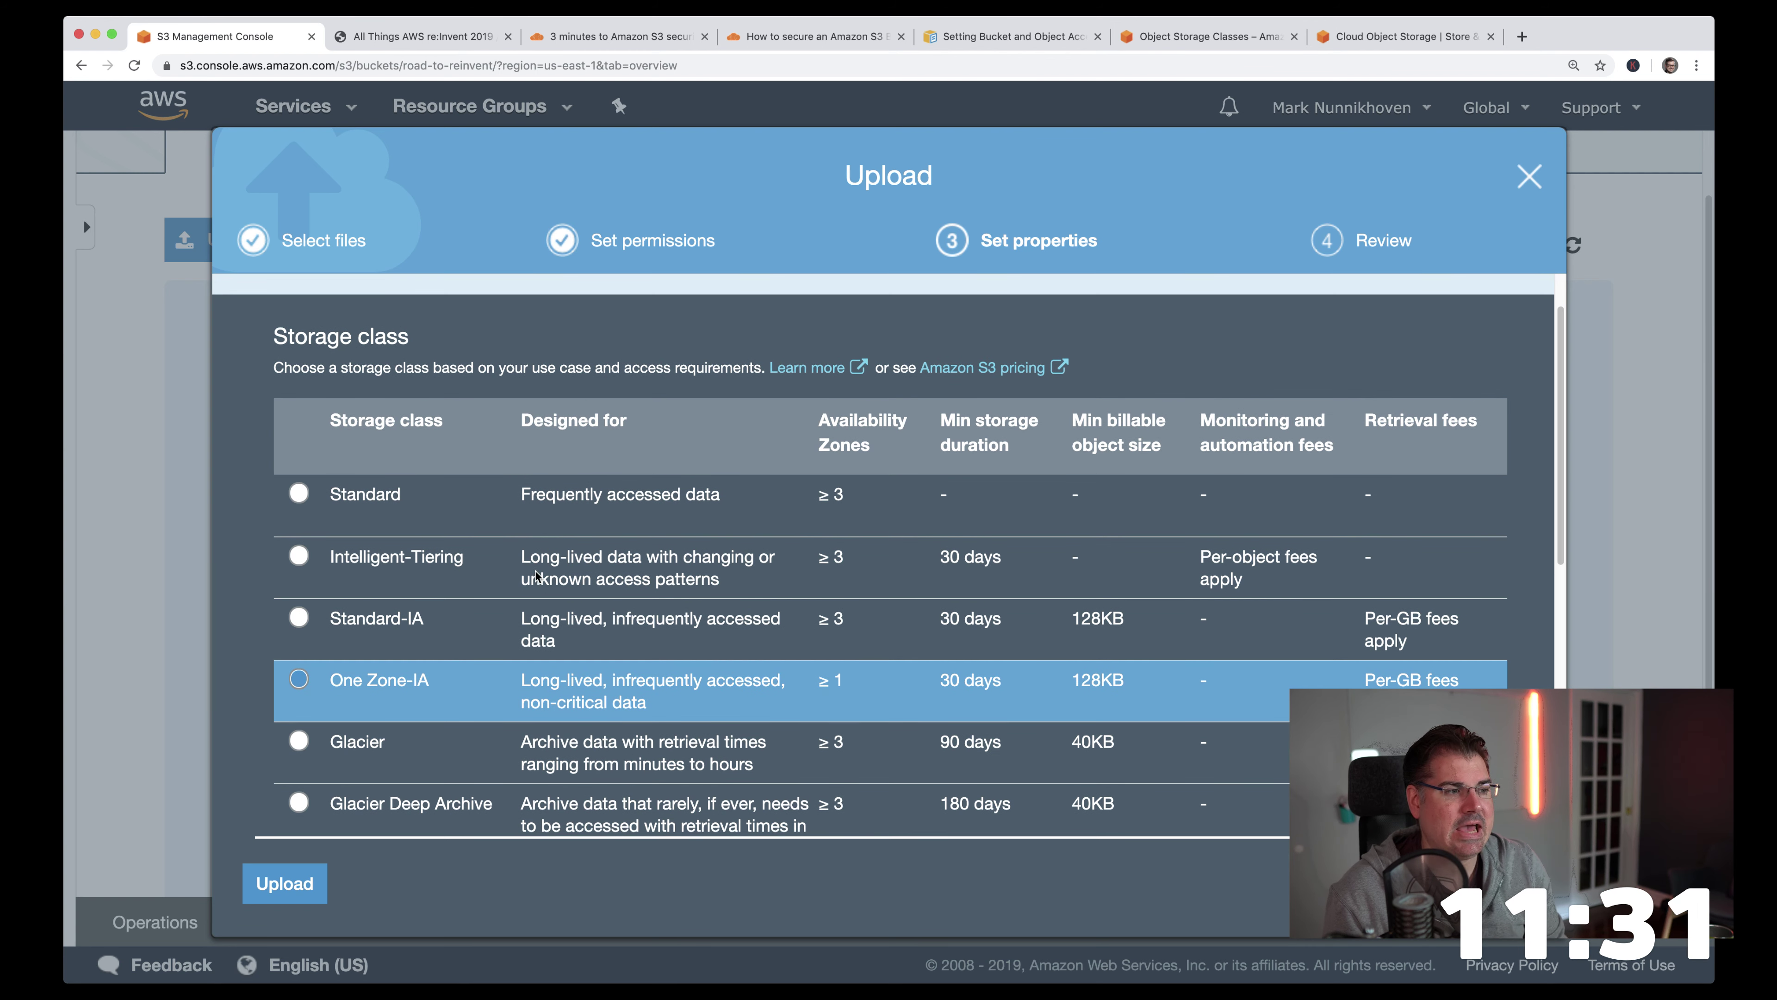
click(437, 557)
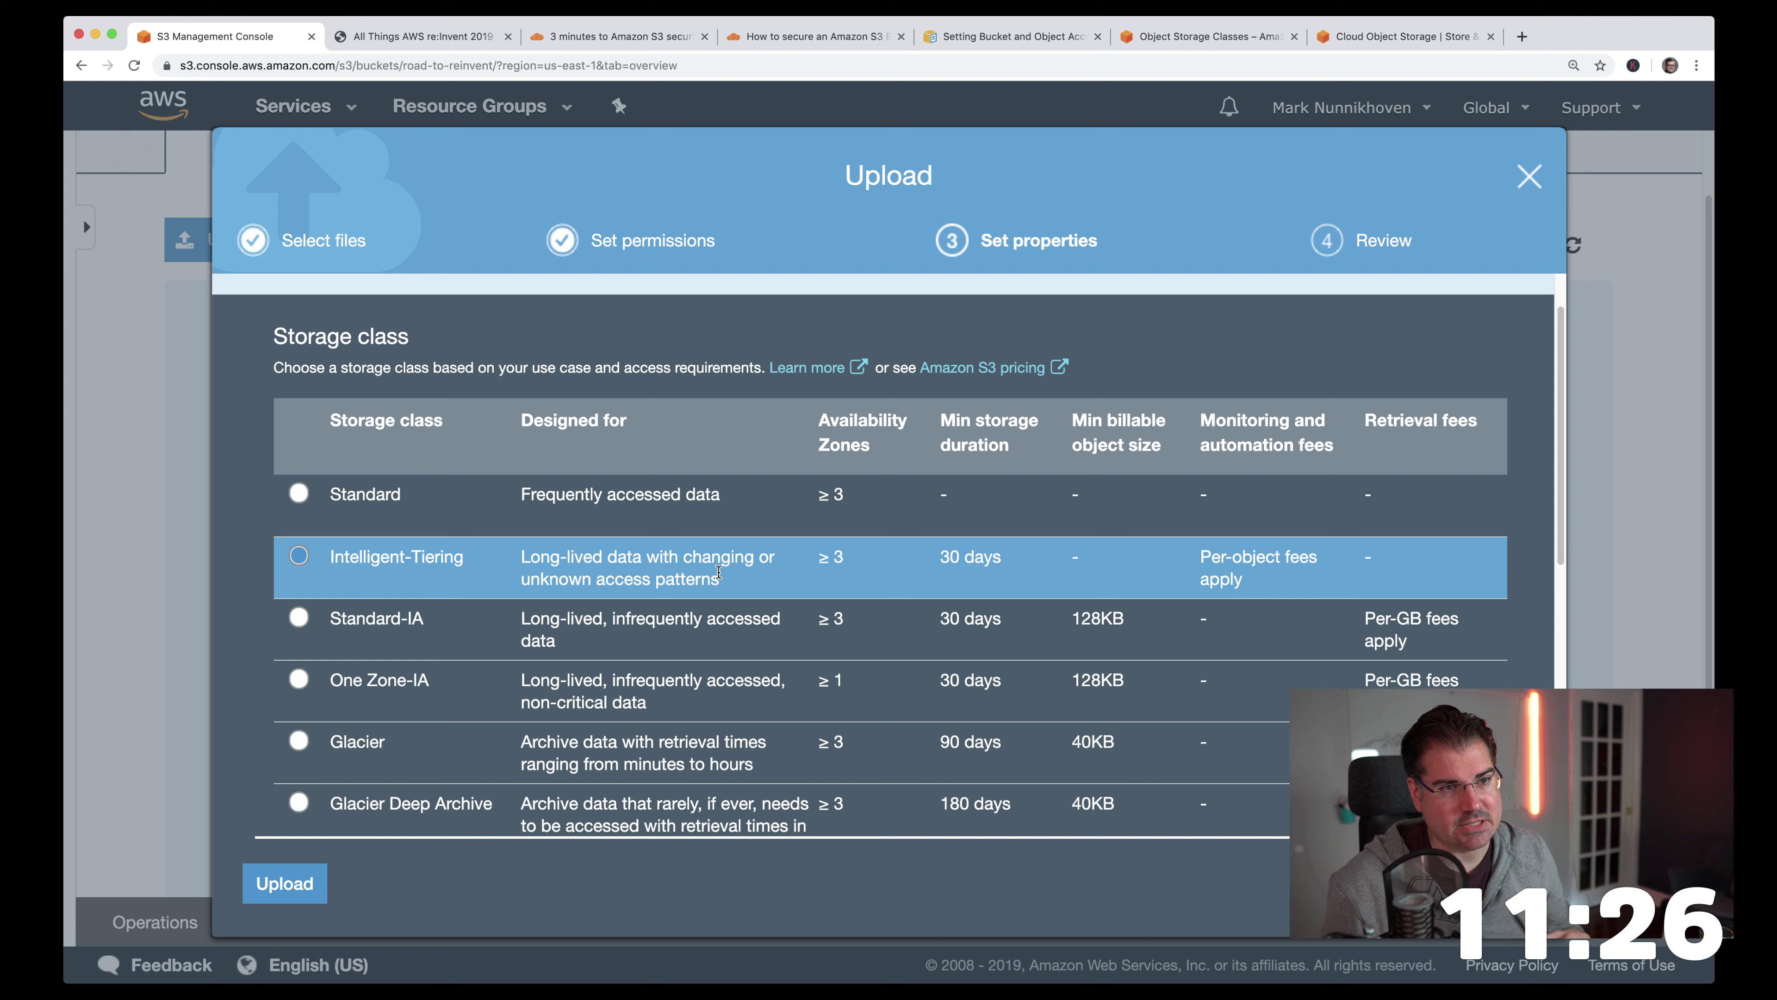
click(1604, 9)
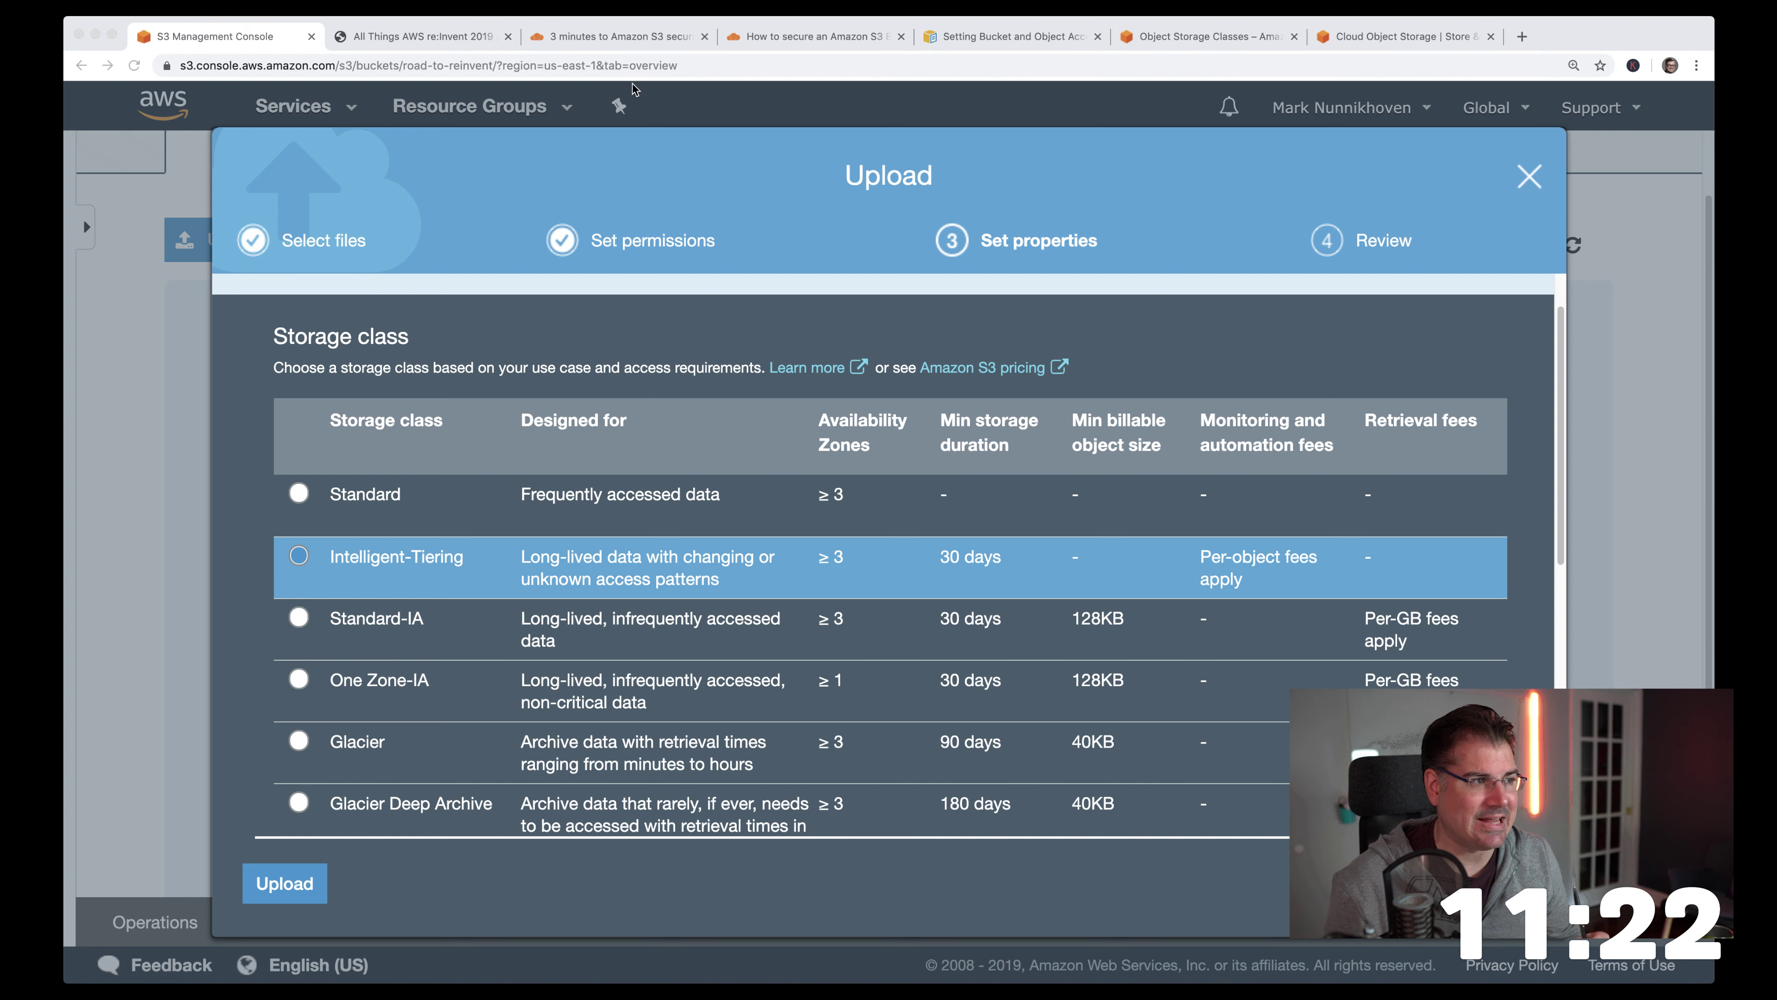
click(270, 39)
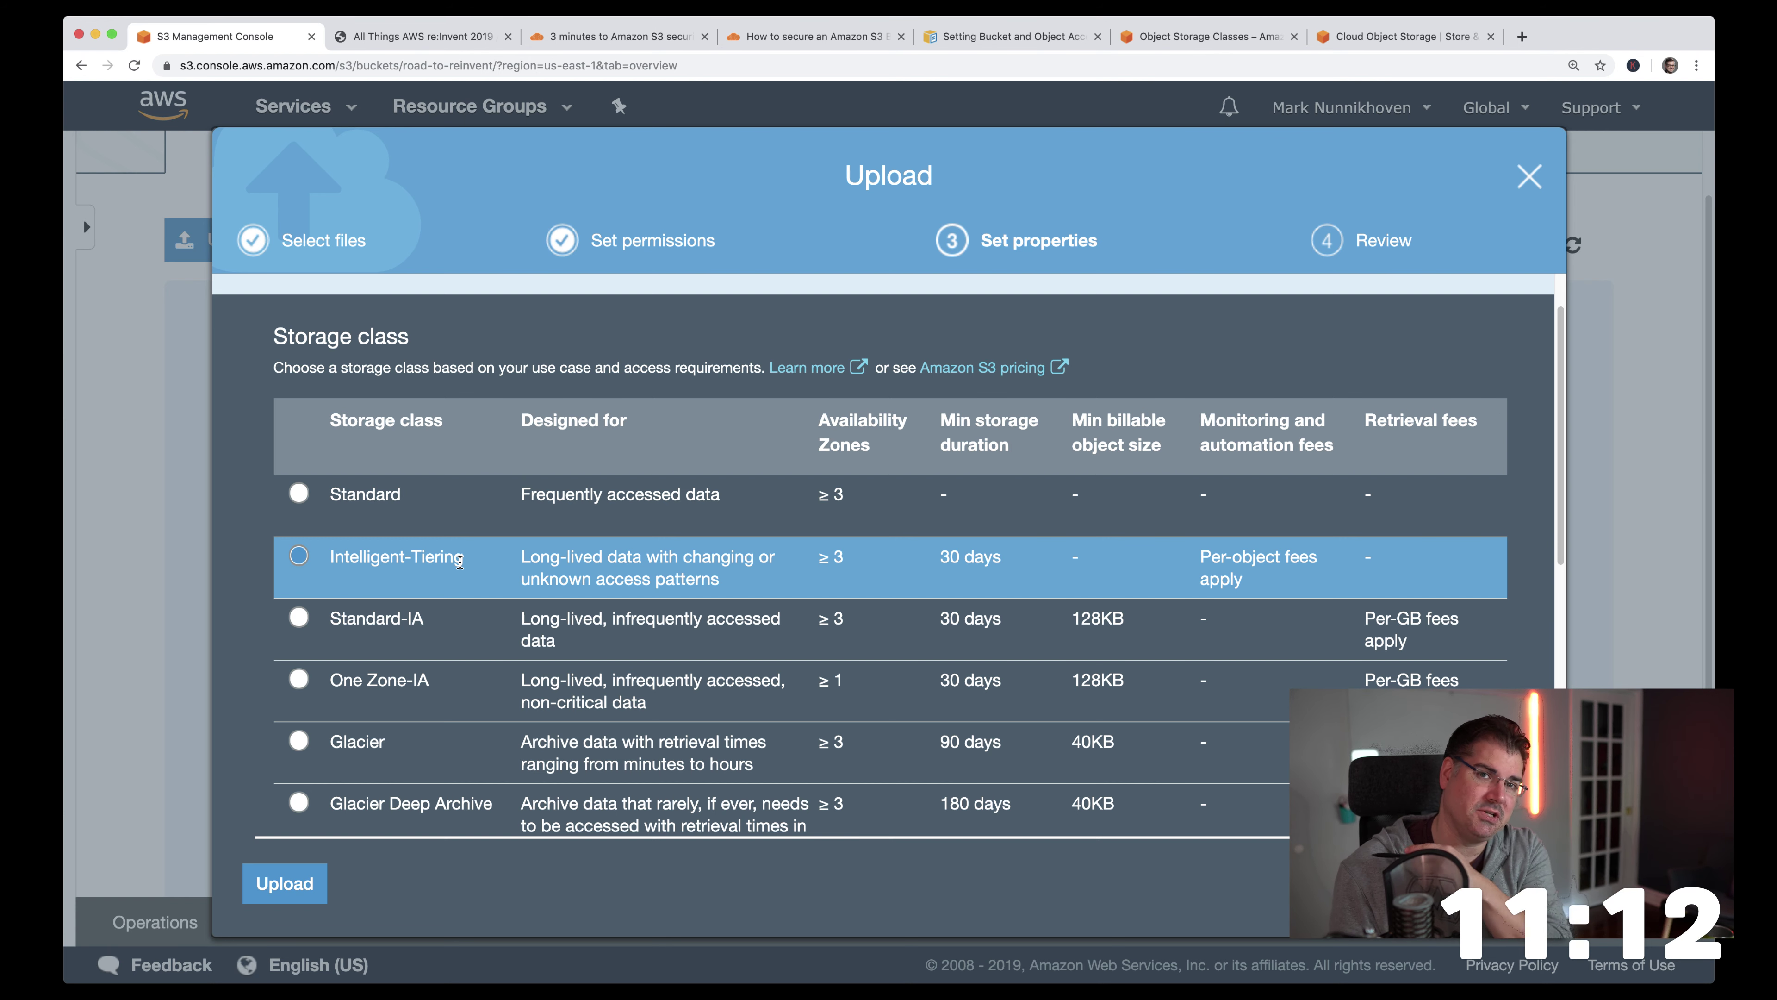
- Set the storage class to Standard, proceed to the review and start uploading the file
scroll(458, 798, down, 1)
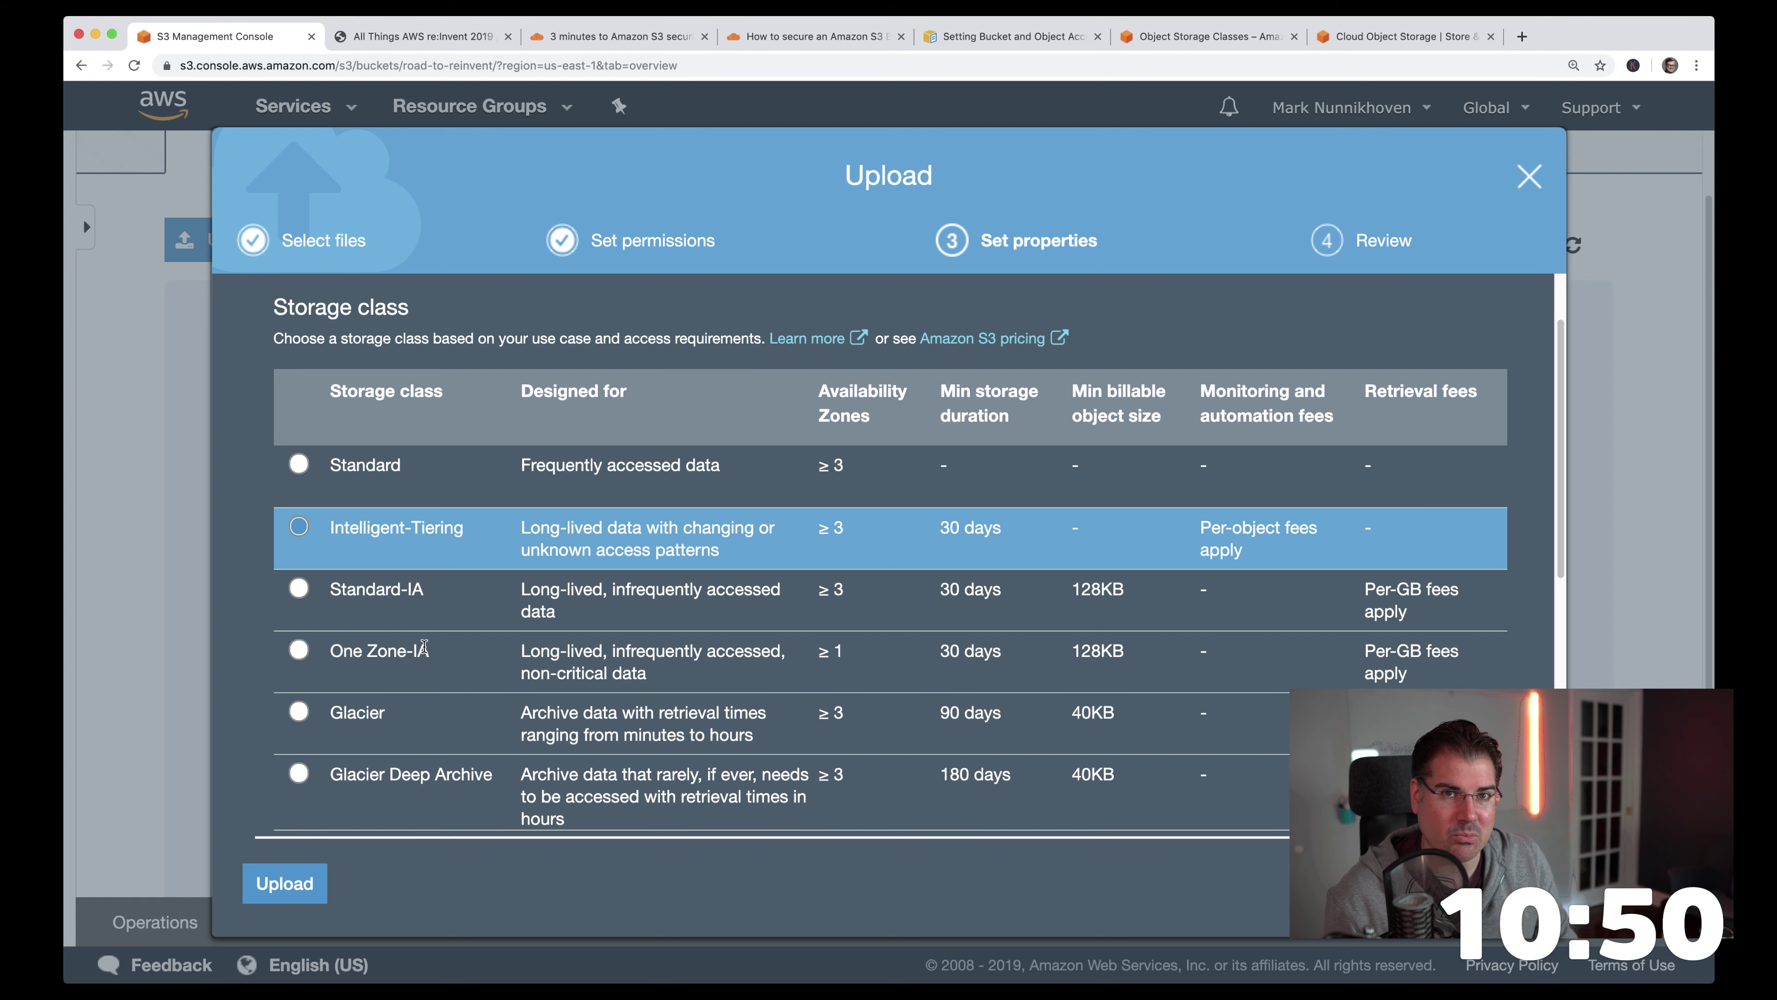
click(438, 464)
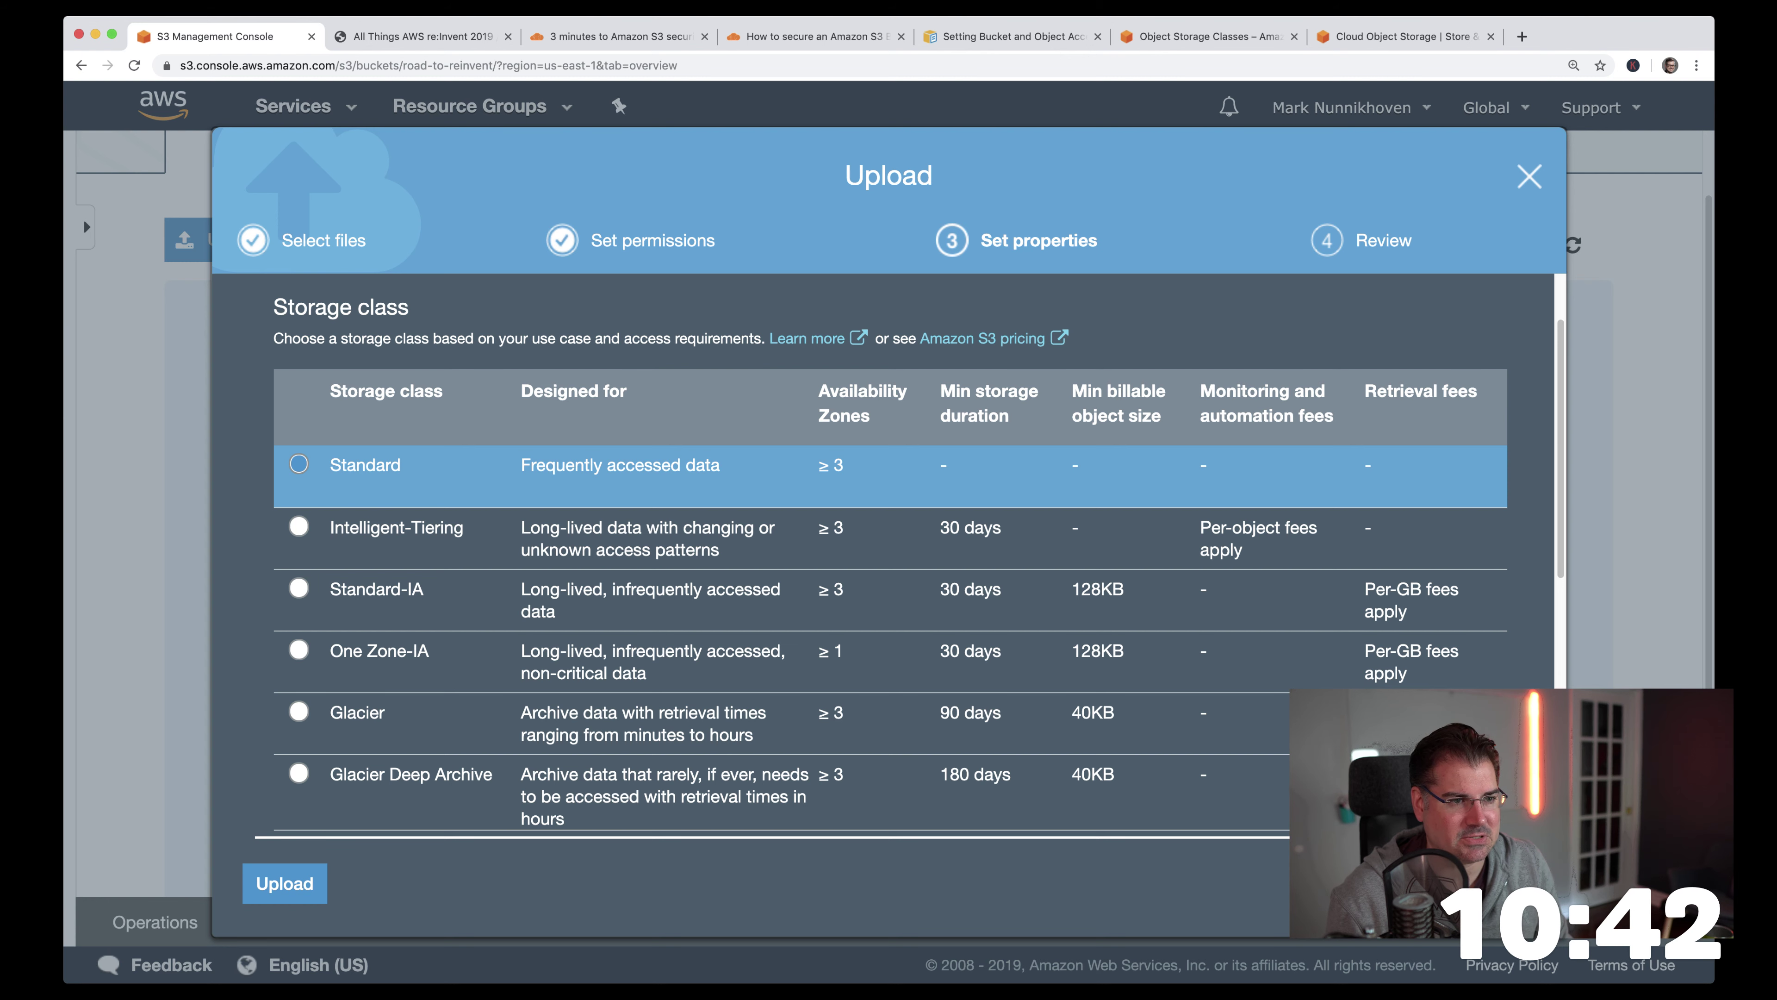
click(1502, 883)
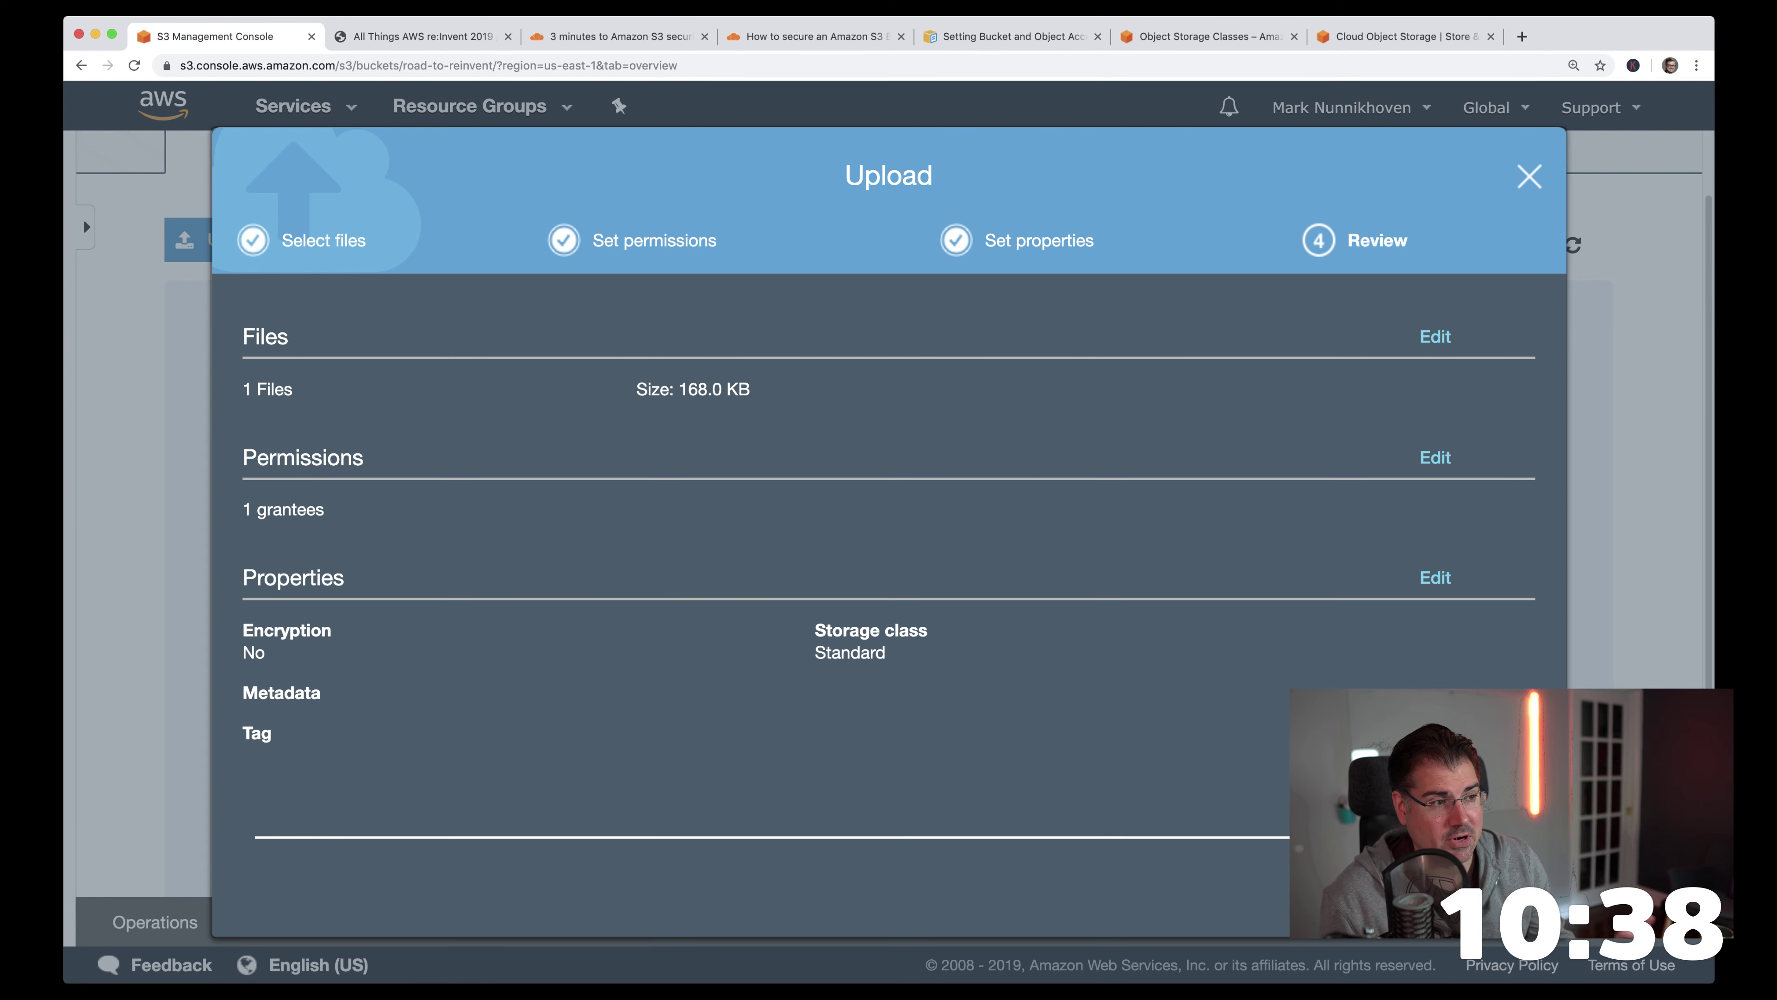
click(1502, 884)
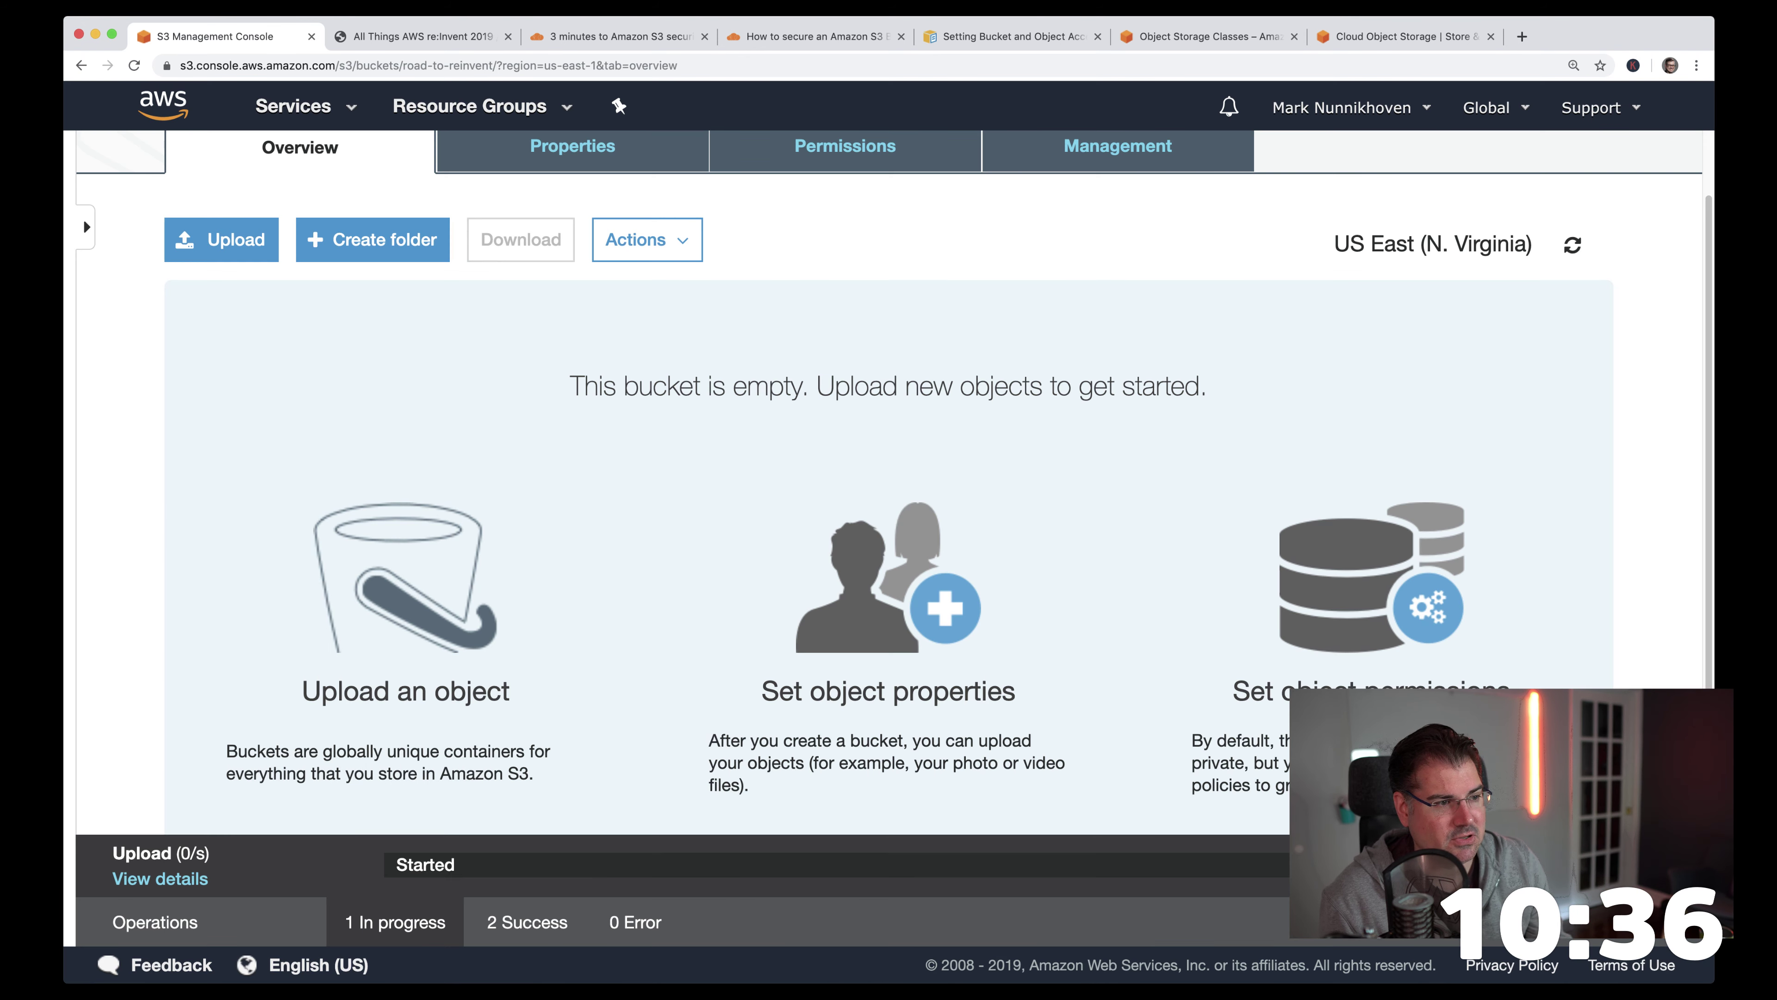